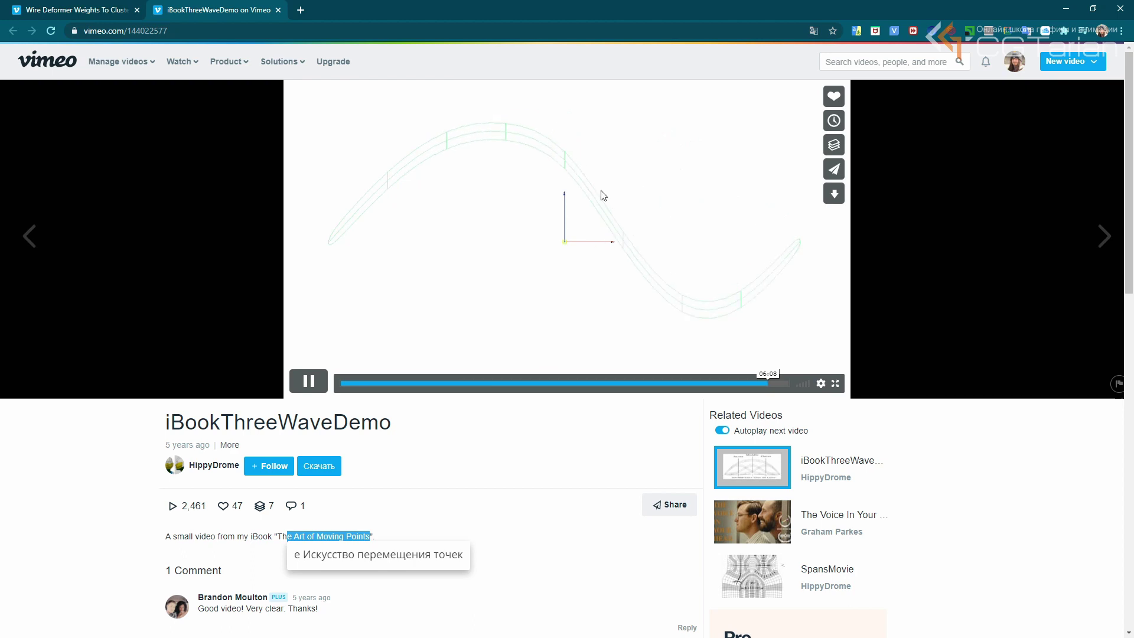
Review the three-point wave animation in the iBookThreeWaveDemo video
{"action": "left_click", "coordinate": [587, 288]}
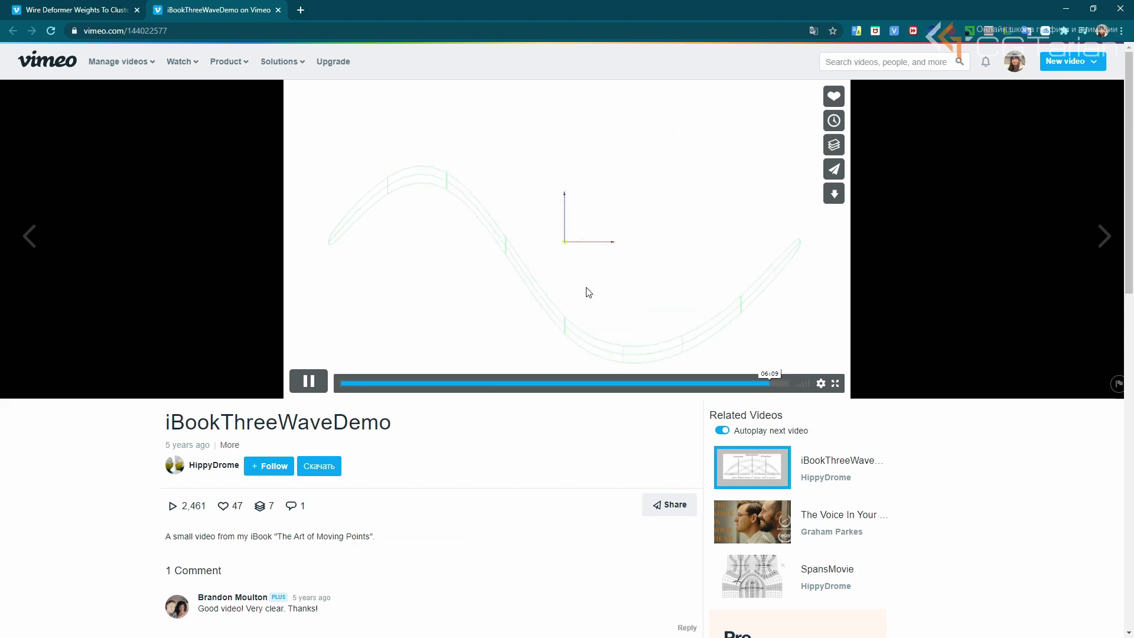
{"action": "left_click", "coordinate": [600, 240]}
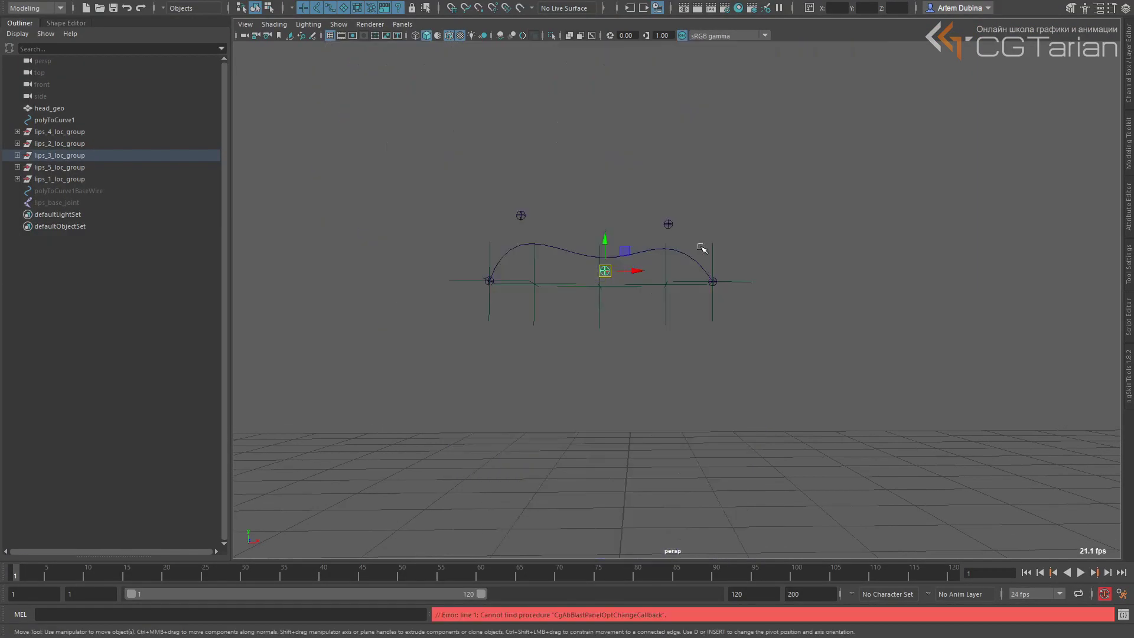
Try raising the three middle lip locators together so the lip curve bends into an arch
{"action": "left_click_drag", "start_coordinate": [702, 247], "coordinate": [641, 247], "text": "alt"}
{"action": "left_click_drag", "start_coordinate": [514, 267], "coordinate": [681, 364]}
{"action": "key", "text": "g"}
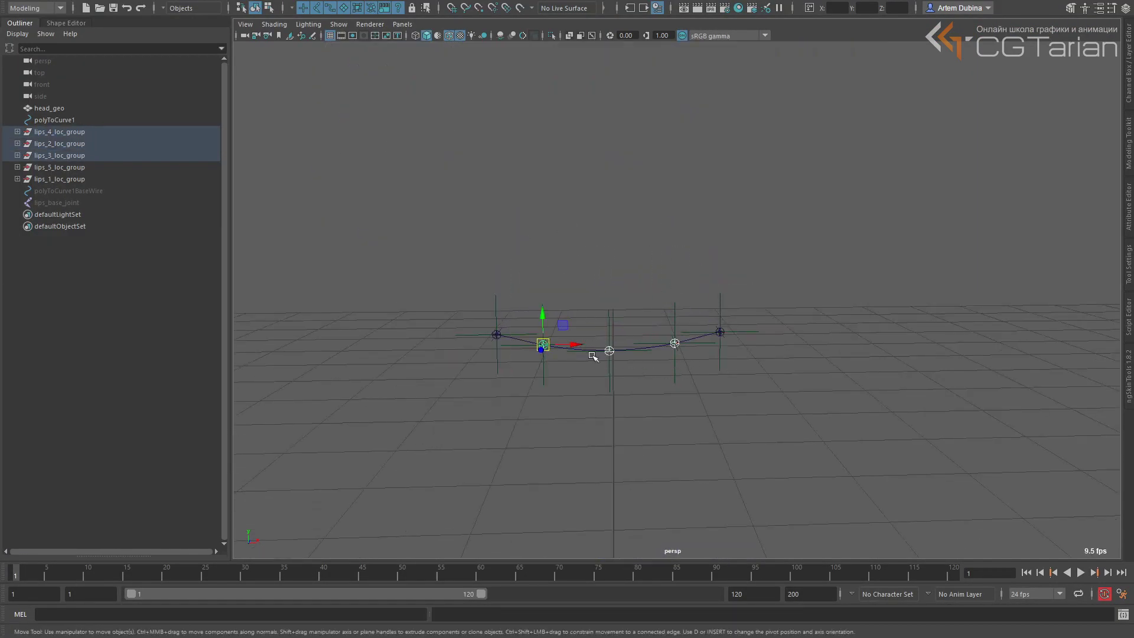
{"action": "left_click_drag", "start_coordinate": [593, 357], "coordinate": [665, 331], "text": "alt"}
{"action": "middle_click_drag", "start_coordinate": [660, 350], "coordinate": [653, 297]}
{"action": "left_click_drag", "start_coordinate": [648, 268], "coordinate": [635, 279], "text": "alt"}
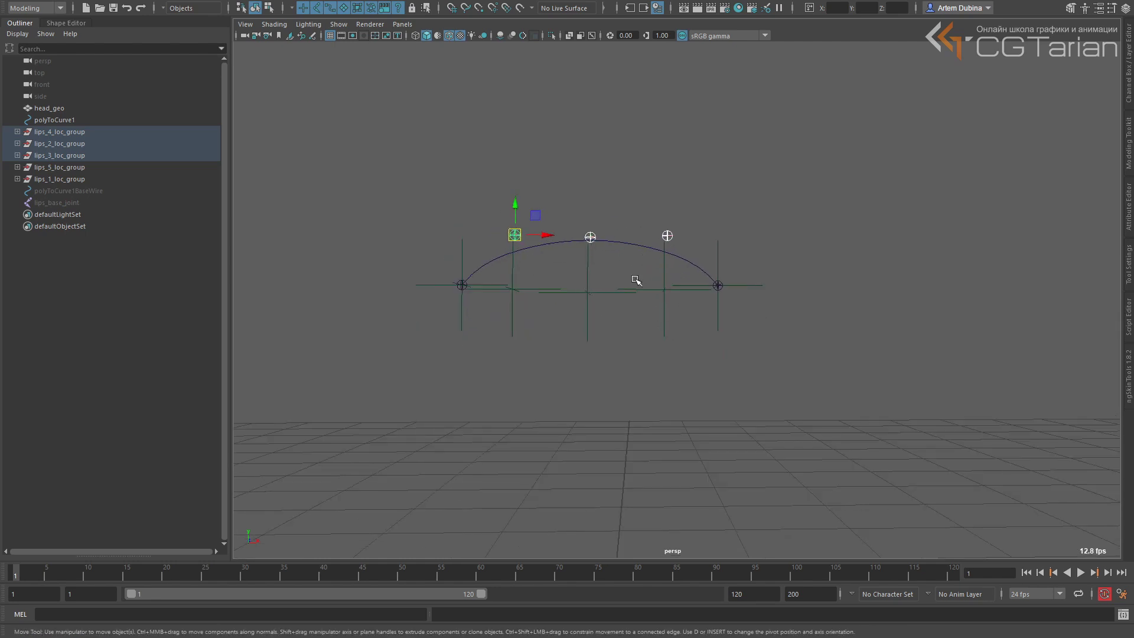
{"action": "middle_click_drag", "start_coordinate": [634, 310], "coordinate": [632, 278]}
Examine the smooth skin joint weights of the lip curve's control vertices in the Component Editor and return to object selection
{"action": "left_click", "coordinate": [627, 216]}
{"action": "key", "text": "F8"}
{"action": "left_click_drag", "start_coordinate": [446, 165], "coordinate": [777, 357]}
{"action": "left_click", "coordinate": [759, 300]}
{"action": "left_click_drag", "start_coordinate": [684, 198], "coordinate": [632, 255]}
{"action": "right_click_drag", "start_coordinate": [688, 283], "coordinate": [693, 379]}
{"action": "left_click_drag", "start_coordinate": [614, 181], "coordinate": [564, 267]}
{"action": "left_click_drag", "start_coordinate": [548, 179], "coordinate": [495, 251]}
{"action": "left_click", "coordinate": [1086, 219]}
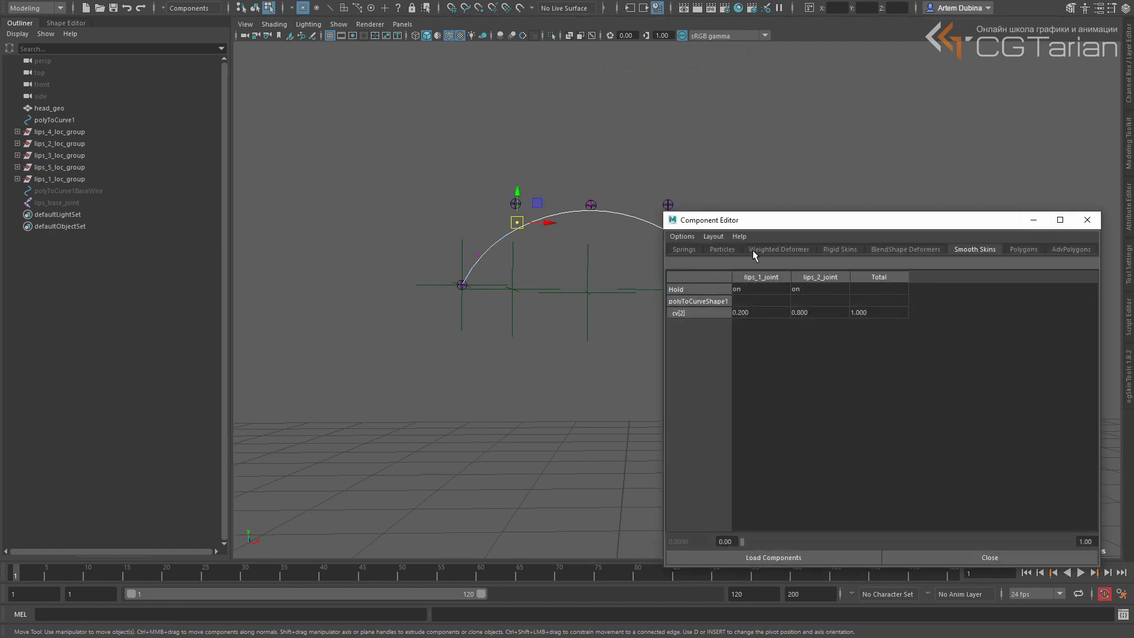
{"action": "left_click", "coordinate": [1084, 221]}
{"action": "middle_click_drag", "start_coordinate": [718, 259], "coordinate": [769, 257], "text": "alt"}
{"action": "key", "text": "F8"}
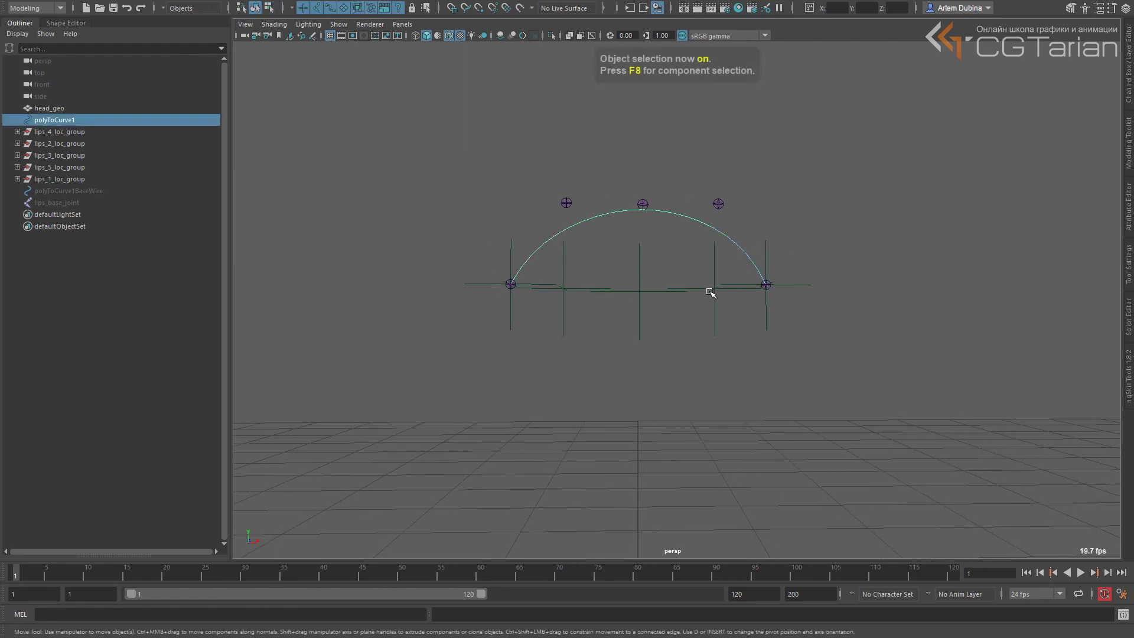
Display the head mesh around the lip curve, try raising several lip locators together, and undo the move
{"action": "key", "text": "alt+1"}
{"action": "right_click_drag", "start_coordinate": [745, 274], "coordinate": [618, 217], "text": "alt"}
{"action": "key", "text": "alt+1"}
{"action": "left_click_drag", "start_coordinate": [552, 192], "coordinate": [759, 295]}
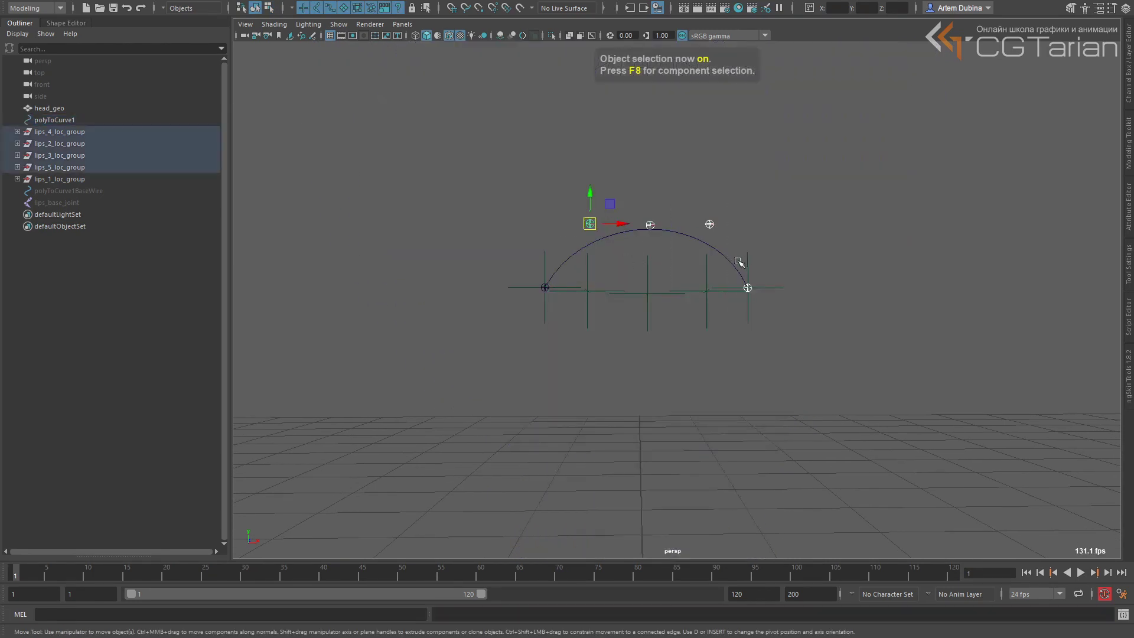
{"action": "key", "text": "ctrl+z"}
{"action": "key", "text": "alt+1"}
{"action": "scroll", "coordinate": [724, 278], "scroll_direction": "up", "scroll_amount": 2}
{"action": "middle_click_drag", "start_coordinate": [693, 310], "coordinate": [681, 266]}
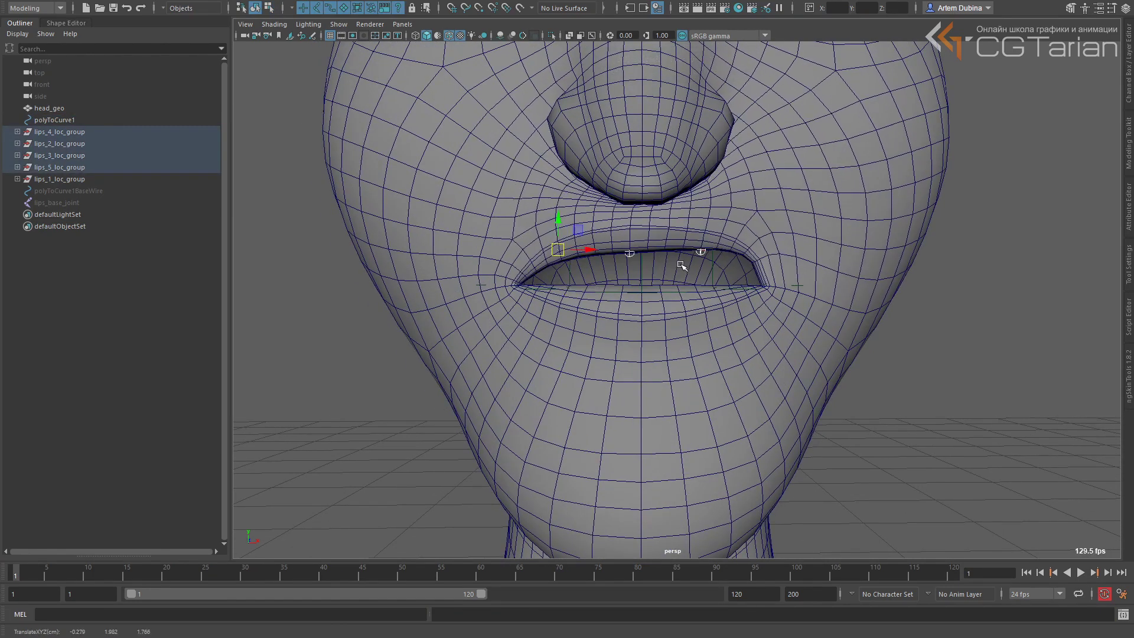
{"action": "key", "text": "ctrl+z"}
Isolate the lip controls to pick the lips_3 and lips_4 locators, show the head again, and try pulling the upper lip upward
{"action": "key", "text": "ctrl+1"}
{"action": "left_click_drag", "start_coordinate": [653, 263], "coordinate": [722, 307]}
{"action": "left_click_drag", "start_coordinate": [602, 253], "coordinate": [708, 319], "text": "shift"}
{"action": "key", "text": "ctrl+1"}
{"action": "middle_click_drag", "start_coordinate": [713, 338], "coordinate": [685, 291]}
{"action": "right_click_drag", "start_coordinate": [685, 290], "coordinate": [727, 274], "text": "alt"}
{"action": "left_click_drag", "start_coordinate": [745, 274], "coordinate": [655, 289], "text": "alt"}
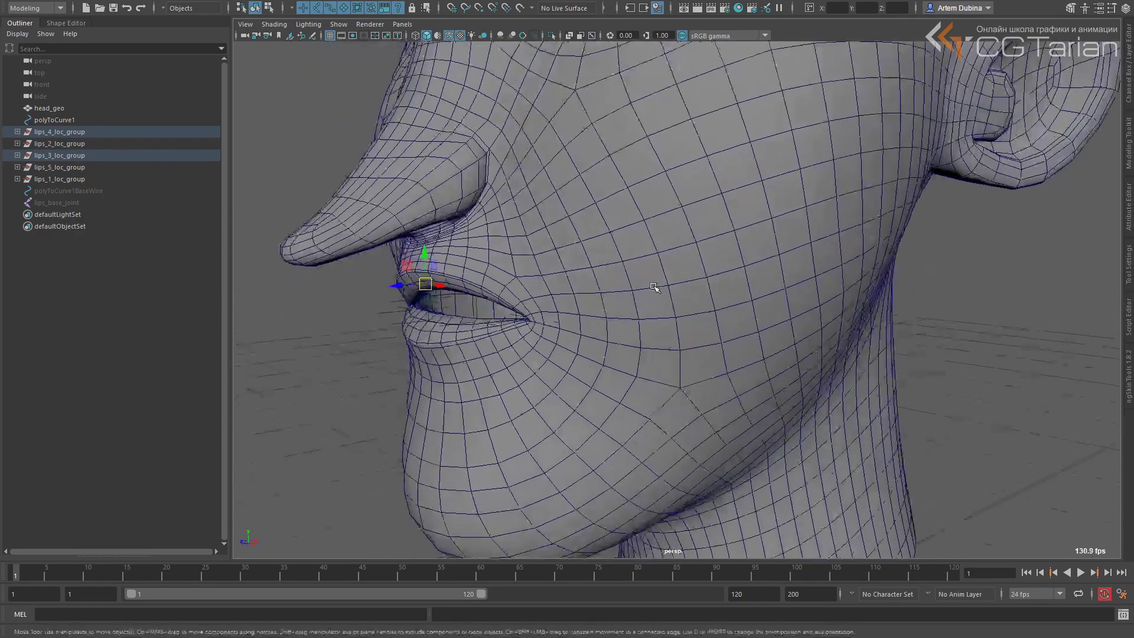
Try scaling the two selected lip locators uniformly to about 1.22 and check the lip deformation from the side and front
{"action": "key", "text": "f"}
{"action": "right_click_drag", "start_coordinate": [720, 288], "coordinate": [655, 260], "text": "alt"}
{"action": "middle_click_drag", "start_coordinate": [697, 298], "coordinate": [624, 271], "text": "alt"}
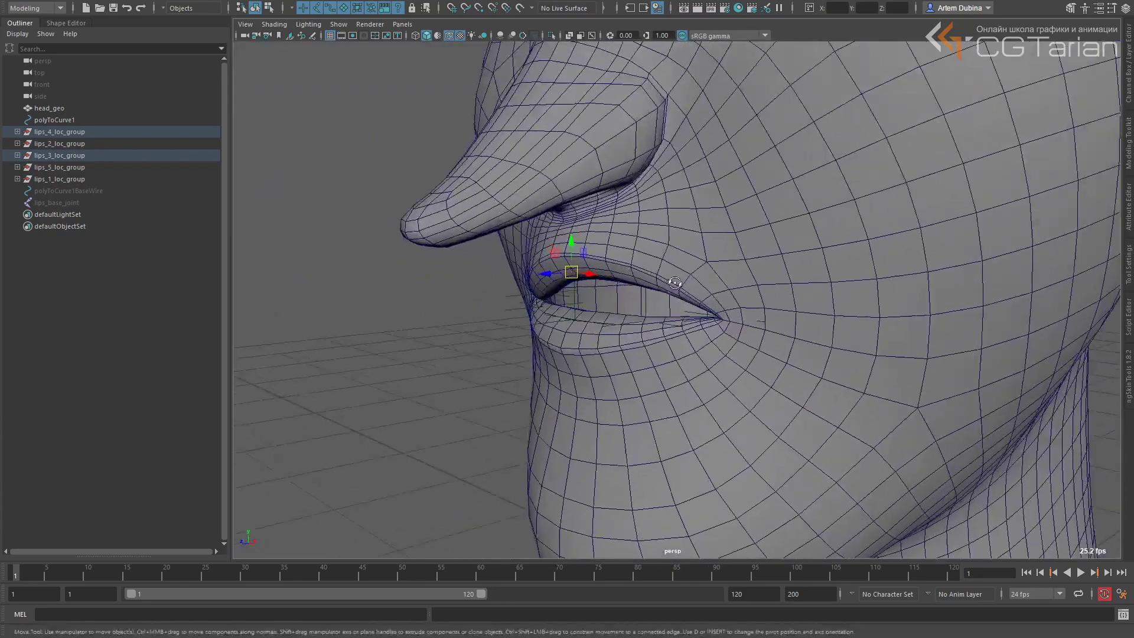
{"action": "left_click_drag", "start_coordinate": [624, 271], "coordinate": [809, 278], "text": "alt"}
{"action": "right_click_drag", "start_coordinate": [809, 277], "coordinate": [684, 298], "text": "alt"}
{"action": "left_click_drag", "start_coordinate": [683, 299], "coordinate": [750, 286], "text": "alt"}
{"action": "key", "text": "e"}
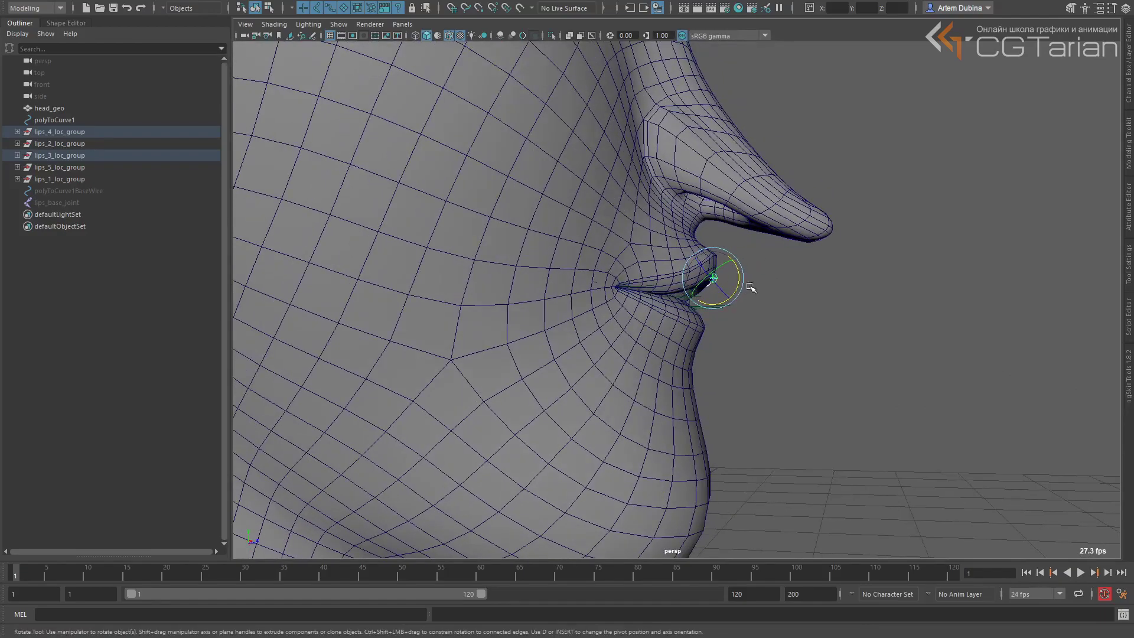
{"action": "key", "text": "r"}
{"action": "middle_click_drag", "start_coordinate": [746, 294], "coordinate": [752, 287]}
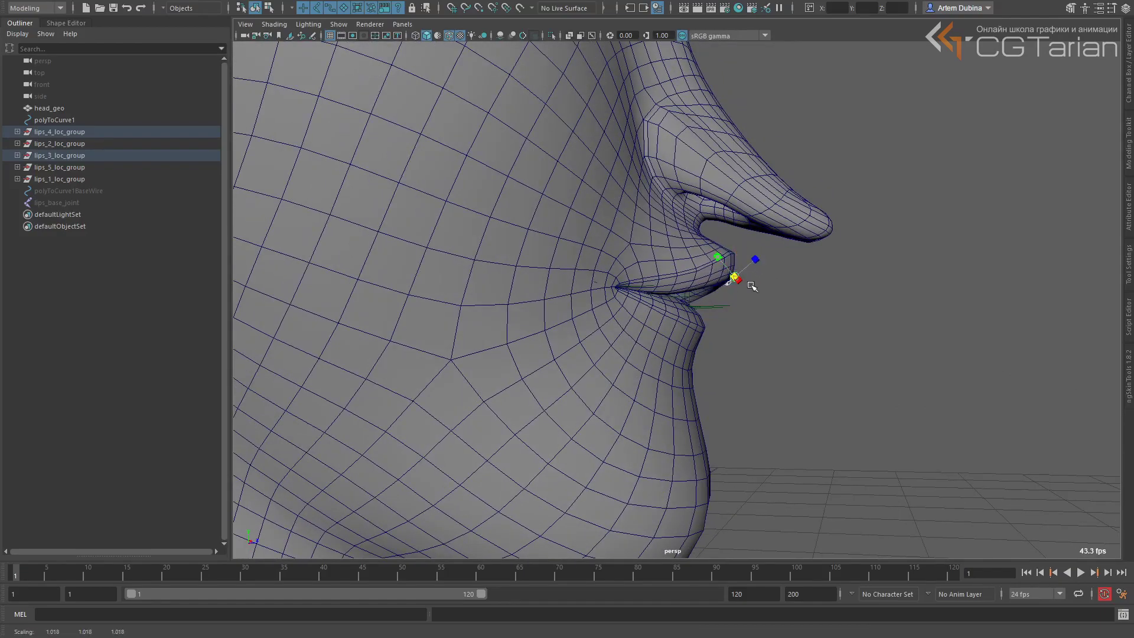
{"action": "left_click_drag", "start_coordinate": [890, 306], "coordinate": [662, 322], "text": "alt"}
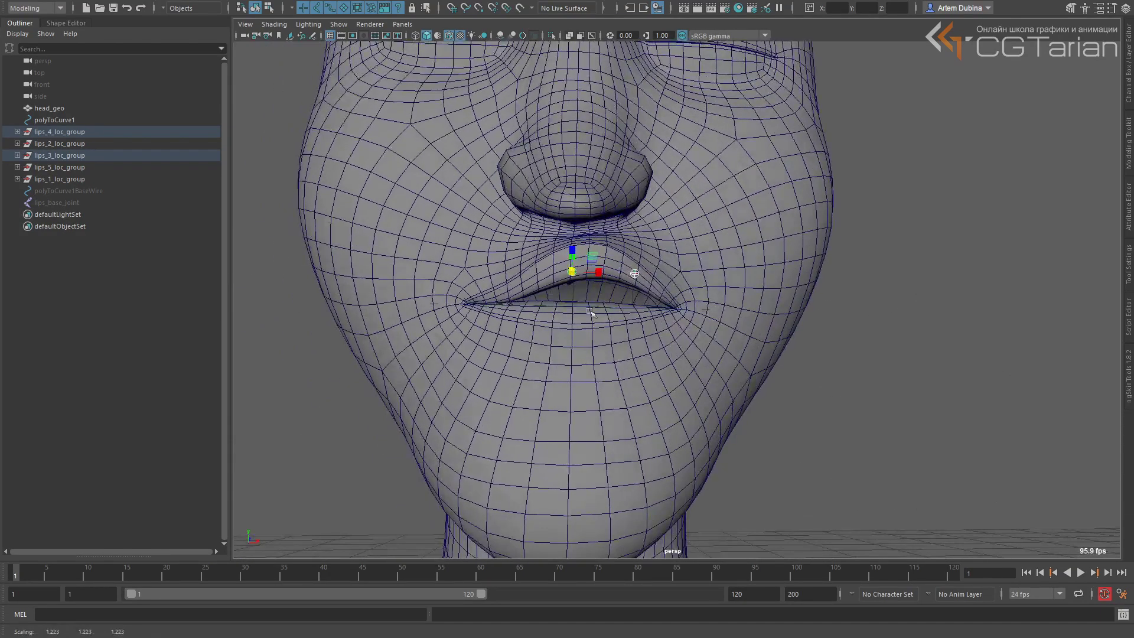
{"action": "left_click_drag", "start_coordinate": [554, 237], "coordinate": [660, 243], "text": "alt"}
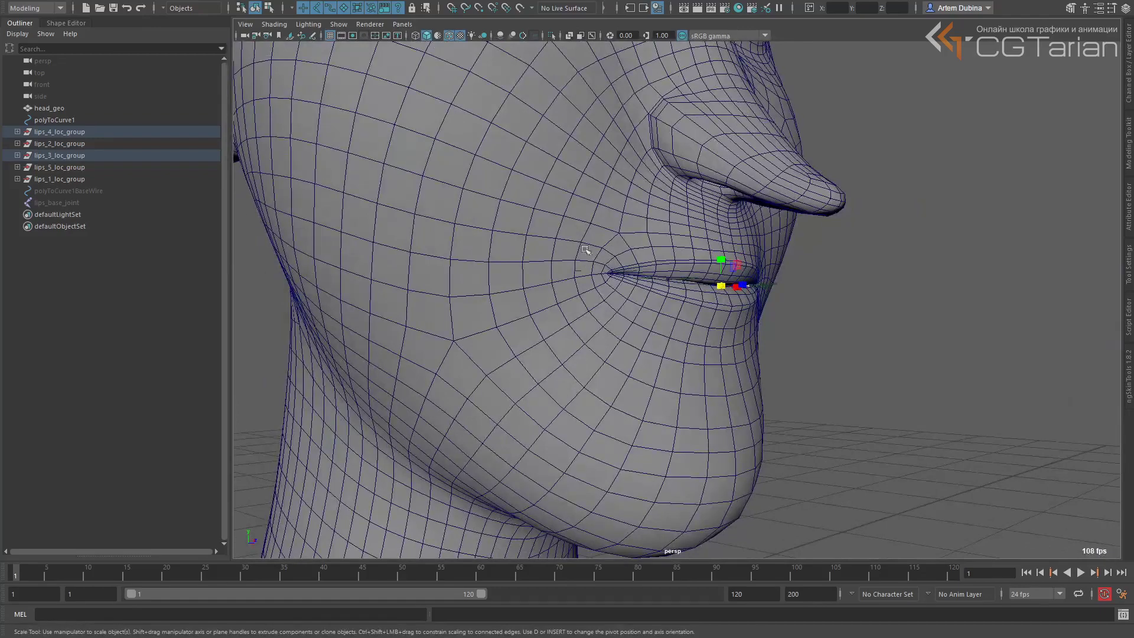
Examine the head mesh around the mouth corner and closed lips from the side and front
{"action": "left_click_drag", "start_coordinate": [584, 249], "coordinate": [650, 237], "text": "alt"}
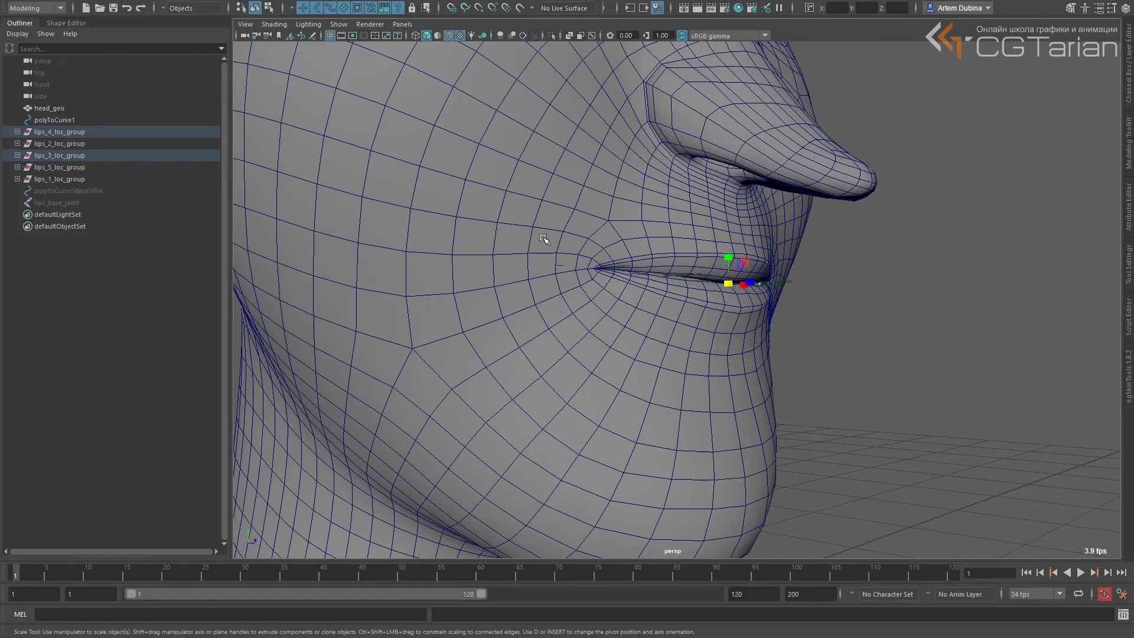
{"action": "right_click_drag", "start_coordinate": [815, 267], "coordinate": [666, 235], "text": "alt"}
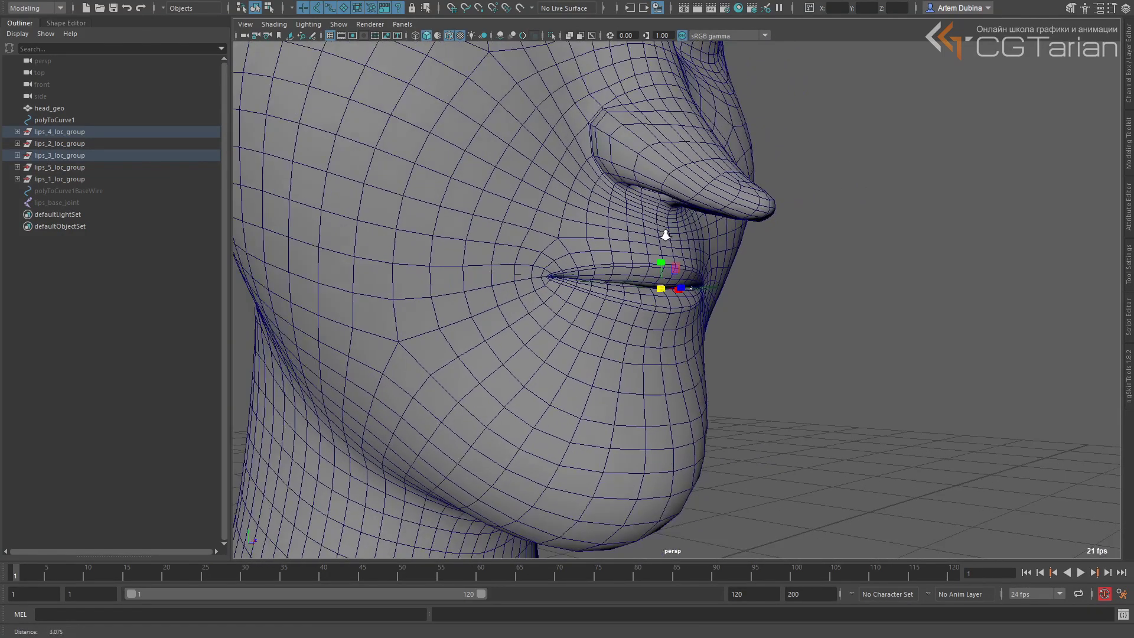
{"action": "left_click_drag", "start_coordinate": [666, 235], "coordinate": [552, 283], "text": "alt"}
{"action": "scroll", "coordinate": [618, 252], "scroll_direction": "up", "scroll_amount": 3}
{"action": "key", "text": "ctrl+1"}
{"action": "key", "text": "ctrl+1"}
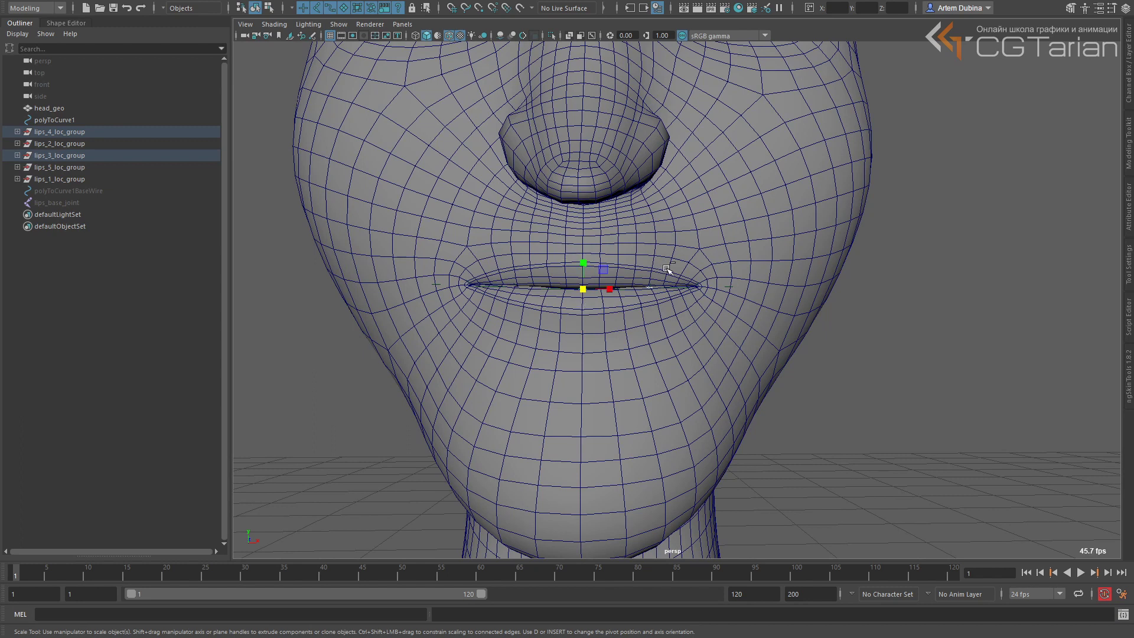
{"action": "mouse_move", "coordinate": [699, 271]}
{"action": "left_mouse_down"}
{"action": "mouse_move", "coordinate": [538, 243]}
{"action": "mouse_move", "coordinate": [477, 289]}
{"action": "left_mouse_up"}
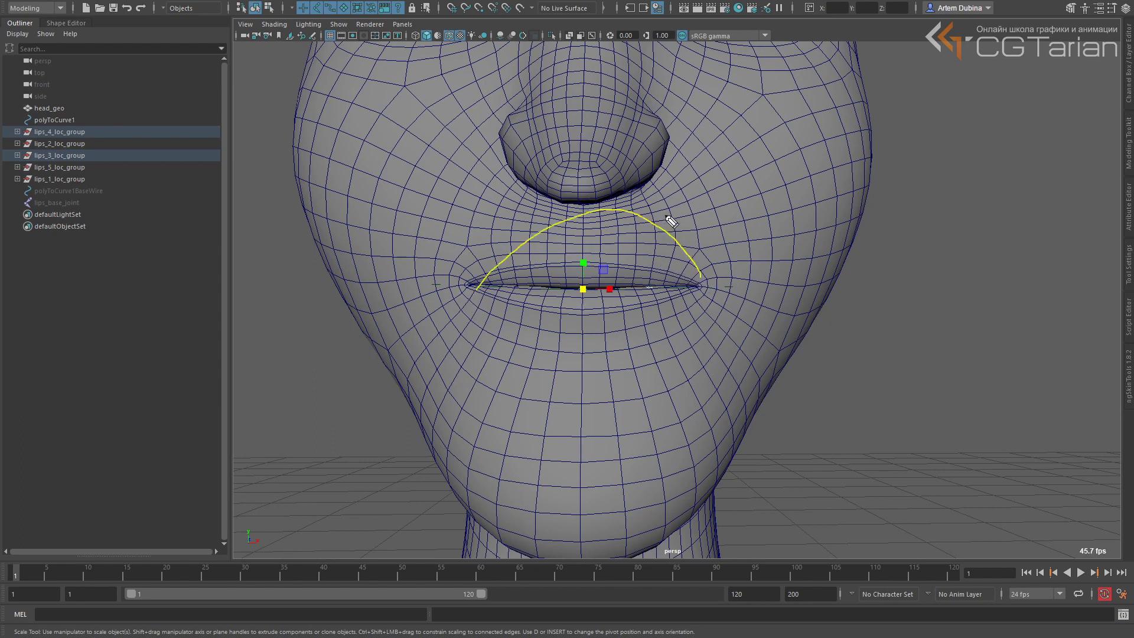
{"action": "mouse_move", "coordinate": [632, 176]}
{"action": "left_mouse_down"}
{"action": "mouse_move", "coordinate": [626, 245]}
{"action": "mouse_move", "coordinate": [695, 292]}
{"action": "mouse_move", "coordinate": [605, 229]}
{"action": "left_mouse_up"}
{"action": "mouse_move", "coordinate": [699, 214]}
{"action": "left_mouse_down"}
{"action": "mouse_move", "coordinate": [538, 305]}
{"action": "mouse_move", "coordinate": [729, 257]}
{"action": "mouse_move", "coordinate": [700, 261]}
{"action": "left_mouse_up"}
{"action": "key", "text": "Escape"}
{"action": "right_click_drag", "start_coordinate": [664, 260], "coordinate": [577, 222], "text": "alt"}
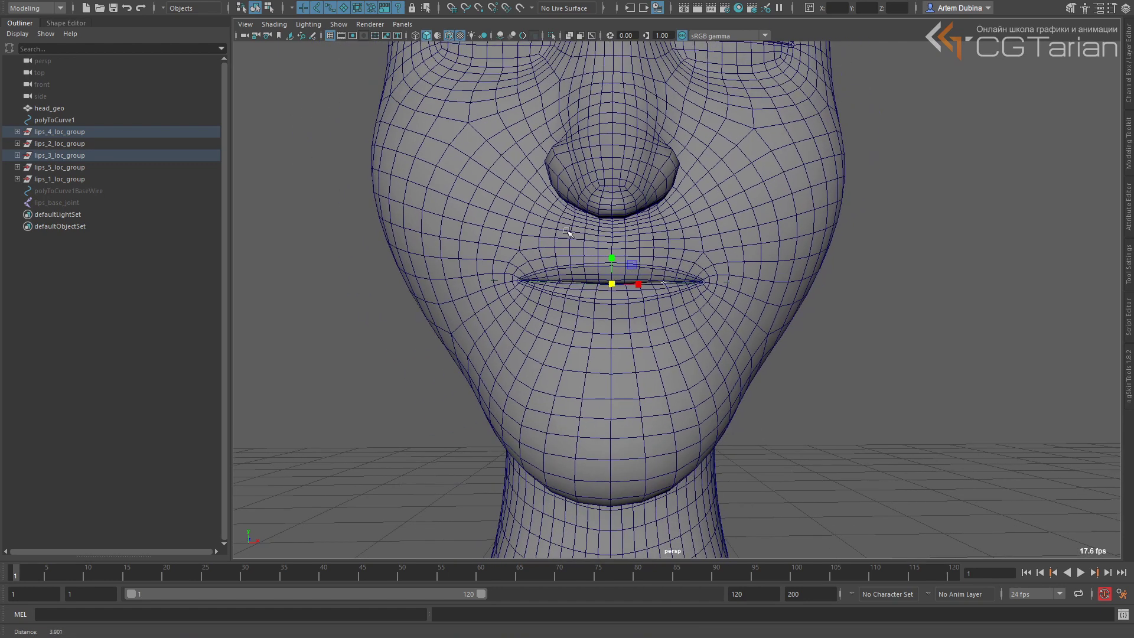
{"action": "middle_click_drag", "start_coordinate": [622, 233], "coordinate": [611, 241], "text": "alt"}
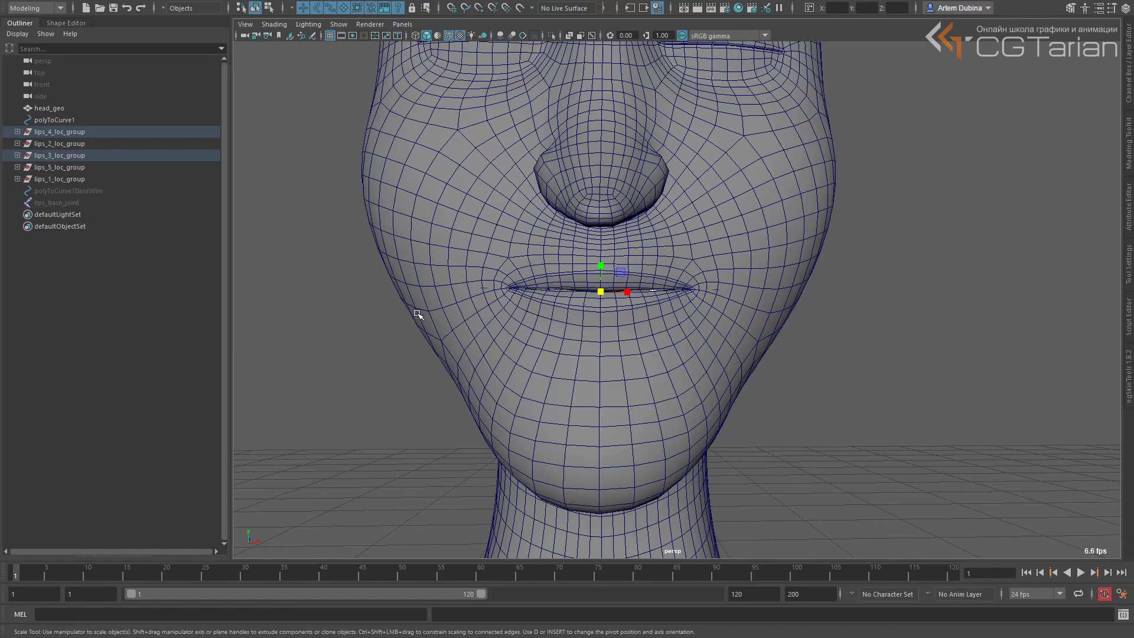
Switch to the browser and open the page of the Wire Deformer Weights To Cluster Deformer video
{"action": "key", "text": "alt+Tab"}
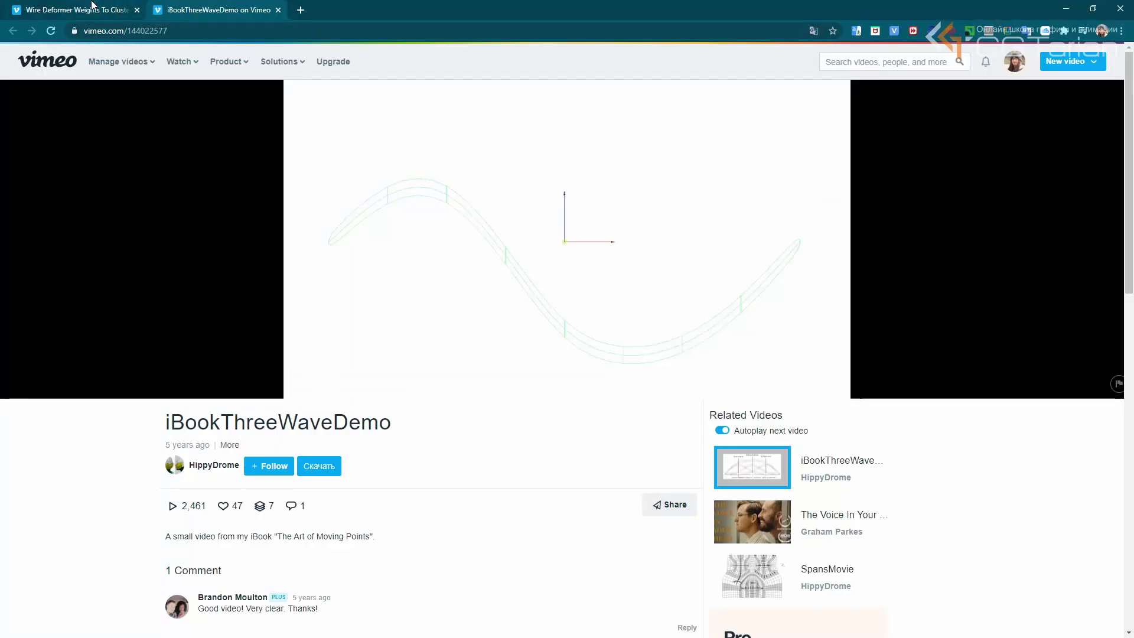
{"action": "left_click", "coordinate": [92, 9]}
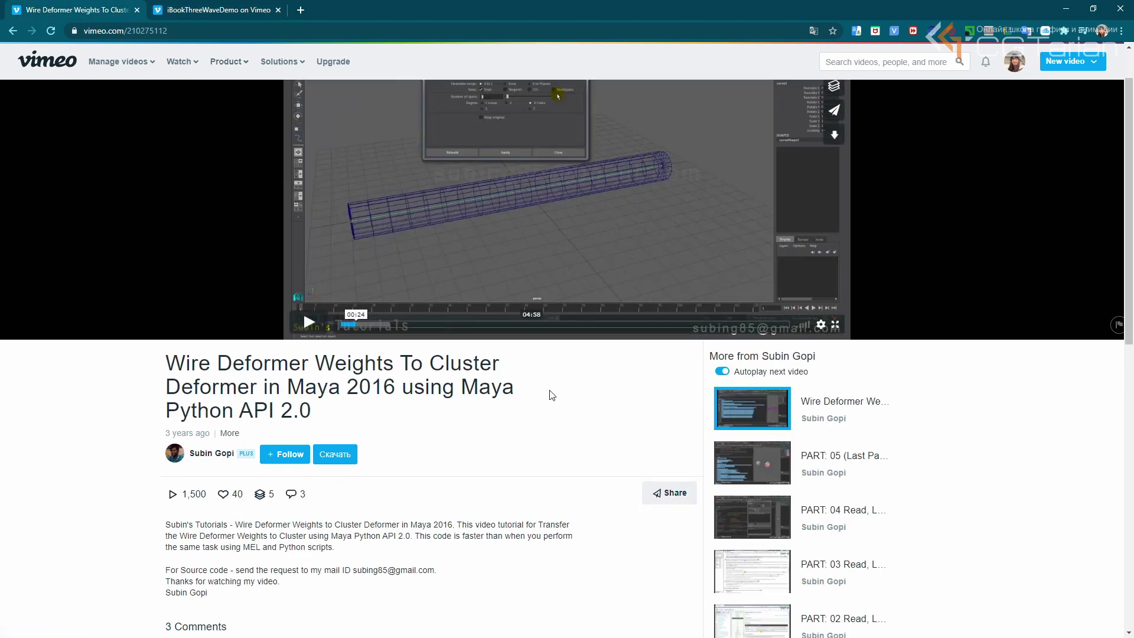
{"action": "scroll", "coordinate": [362, 428], "scroll_direction": "up", "scroll_amount": 1}
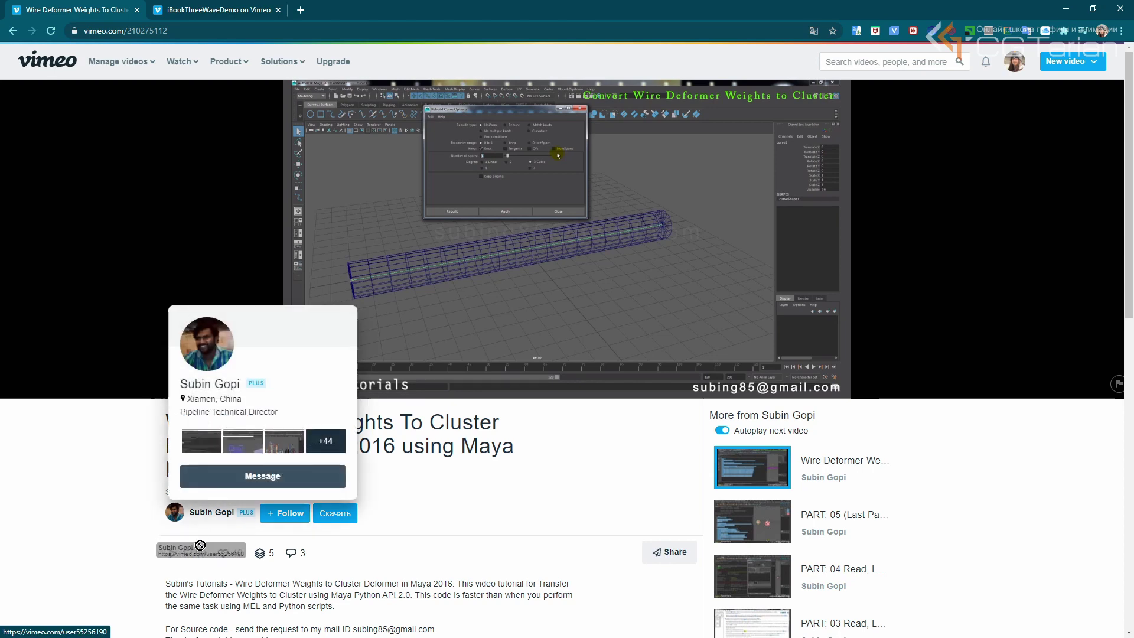
Skim the cluster-conversion video forward to 09:15 to review its Maya Python API script, and pause playback
{"action": "mouse_move", "coordinate": [416, 354]}
{"action": "left_click", "coordinate": [387, 383]}
{"action": "left_click", "coordinate": [443, 383]}
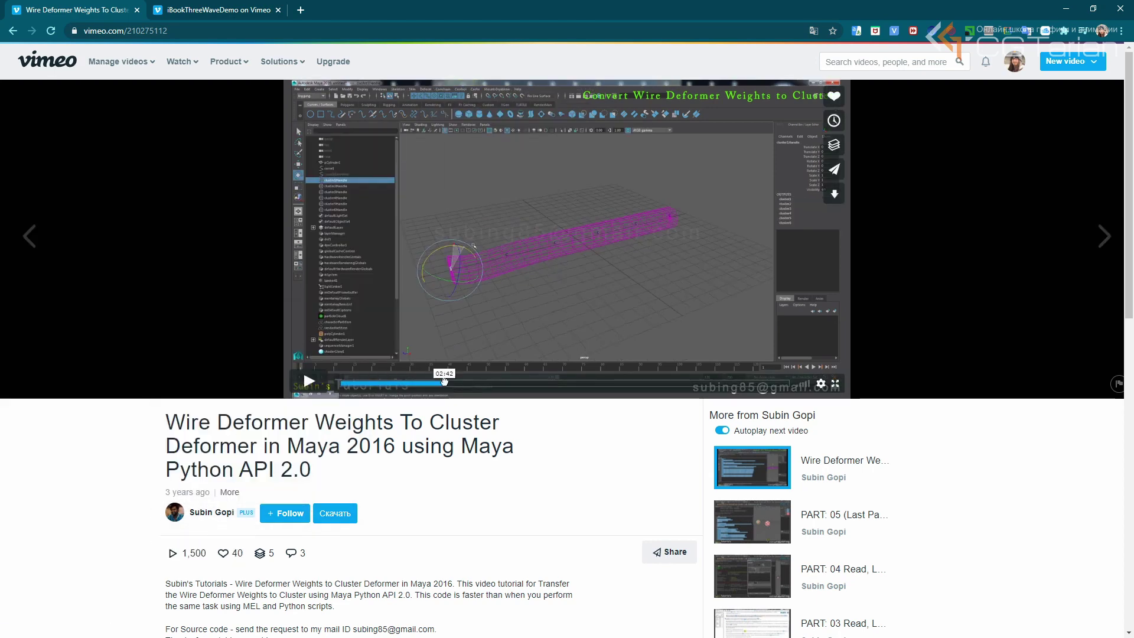
{"action": "left_click", "coordinate": [522, 386]}
{"action": "left_click", "coordinate": [549, 387]}
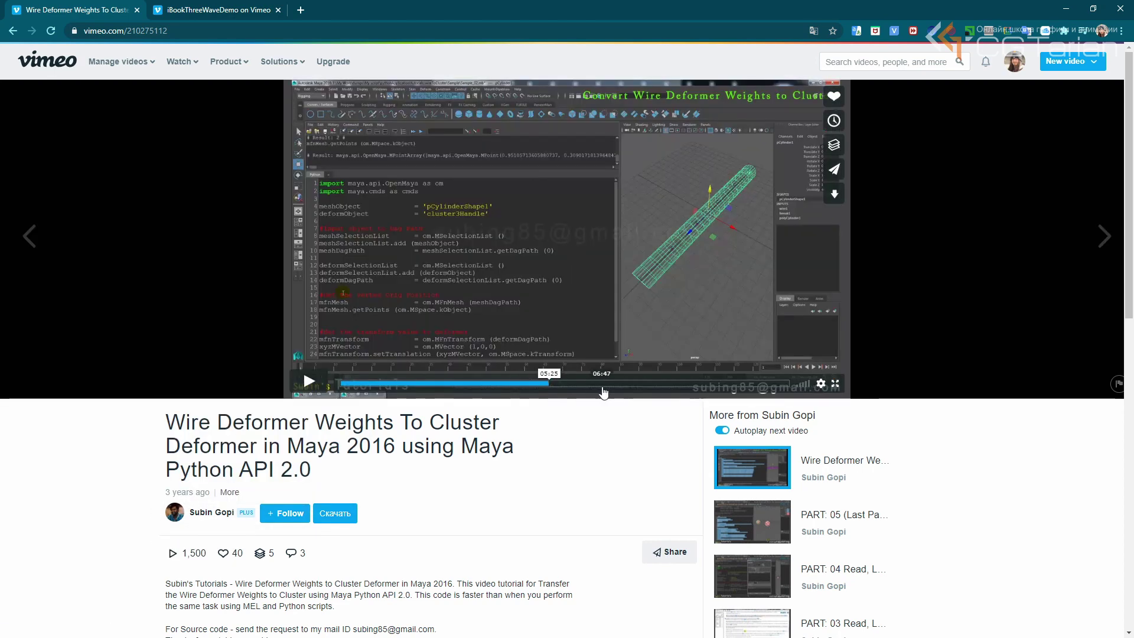
{"action": "left_click", "coordinate": [621, 388]}
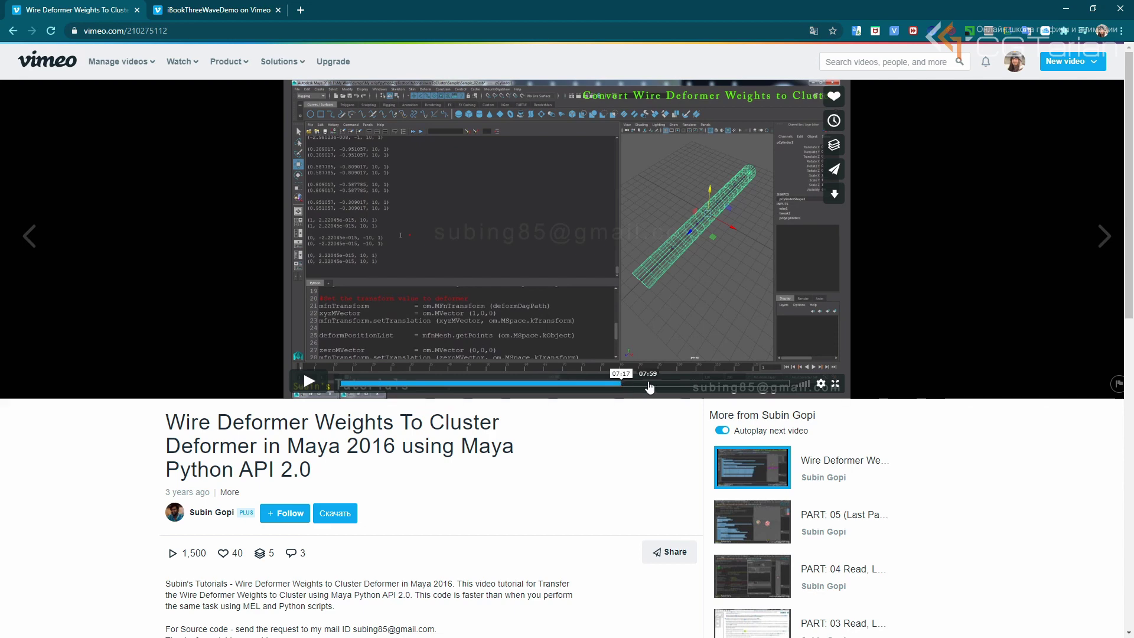
{"action": "left_click", "coordinate": [673, 388]}
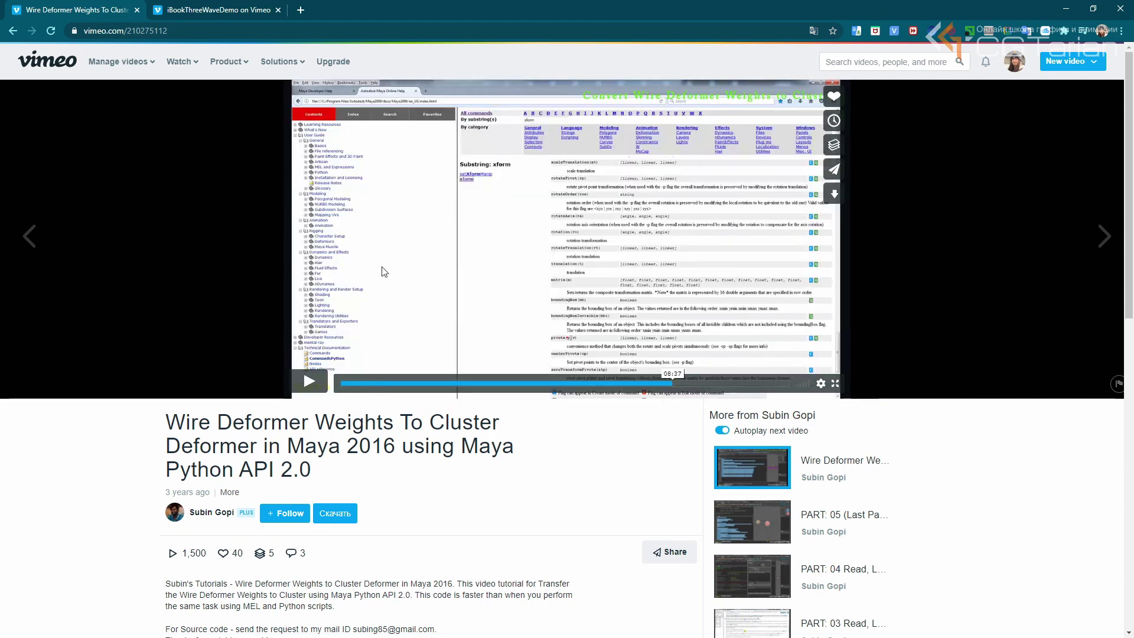
{"action": "left_click", "coordinate": [697, 384]}
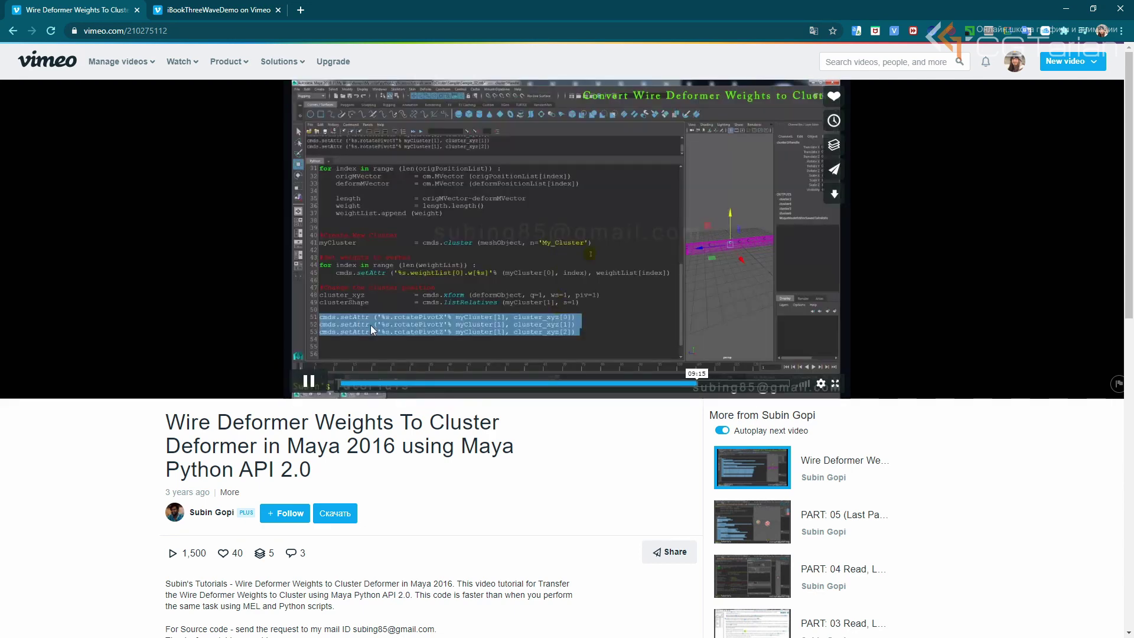
{"action": "left_click", "coordinate": [306, 382]}
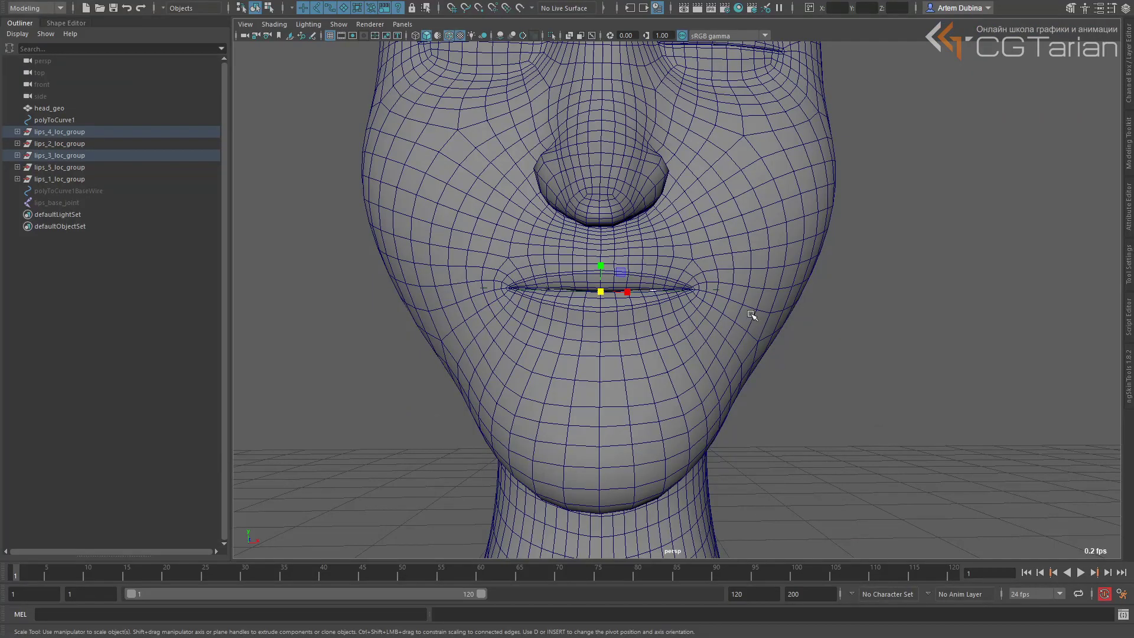
Switch back to Maya, select the head_geo mesh and open the curveTo_skin.py script in the Script Editor
{"action": "left_click_drag", "start_coordinate": [752, 315], "coordinate": [794, 317], "text": "alt"}
{"action": "left_click", "coordinate": [795, 318]}
{"action": "key", "text": "w"}
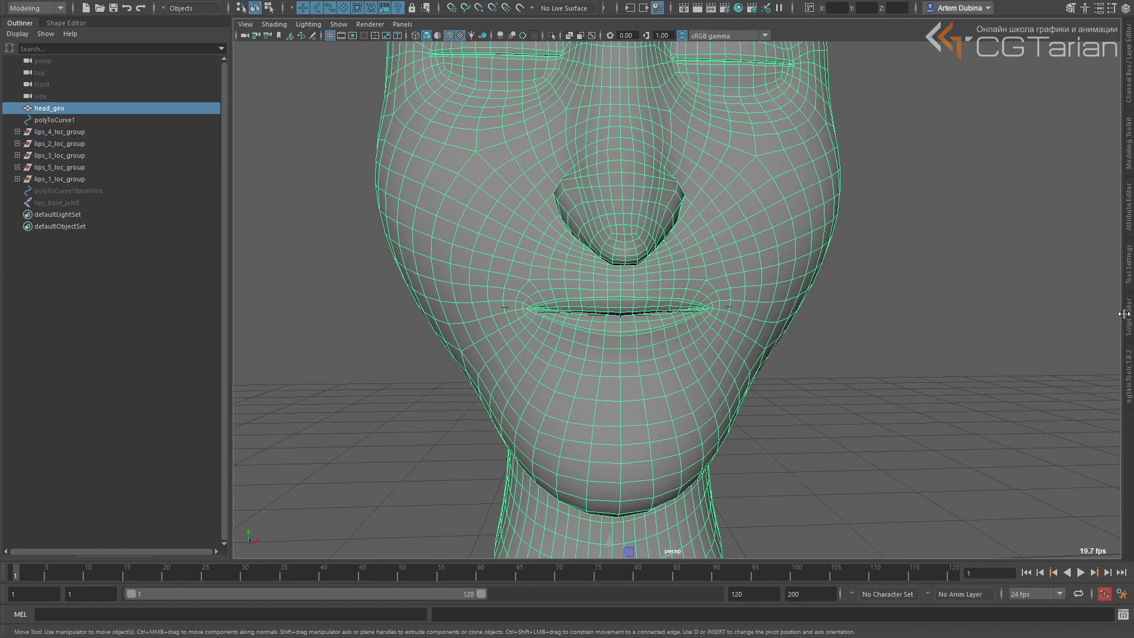
{"action": "left_click", "coordinate": [1128, 315]}
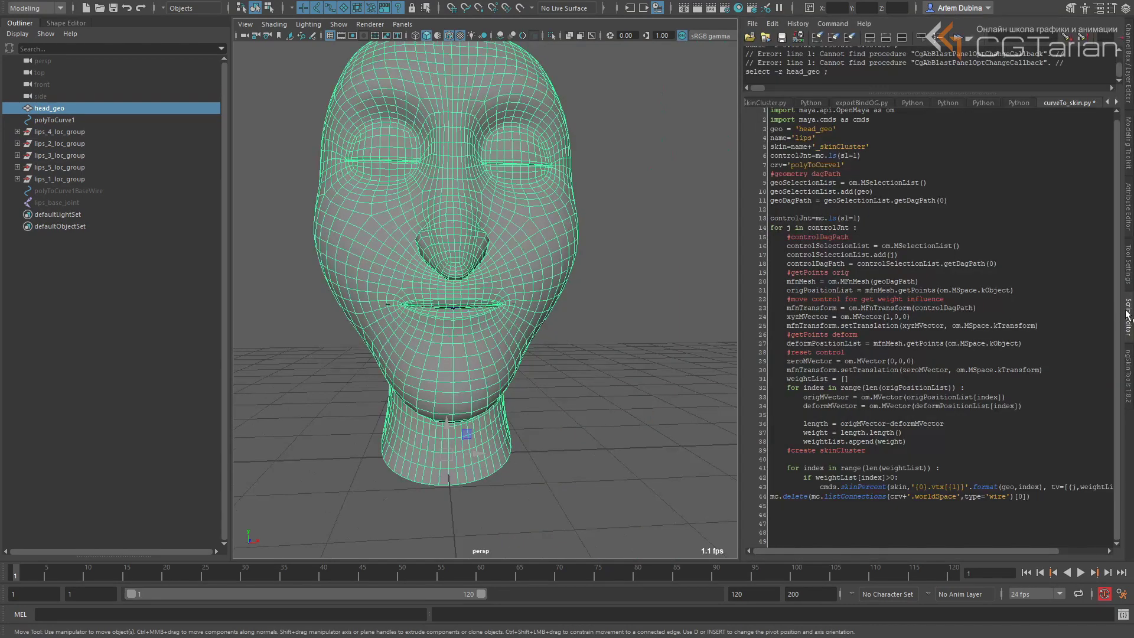
Show the head mesh's channels and delete the lips_skinCluster node from its inputs
{"action": "key", "text": "ctrl+a"}
{"action": "key", "text": "ctrl+a"}
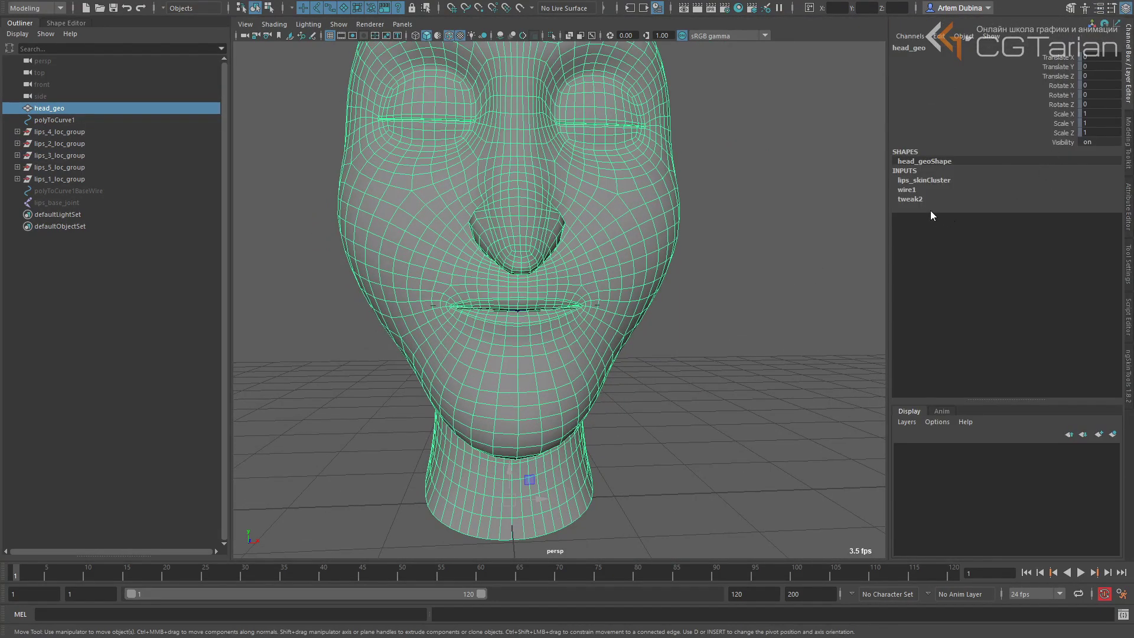
{"action": "left_click", "coordinate": [941, 179]}
{"action": "right_click", "coordinate": [944, 181]}
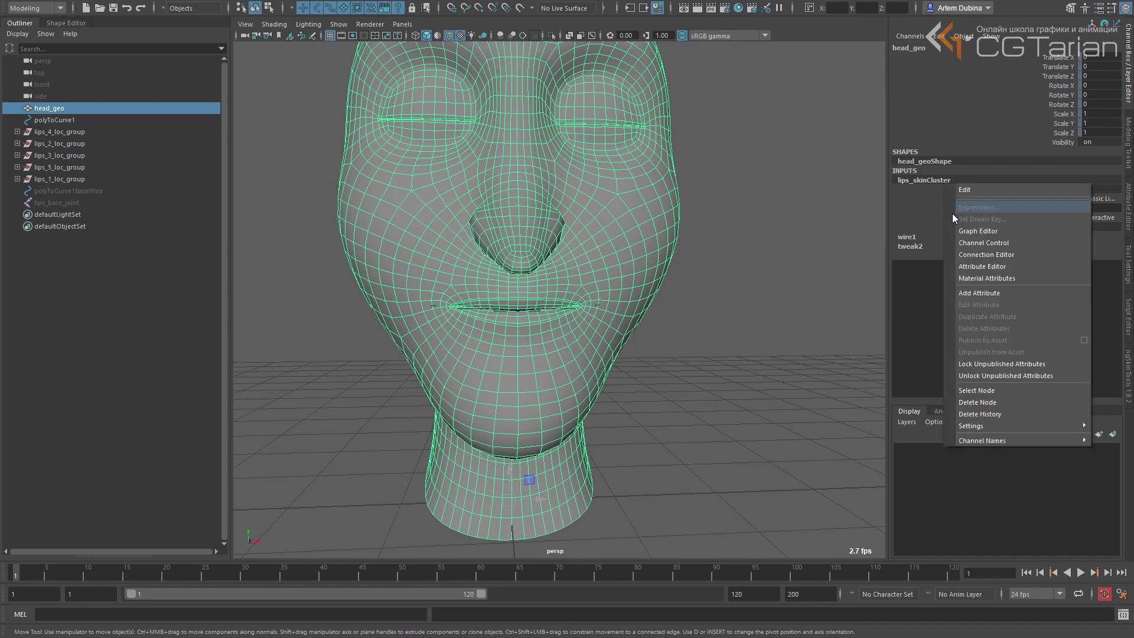
{"action": "left_click", "coordinate": [987, 402]}
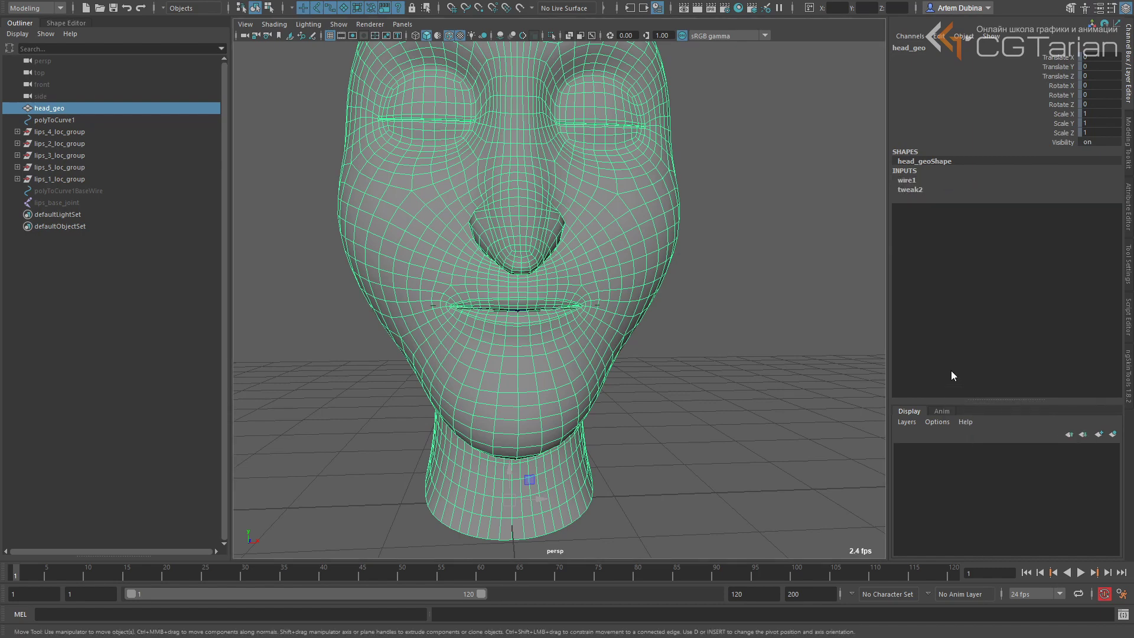
Vary the Envelope of the head mesh's wire1 deformer to check its influence on the lips
{"action": "left_click", "coordinate": [909, 180]}
{"action": "left_click", "coordinate": [1057, 191]}
{"action": "middle_click_drag", "start_coordinate": [805, 233], "coordinate": [852, 258]}
{"action": "left_click_drag", "start_coordinate": [502, 278], "coordinate": [559, 289], "text": "alt"}
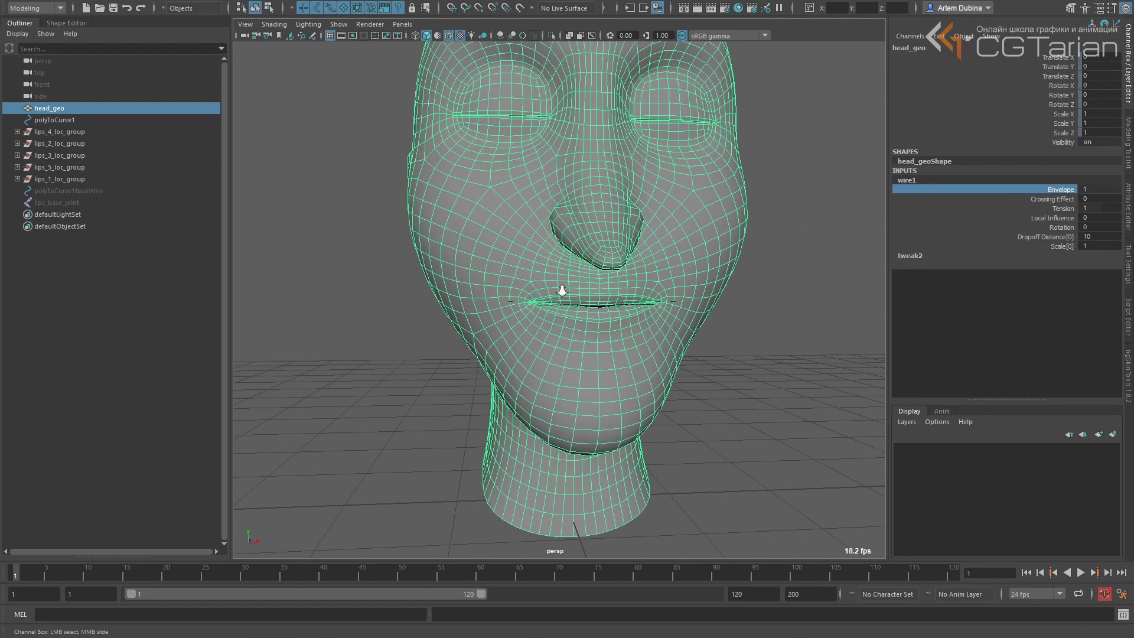
Select lips_3_joint at the centre of the upper lip and raise it to a Translate Y of about 0.23
{"action": "key", "text": "alt+1"}
{"action": "right_click_drag", "start_coordinate": [560, 289], "coordinate": [635, 301], "text": "alt"}
{"action": "left_click_drag", "start_coordinate": [635, 301], "coordinate": [606, 229], "text": "alt"}
{"action": "left_click", "coordinate": [604, 308]}
{"action": "key", "text": "alt+1"}
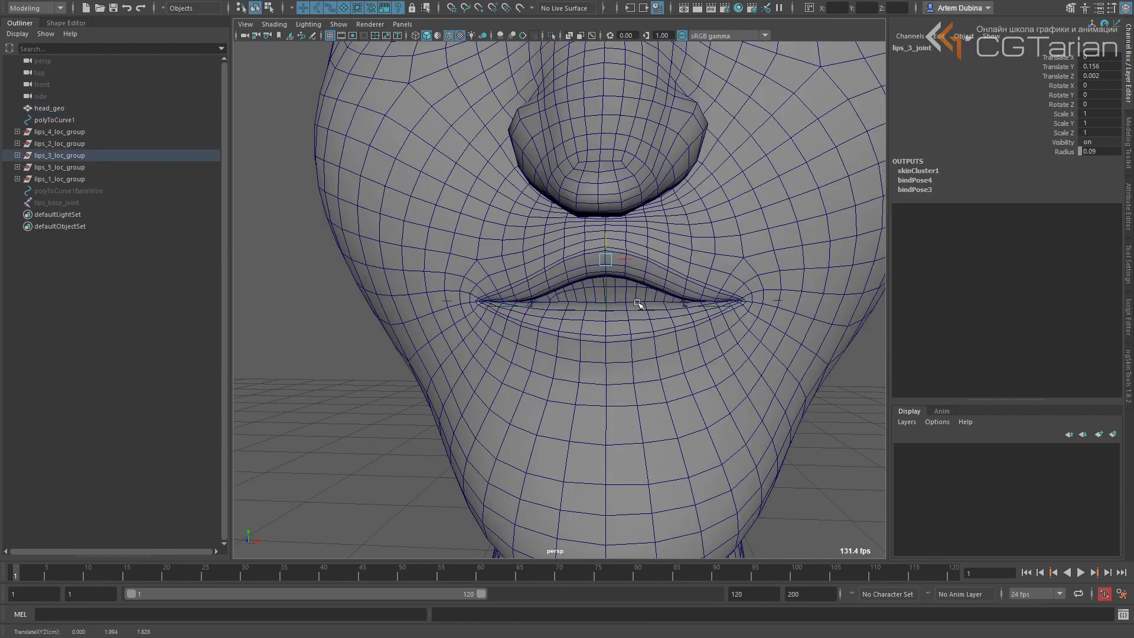
{"action": "right_click_drag", "start_coordinate": [640, 307], "coordinate": [620, 327], "text": "alt"}
{"action": "left_click_drag", "start_coordinate": [620, 328], "coordinate": [622, 318], "text": "alt"}
{"action": "middle_click_drag", "start_coordinate": [623, 317], "coordinate": [624, 295]}
{"action": "right_click_drag", "start_coordinate": [624, 295], "coordinate": [577, 278], "text": "alt"}
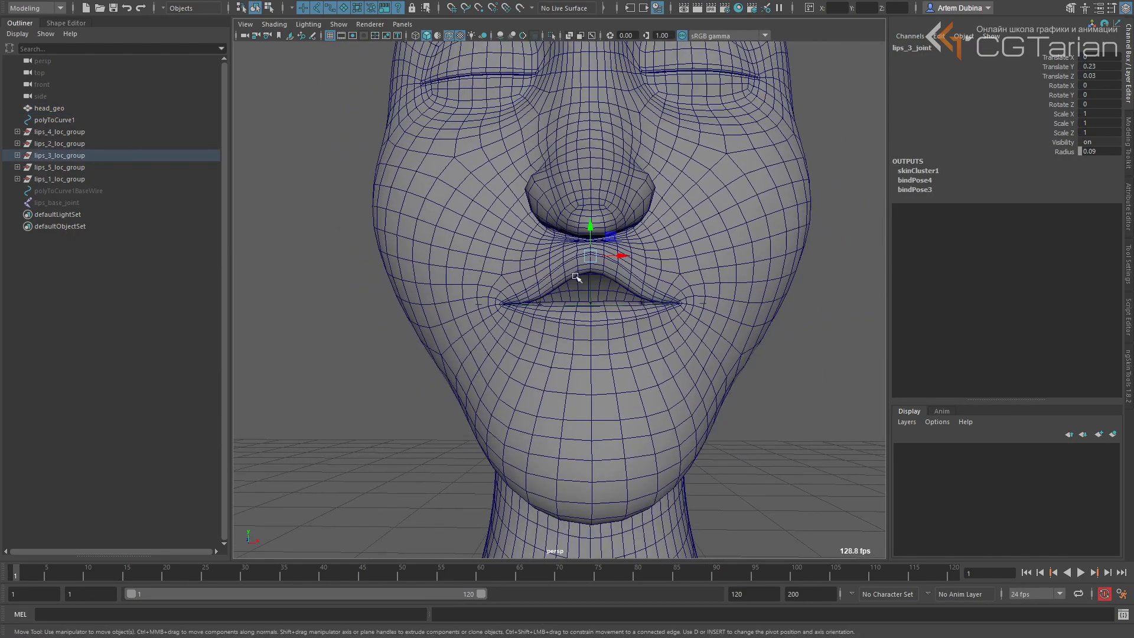
Undo the lips_3_joint moves and restore the selection of the head_geo mesh
{"action": "left_click_drag", "start_coordinate": [577, 279], "coordinate": [614, 290], "text": "alt"}
{"action": "middle_click_drag", "start_coordinate": [559, 296], "coordinate": [490, 297], "text": "alt"}
{"action": "right_click_drag", "start_coordinate": [490, 297], "coordinate": [617, 298], "text": "alt"}
{"action": "key", "text": "ctrl+z"}
{"action": "key", "text": "ctrl+z"}
{"action": "key", "text": "ctrl+z"}
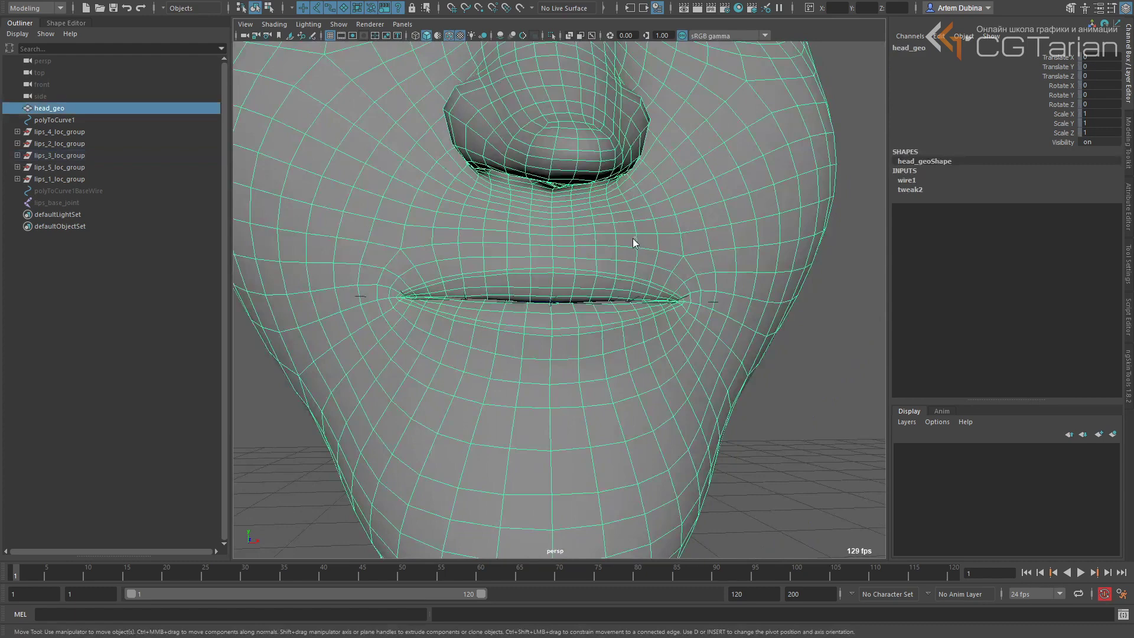
Select the centre upper-lip vertex of head_geo and grow the selection across the upper lip to the nose and cheeks
{"action": "right_click_drag", "start_coordinate": [634, 242], "coordinate": [559, 289]}
{"action": "left_click", "coordinate": [549, 284]}
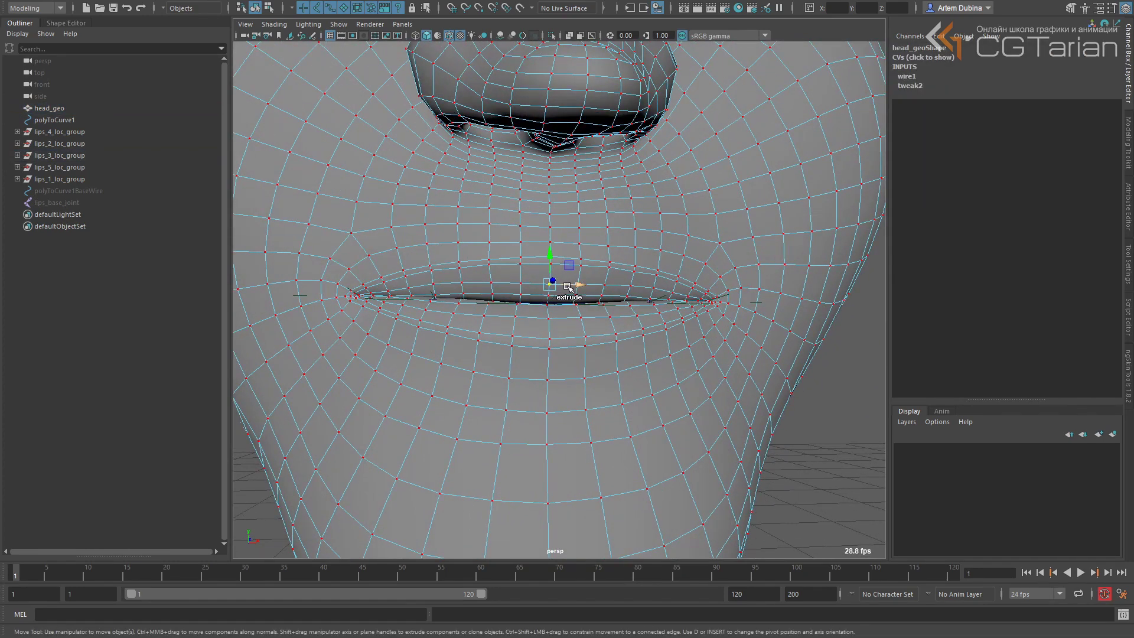
{"action": "key", "text": "shift+period"}
{"action": "key", "text": "shift+period"}
{"action": "key", "text": "shift+period"}
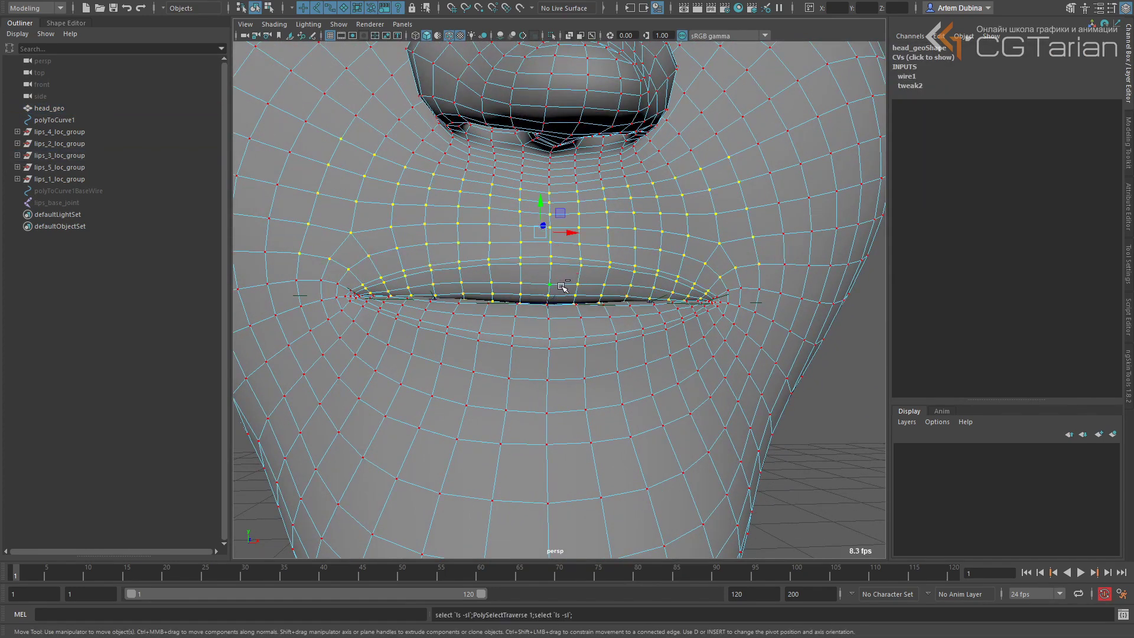
{"action": "left_click_drag", "start_coordinate": [571, 288], "coordinate": [354, 118], "text": "alt"}
{"action": "key", "text": "shift+period"}
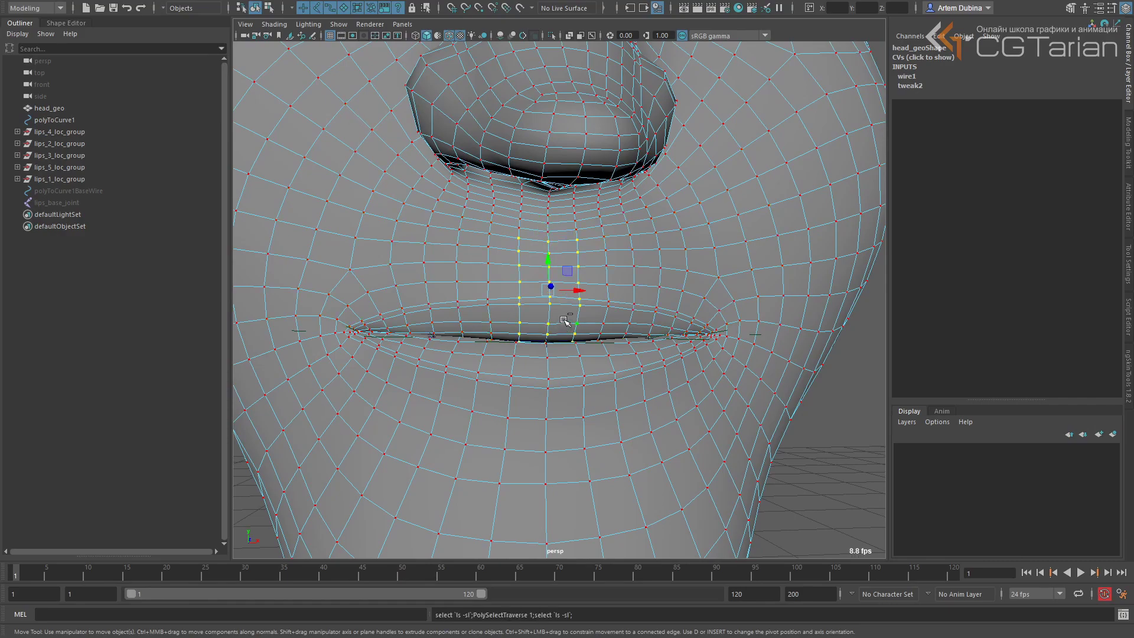
{"action": "mouse_move", "coordinate": [585, 311]}
{"action": "left_mouse_down", "text": "alt"}
{"action": "mouse_move", "coordinate": [478, 286]}
{"action": "mouse_move", "coordinate": [638, 278]}
{"action": "left_mouse_up", "text": "alt"}
{"action": "scroll", "coordinate": [658, 261], "scroll_direction": "down", "scroll_amount": 3}
Open the wire weights painting tool for wire1 and flood the selected upper-lip vertices with a Replace value of 1
{"action": "key", "text": "space"}
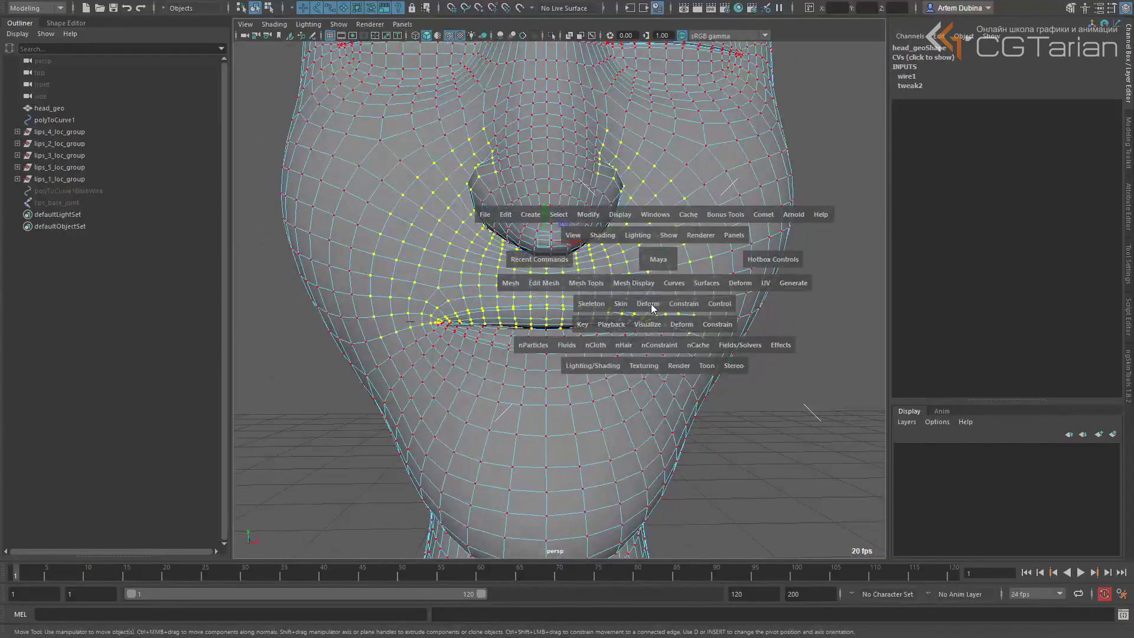
{"action": "left_click", "coordinate": [653, 307]}
{"action": "left_click", "coordinate": [708, 522]}
{"action": "left_click", "coordinate": [1128, 264]}
{"action": "left_click", "coordinate": [975, 290]}
{"action": "scroll", "coordinate": [608, 329], "scroll_direction": "up", "scroll_amount": 2}
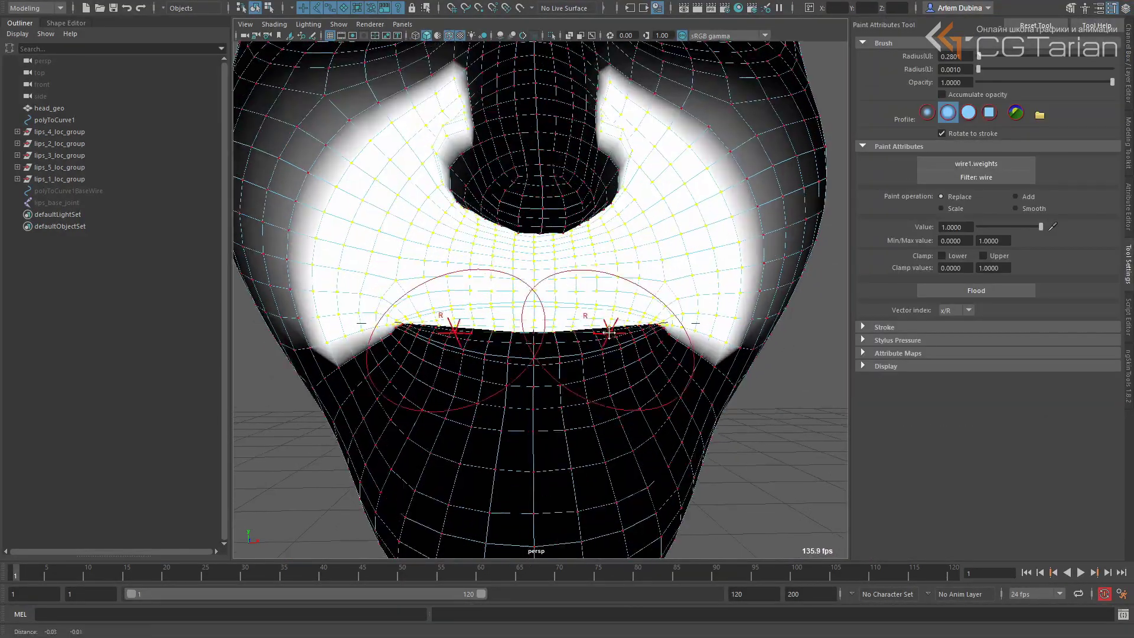
Inspect the wire1 weight map, then return head_geo to object mode with the Move tool and clear the selection
{"action": "scroll", "coordinate": [608, 246], "scroll_direction": "down", "scroll_amount": 3}
{"action": "left_click_drag", "start_coordinate": [607, 245], "coordinate": [534, 280], "text": "alt"}
{"action": "scroll", "coordinate": [534, 281], "scroll_direction": "up", "scroll_amount": 2}
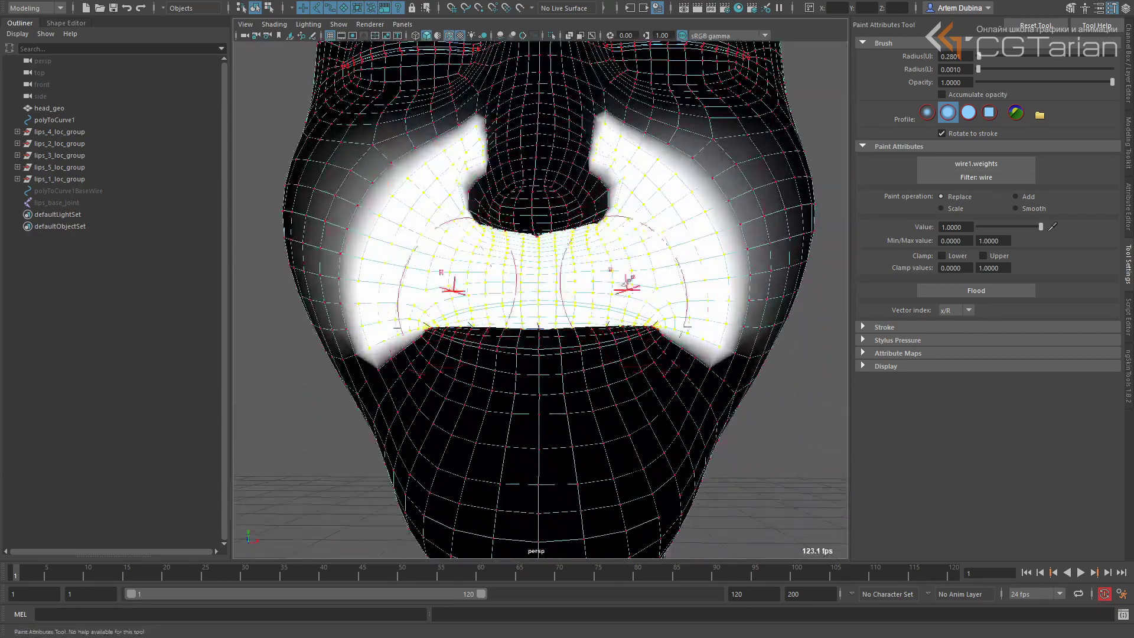
{"action": "scroll", "coordinate": [605, 293], "scroll_direction": "down", "scroll_amount": 1}
{"action": "scroll", "coordinate": [604, 293], "scroll_direction": "up", "scroll_amount": 1}
{"action": "key", "text": "w"}
{"action": "right_click_drag", "start_coordinate": [610, 266], "coordinate": [671, 247]}
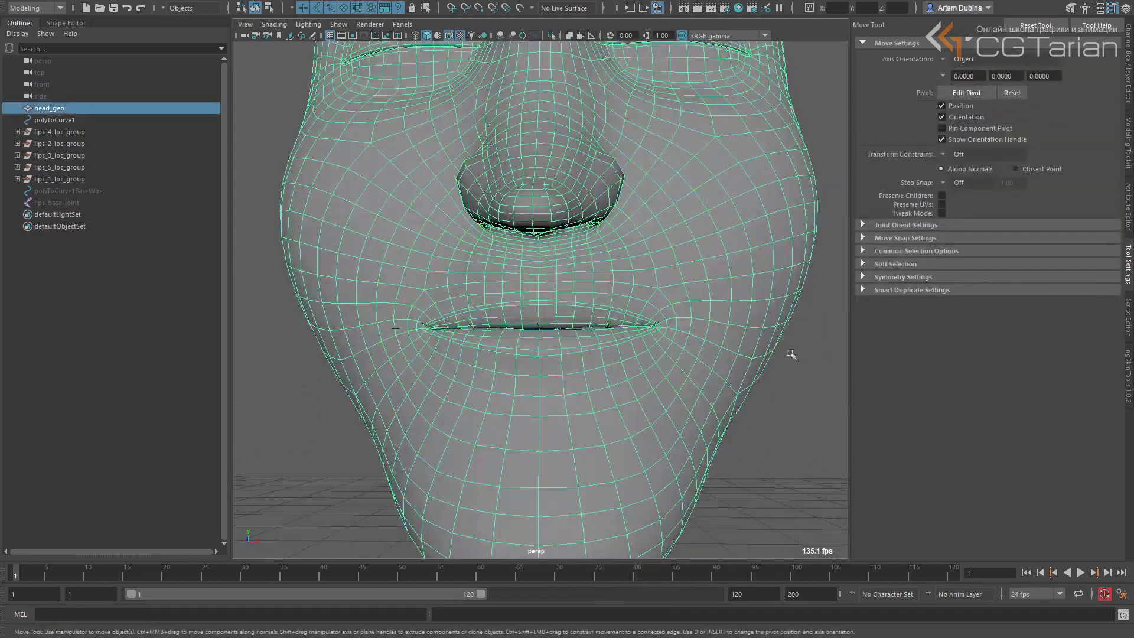
{"action": "left_click", "coordinate": [791, 353]}
Select lips_3_joint, raise it to test the flooded upper-lip weights, and undo the move
{"action": "left_click", "coordinate": [564, 303]}
{"action": "key", "text": "h"}
{"action": "key", "text": "h"}
{"action": "left_click", "coordinate": [539, 327]}
{"action": "middle_click_drag", "start_coordinate": [545, 387], "coordinate": [540, 343]}
{"action": "scroll", "coordinate": [509, 299], "scroll_direction": "down", "scroll_amount": 2}
{"action": "scroll", "coordinate": [497, 309], "scroll_direction": "up", "scroll_amount": 3}
{"action": "key", "text": "ctrl+z"}
Try raising lips_3_joint again to check the upper lip's deformation, undoing each move
{"action": "left_click_drag", "start_coordinate": [560, 302], "coordinate": [571, 273]}
{"action": "scroll", "coordinate": [607, 223], "scroll_direction": "down", "scroll_amount": 2}
{"action": "scroll", "coordinate": [602, 223], "scroll_direction": "up", "scroll_amount": 2}
{"action": "middle_click_drag", "start_coordinate": [616, 214], "coordinate": [610, 223]}
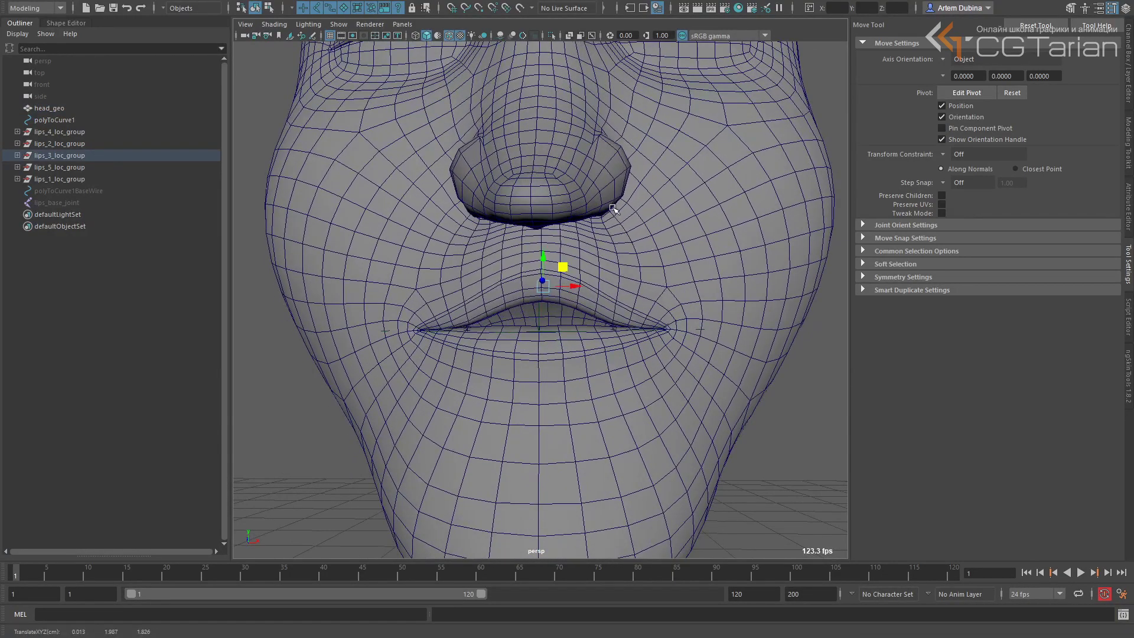
{"action": "left_click_drag", "start_coordinate": [612, 208], "coordinate": [582, 228], "text": "alt"}
{"action": "key", "text": "ctrl+z"}
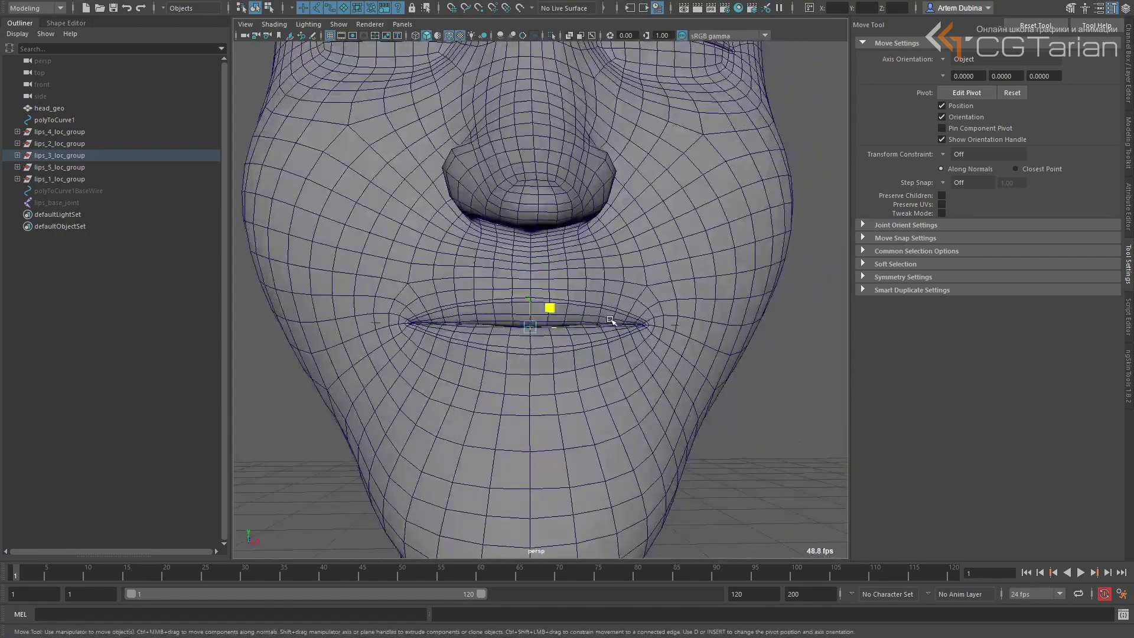
{"action": "middle_click_drag", "start_coordinate": [555, 336], "coordinate": [558, 299]}
{"action": "key", "text": "ctrl+shift+h"}
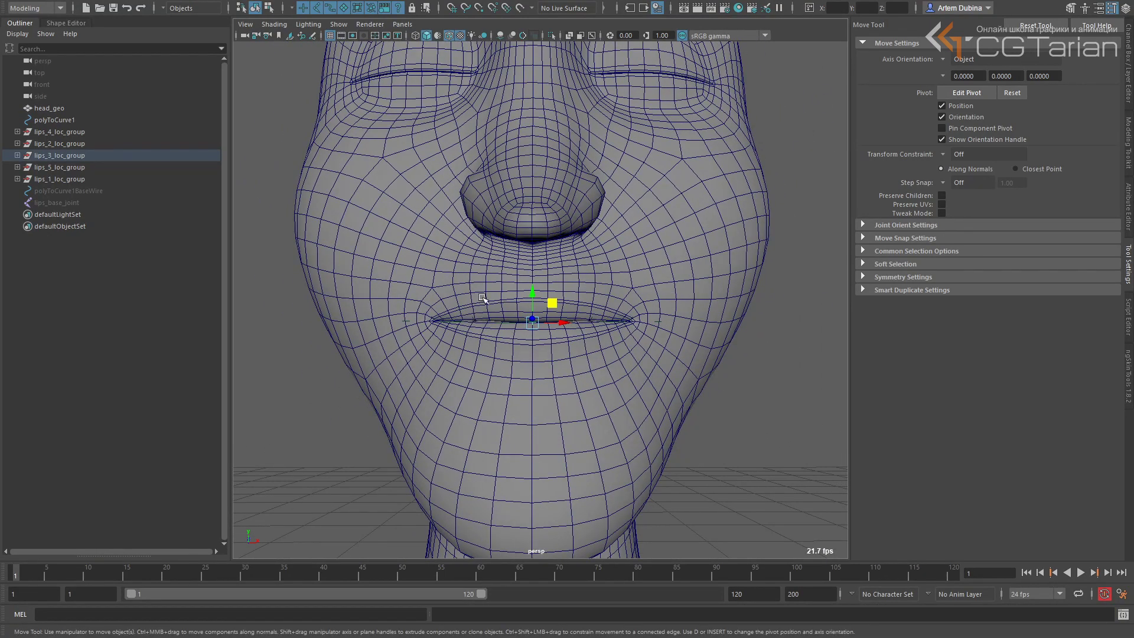
Try lifting lips_3_joint and then the neighbouring lips_4_joint to check the wire's pull on the upper lip
{"action": "scroll", "coordinate": [655, 290], "scroll_direction": "up", "scroll_amount": 2}
{"action": "middle_click_drag", "start_coordinate": [616, 295], "coordinate": [611, 235]}
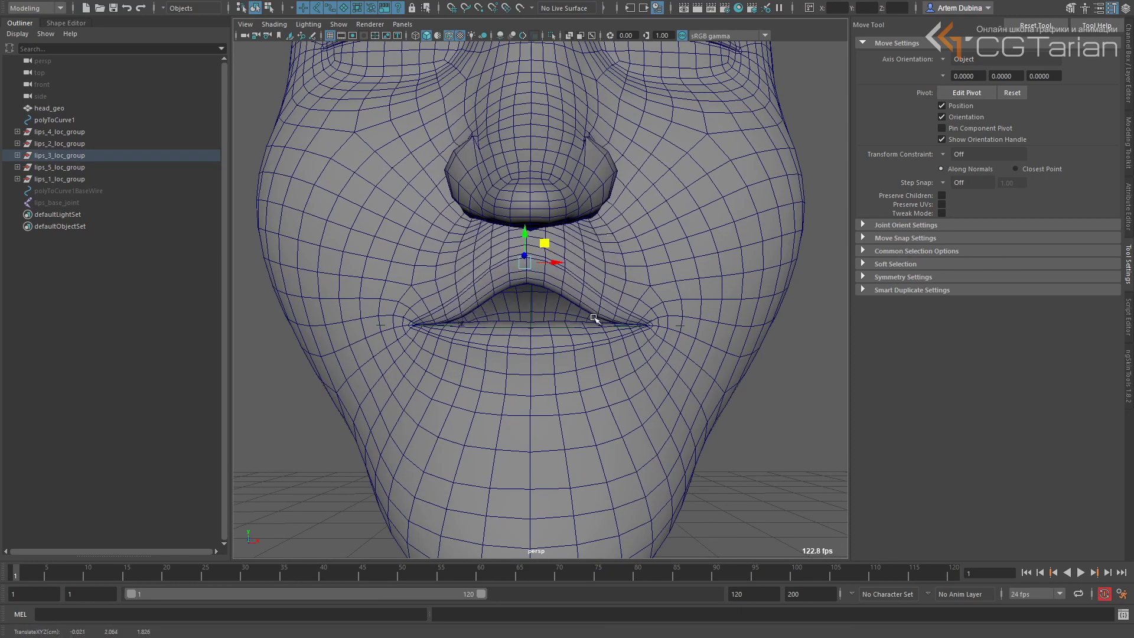
{"action": "key", "text": "alt+1"}
{"action": "left_click", "coordinate": [599, 326]}
{"action": "key", "text": "alt+1"}
{"action": "middle_click_drag", "start_coordinate": [617, 360], "coordinate": [628, 304]}
{"action": "key", "text": "alt+1"}
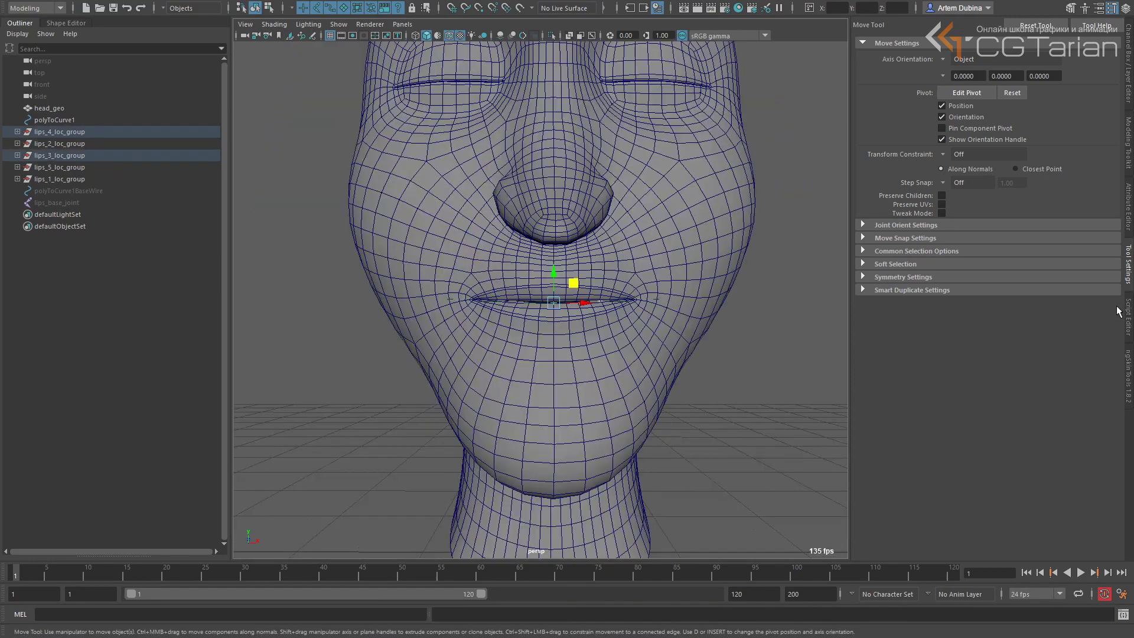
Bring the curveTo_skin.py script back up in the Script Editor beside the close-up of the lips
{"action": "left_click", "coordinate": [1128, 314]}
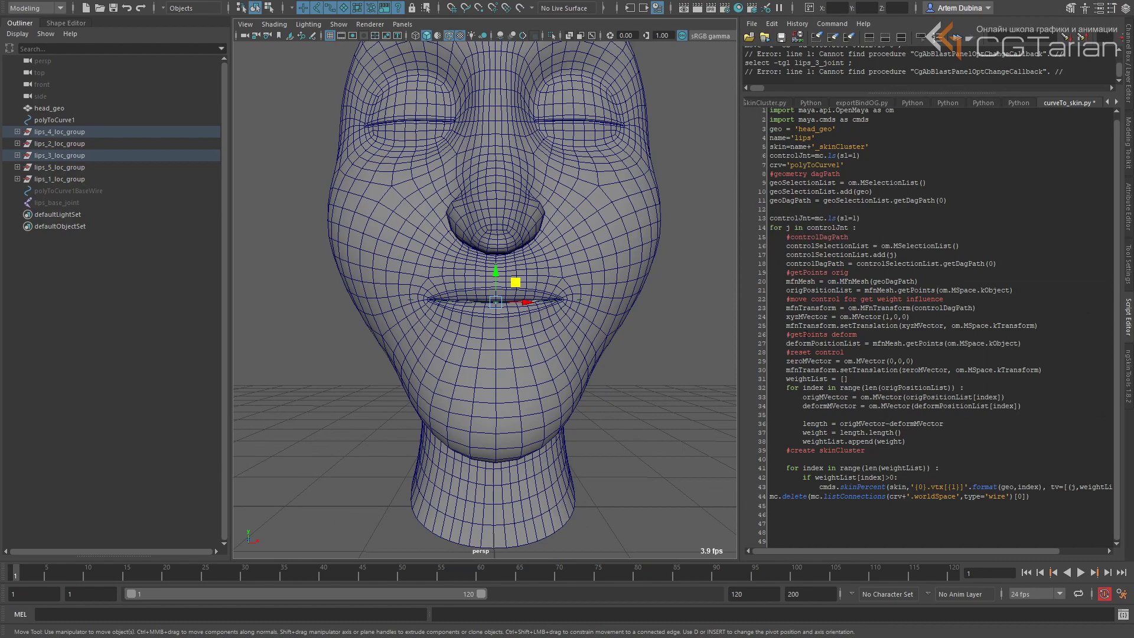
{"action": "scroll", "coordinate": [532, 285], "scroll_direction": "up", "scroll_amount": 5}
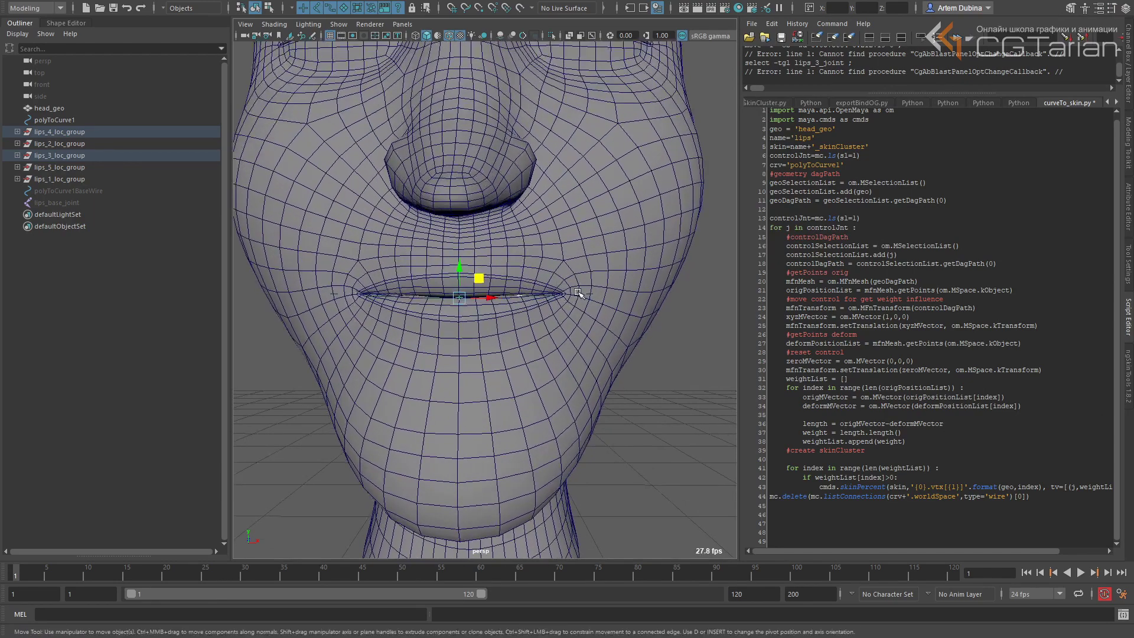
{"action": "left_click_drag", "start_coordinate": [658, 251], "coordinate": [541, 305], "text": "alt"}
{"action": "middle_click_drag", "start_coordinate": [553, 234], "coordinate": [586, 259], "text": "alt"}
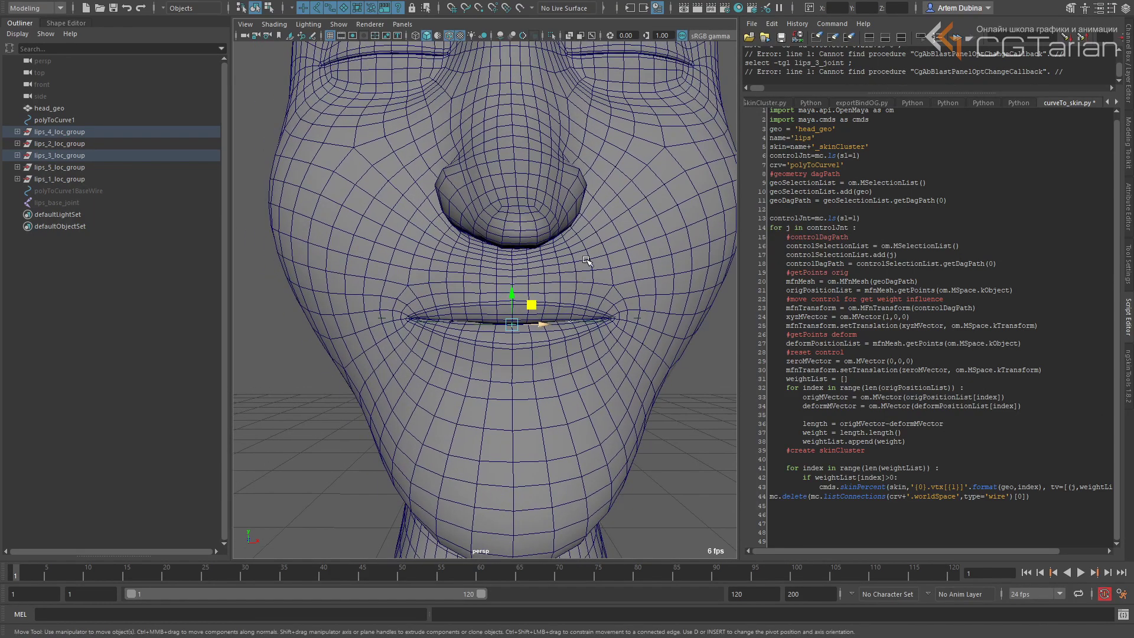
{"action": "left_click_drag", "start_coordinate": [652, 282], "coordinate": [643, 232], "text": "alt"}
{"action": "right_click_drag", "start_coordinate": [644, 232], "coordinate": [664, 332], "text": "alt"}
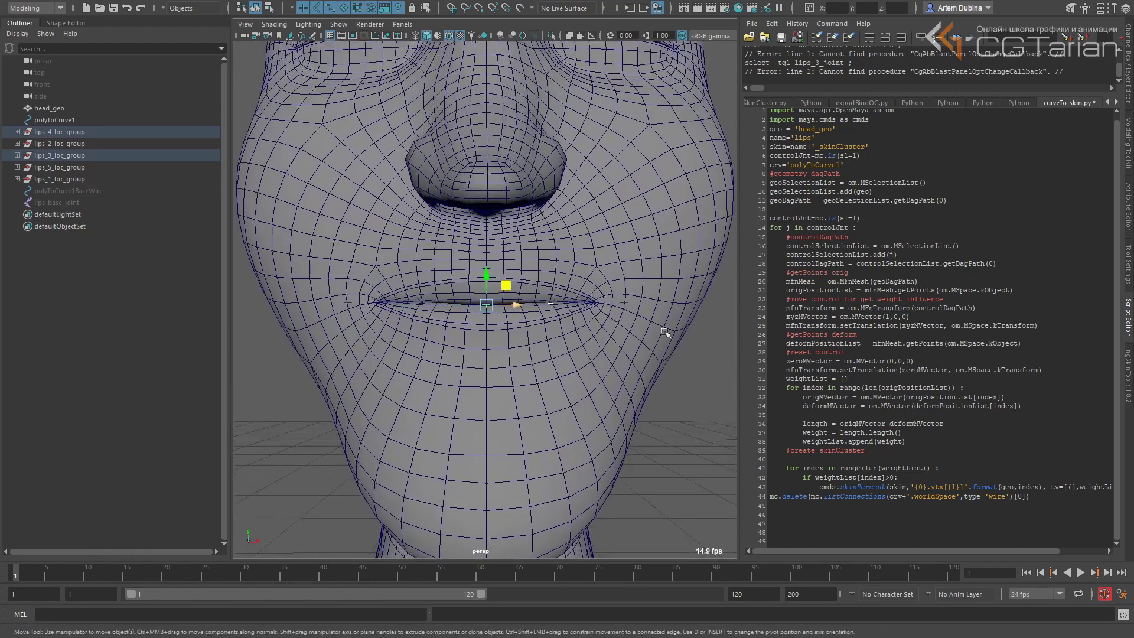
Select lips_2_joint and raise it about 0.073 along Y to show how far the lip vertices travel
{"action": "left_click", "coordinate": [607, 309]}
{"action": "left_click", "coordinate": [485, 295]}
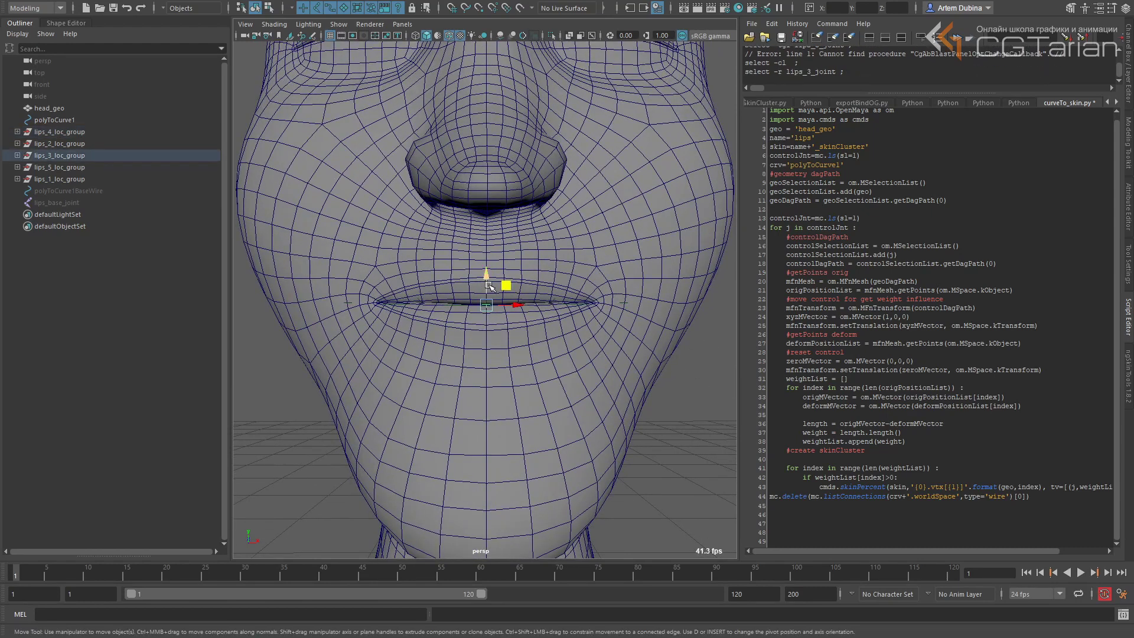
{"action": "left_click", "coordinate": [423, 300]}
{"action": "left_click_drag", "start_coordinate": [423, 278], "coordinate": [418, 261]}
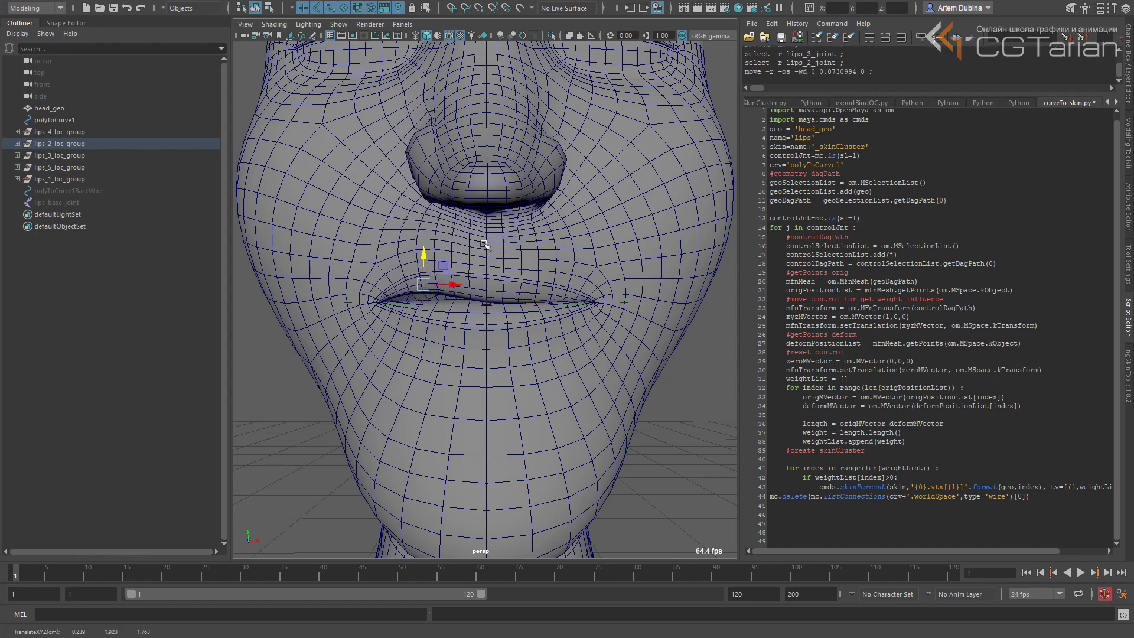
{"action": "right_click_drag", "start_coordinate": [507, 269], "coordinate": [463, 219], "text": "alt"}
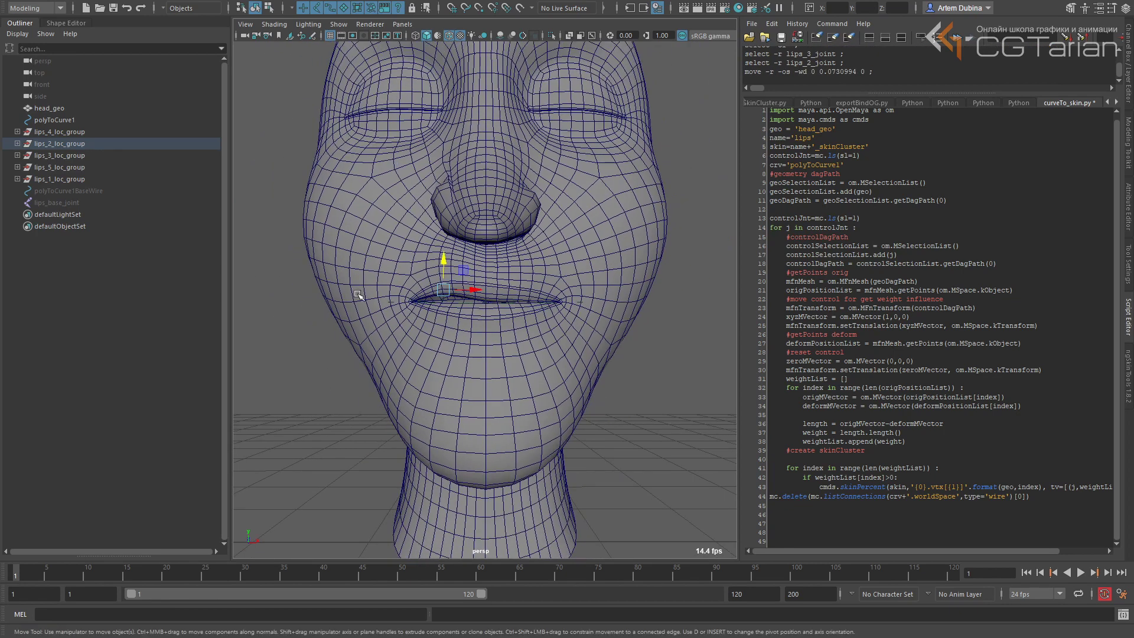
{"action": "scroll", "coordinate": [547, 251], "scroll_direction": "up", "scroll_amount": 2}
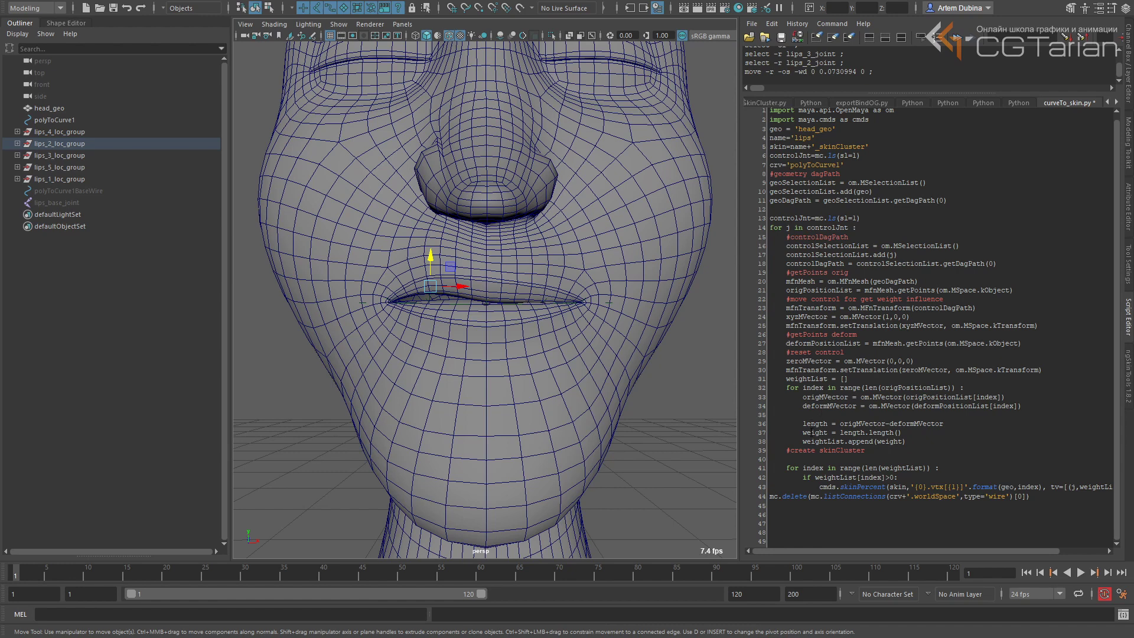
Examine the script's weight calculation, from origMVector-deformMVector and length.length() through to the full skinPercent line
{"action": "left_click_drag", "start_coordinate": [843, 423], "coordinate": [854, 424]}
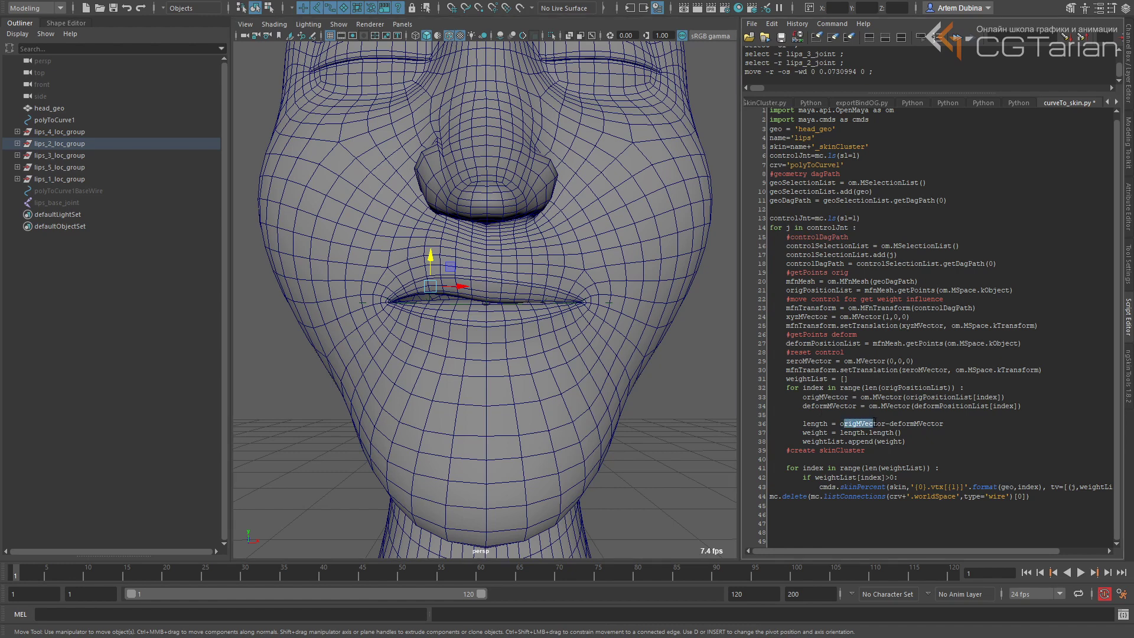
{"action": "double_click", "coordinate": [915, 424]}
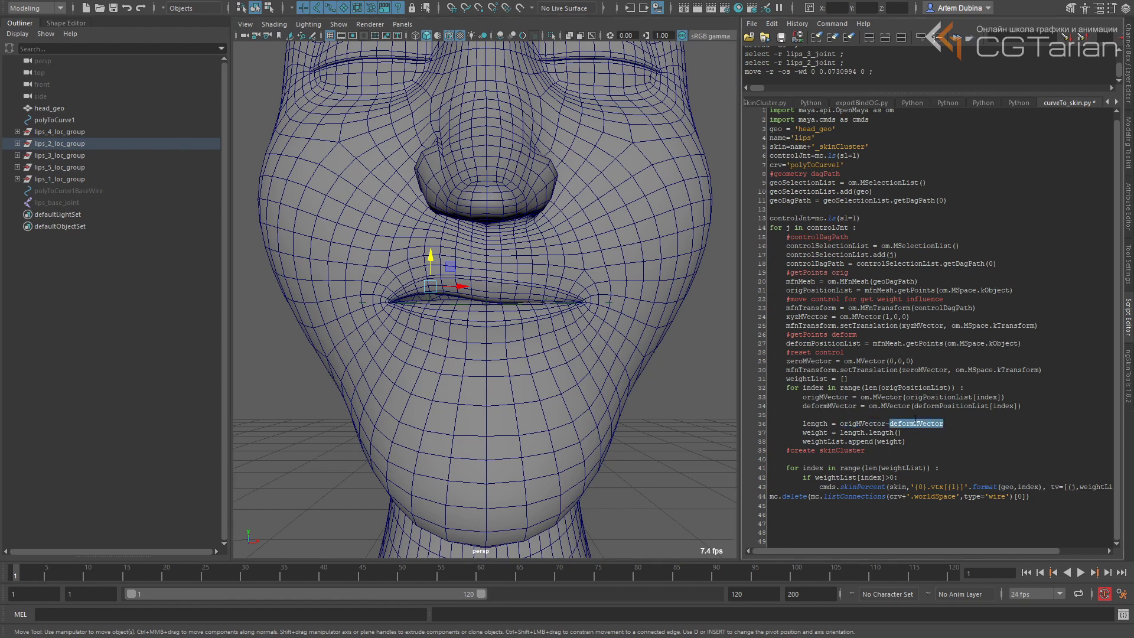
{"action": "left_click_drag", "start_coordinate": [840, 432], "coordinate": [904, 433]}
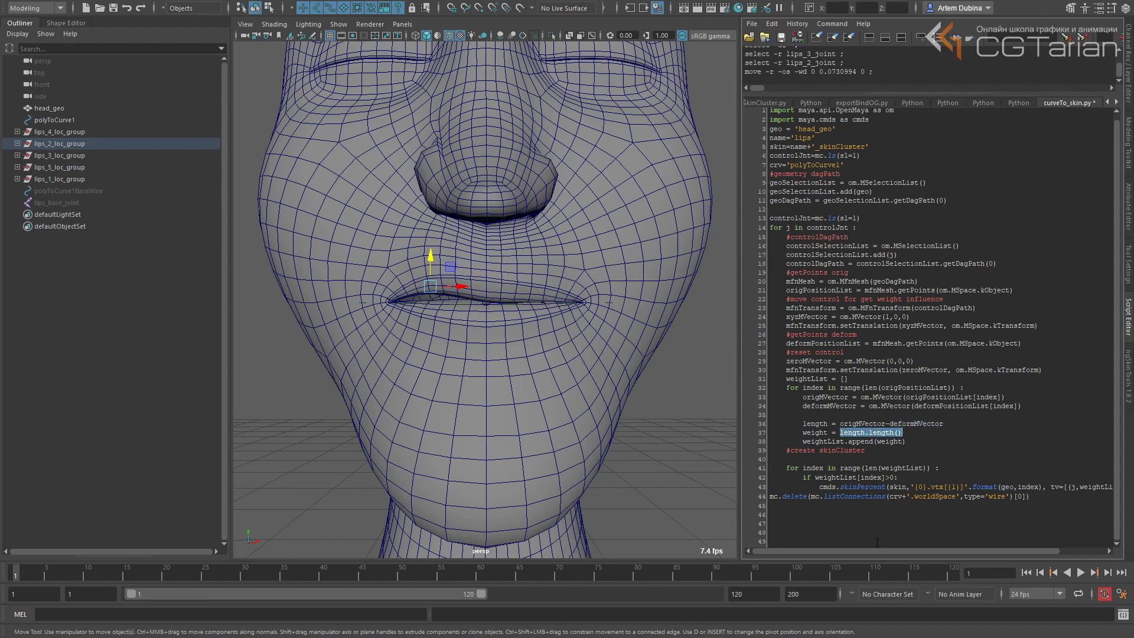
{"action": "left_click_drag", "start_coordinate": [881, 552], "coordinate": [925, 552]}
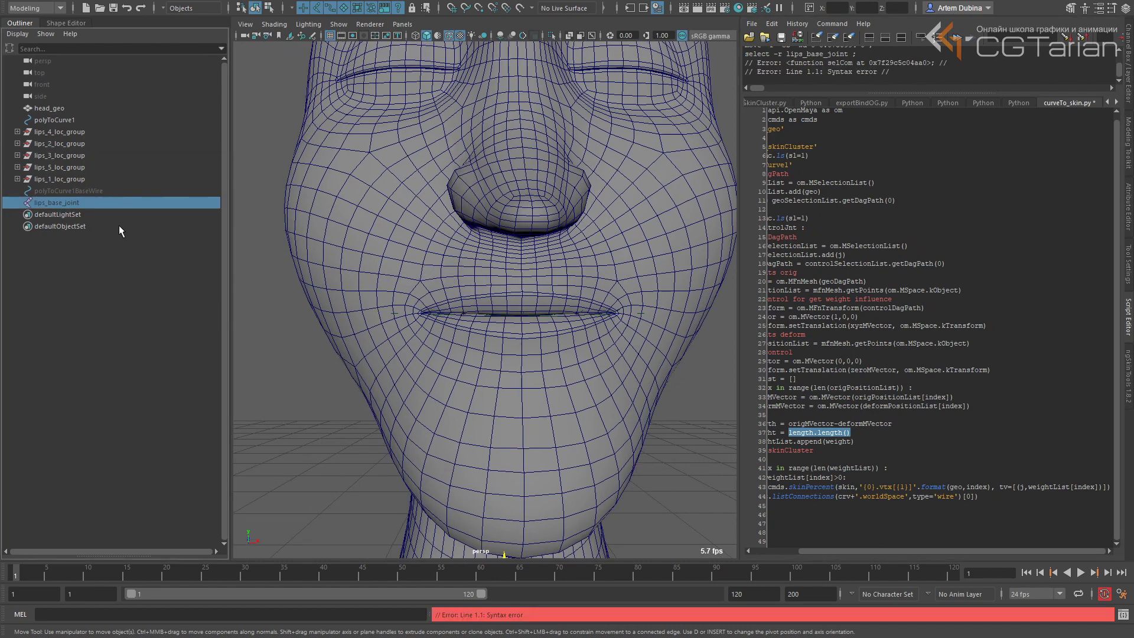
Delete lips_base_joint and add the script block under #create skinCluster that creates name+'_base_joint' and its skin cluster
{"action": "key", "text": "Delete"}
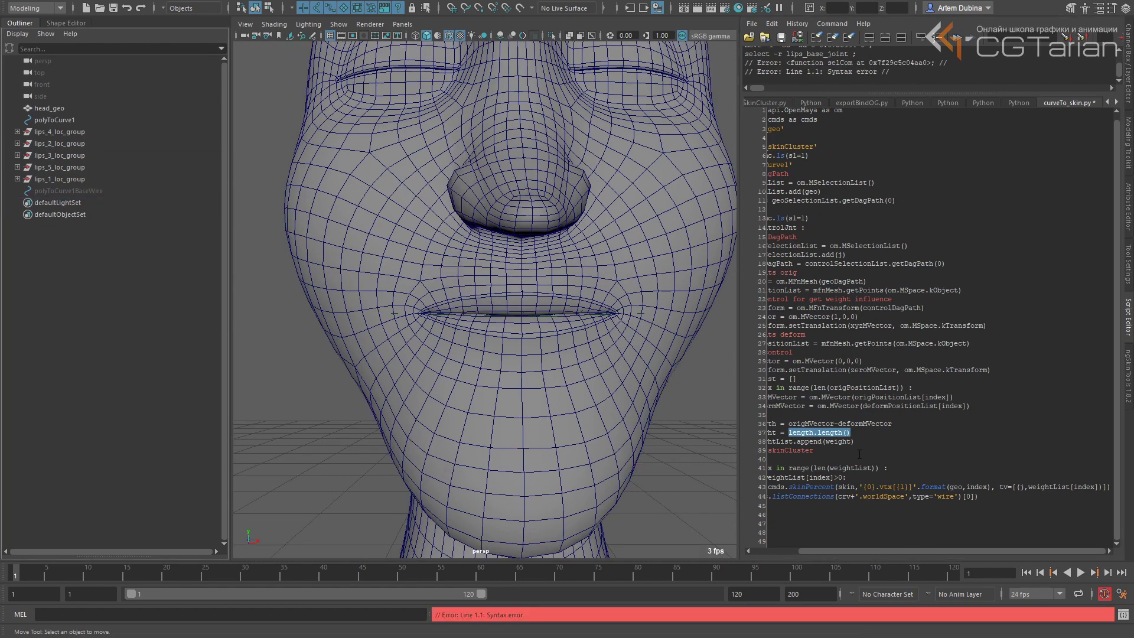
{"action": "left_click_drag", "start_coordinate": [860, 552], "coordinate": [811, 552]}
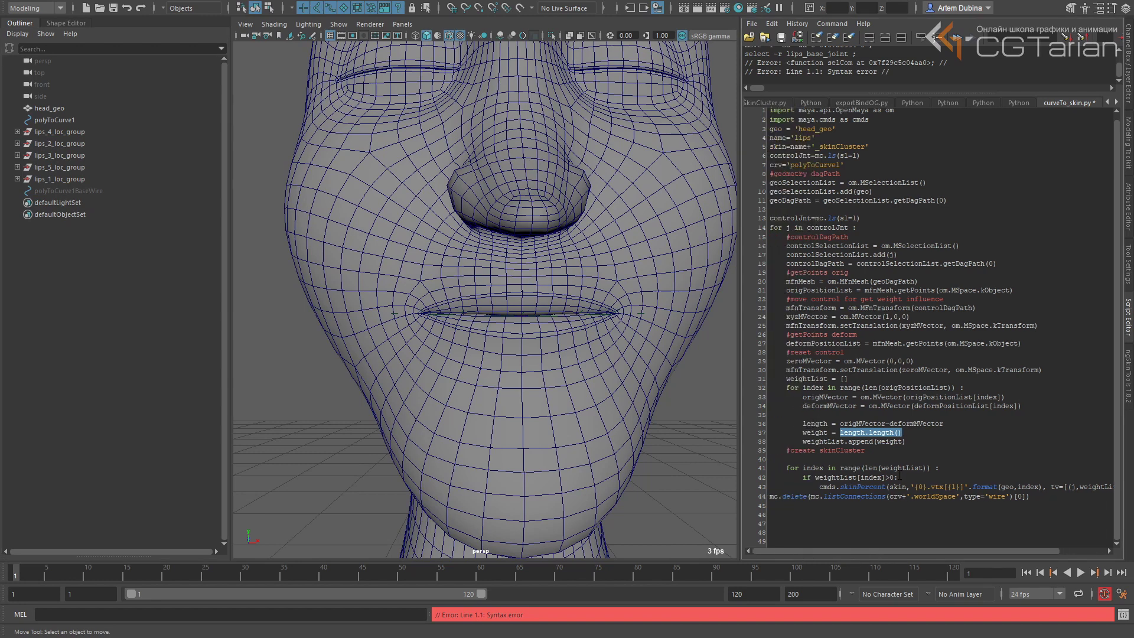
{"action": "left_click", "coordinate": [886, 459]}
{"action": "type", "text": "if mc.objExists(name+'_base_joint')==0:         mc.select(cl=1)         baseJnt=mc.joint(n=name+'_base_joint')         mc.setAttr(baseJnt+'.v',0)         skin=mc.skinCluster(baseJnt,geo,n=skin)[0]         mc.skinCluster(skin,e=1,ug=1,dr=1,ps=0,ns=10,lw=1,wt=0,ai=j)     else:         #mc.skinCluster(skin,e=1,ug=1,dr=1,ps=0,ns=10,lw=1,wt=0,ai=j)"}
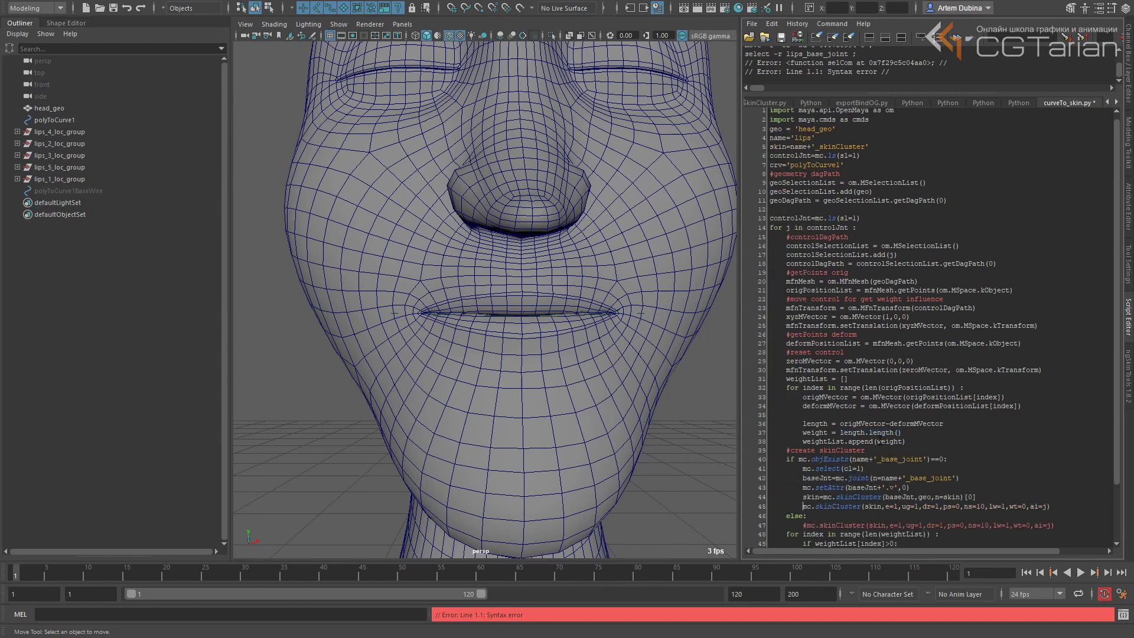
Restore the active mc.skinCluster call in the else branch, complete the skinPercent format argument as geo, and save the script
{"action": "scroll", "coordinate": [889, 466], "scroll_direction": "down", "scroll_amount": 2}
{"action": "key", "text": "ctrl+z"}
{"action": "key", "text": "ctrl+z"}
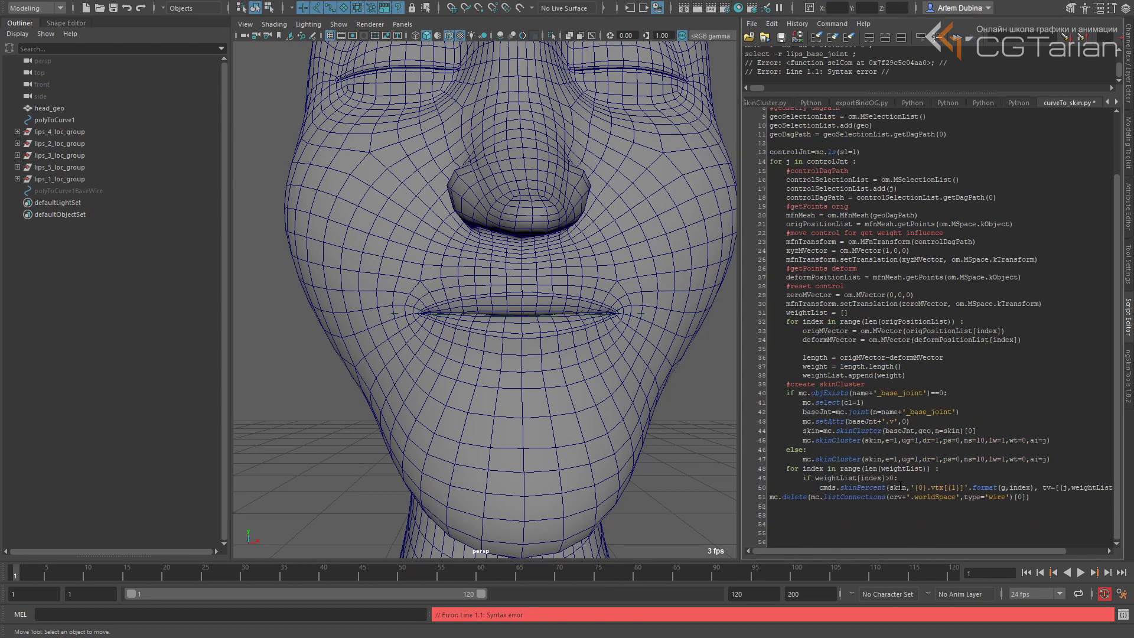
{"action": "type", "text": "eo"}
{"action": "key", "text": "ctrl+s"}
{"action": "scroll", "coordinate": [903, 449], "scroll_direction": "up", "scroll_amount": 3}
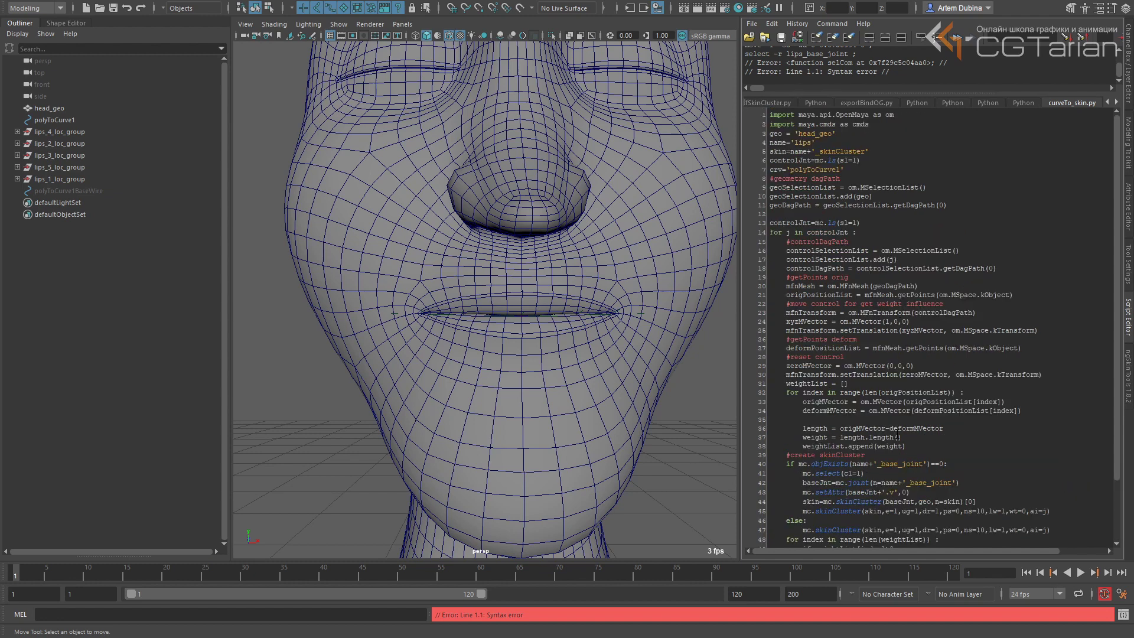
Review the script's variable definitions for name, skin and controlJnt, which takes the current selection
{"action": "left_click_drag", "start_coordinate": [845, 170], "coordinate": [769, 143]}
{"action": "left_click_drag", "start_coordinate": [877, 152], "coordinate": [753, 148]}
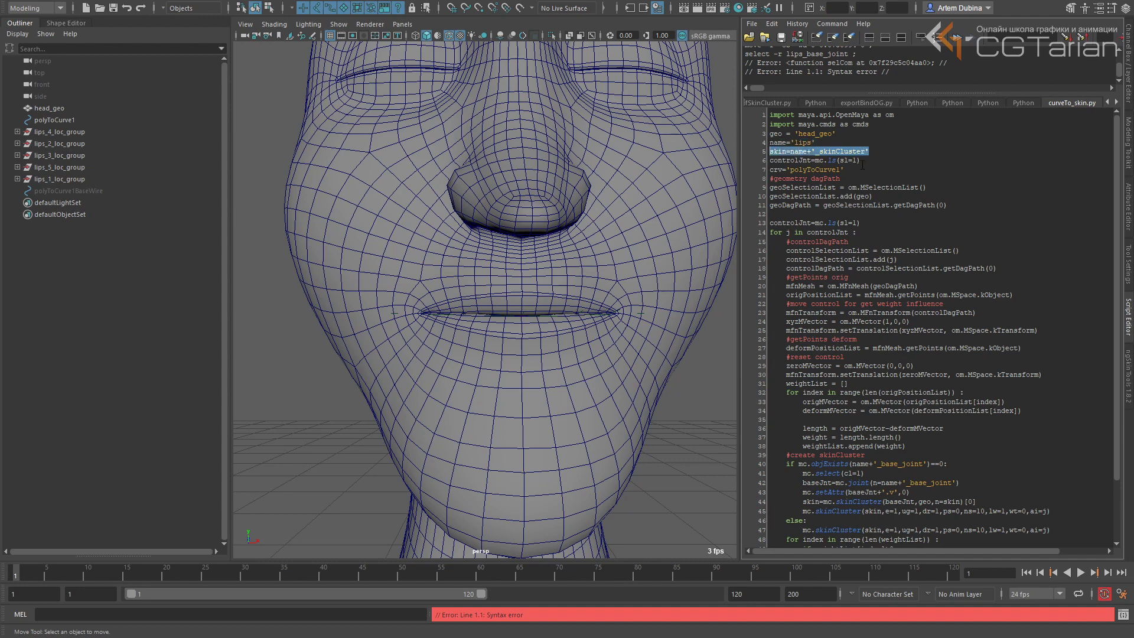
{"action": "left_click_drag", "start_coordinate": [771, 160], "coordinate": [870, 162]}
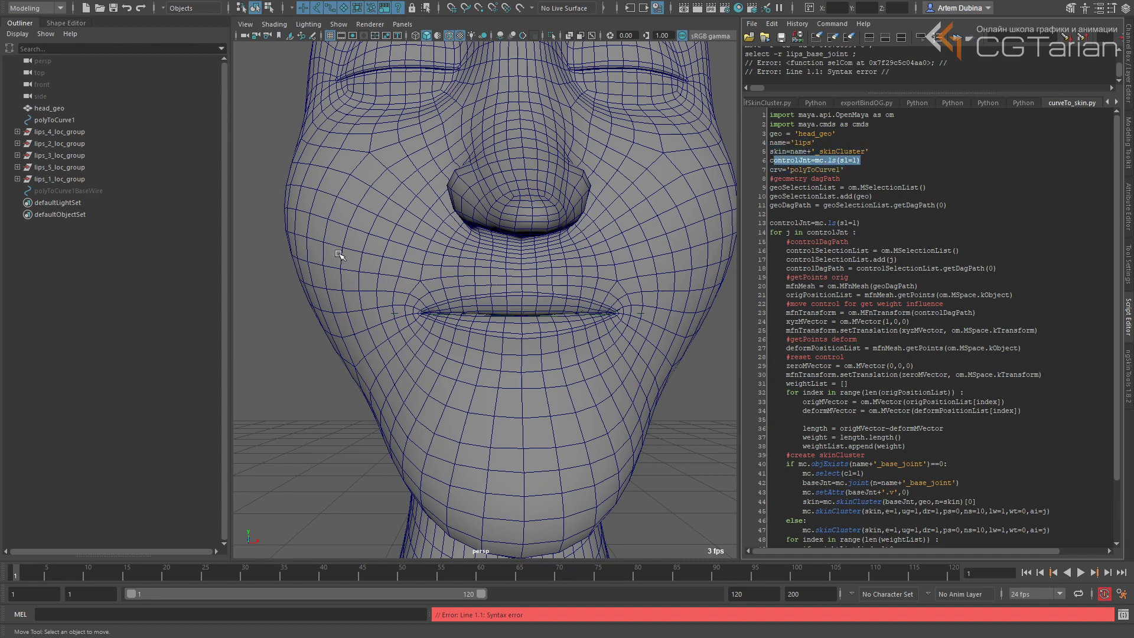
Hide the head mesh in the viewport and select all five lip joints, lips_1_joint to lips_5_joint
{"action": "left_click_drag", "start_coordinate": [338, 254], "coordinate": [602, 437]}
{"action": "key", "text": "ctrl+1"}
{"action": "left_click_drag", "start_coordinate": [372, 225], "coordinate": [713, 395]}
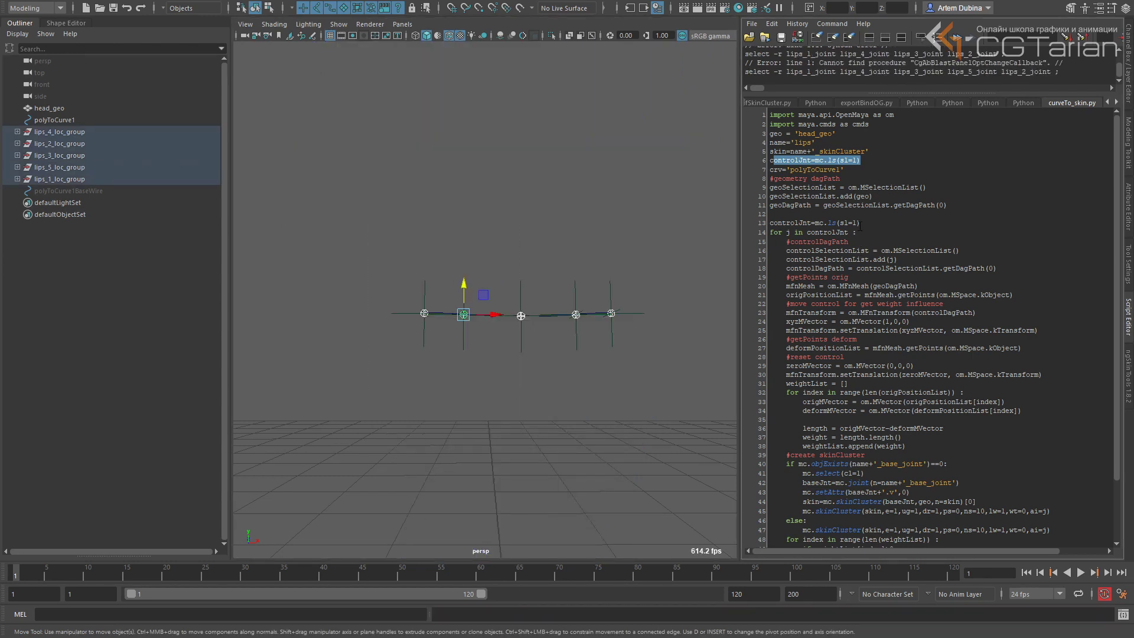
Show the head mesh again and review the script lines that build geoSelectionList and geoDagPath
{"action": "key", "text": "ctrl+1"}
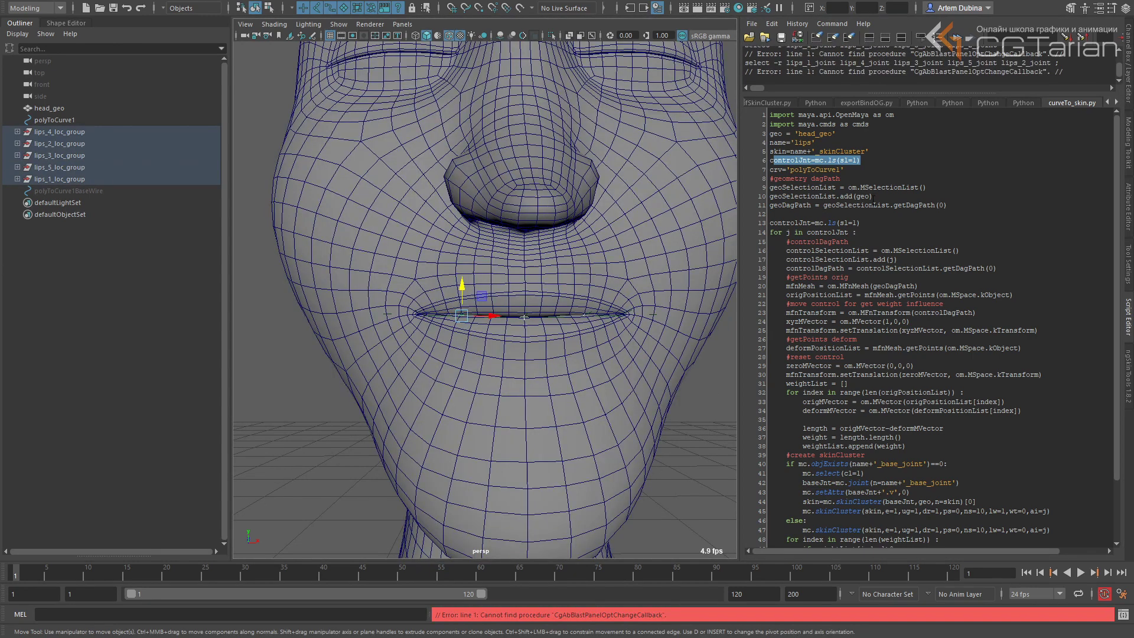
{"action": "left_click_drag", "start_coordinate": [950, 205], "coordinate": [768, 187]}
{"action": "left_click", "coordinate": [932, 205]}
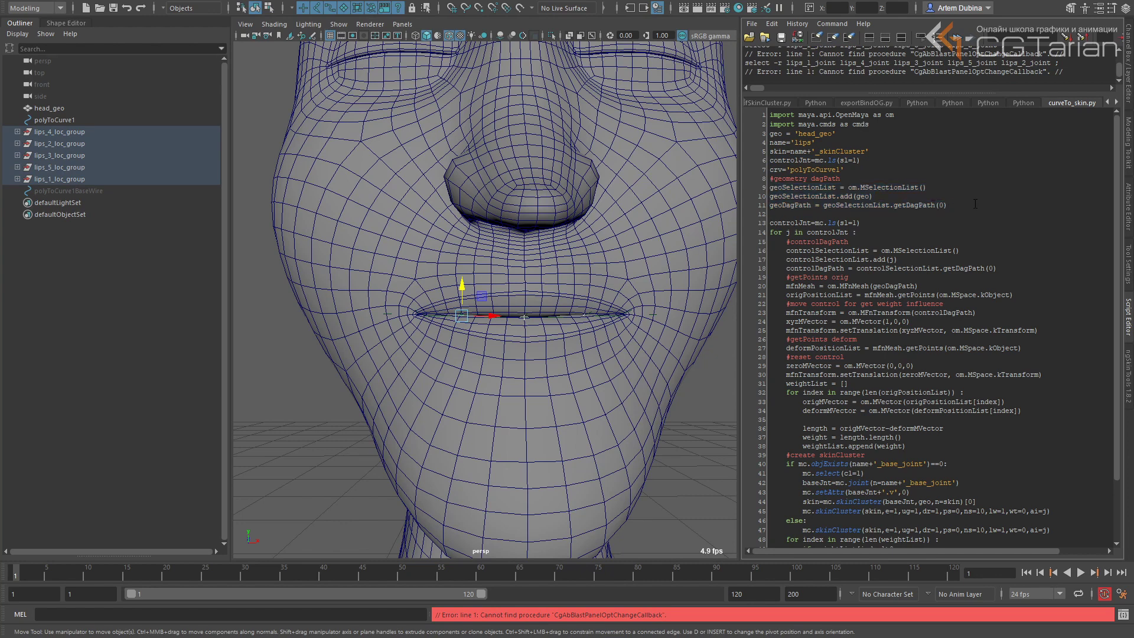
{"action": "left_click_drag", "start_coordinate": [975, 204], "coordinate": [758, 188]}
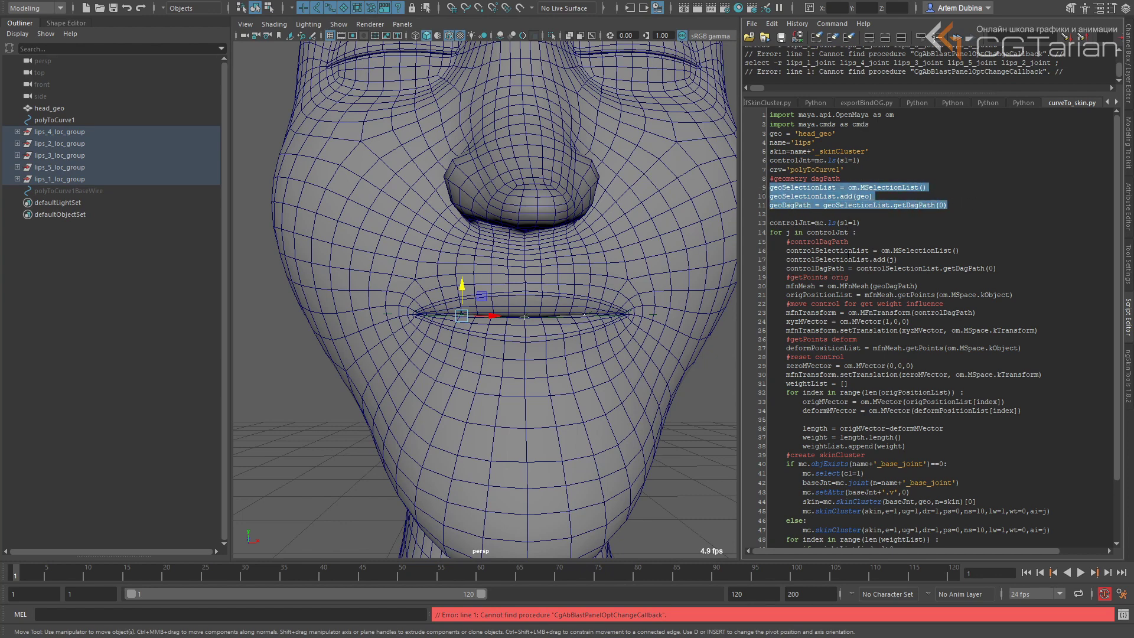
{"action": "left_click", "coordinate": [848, 255]}
{"action": "scroll", "coordinate": [849, 254], "scroll_direction": "down", "scroll_amount": 1}
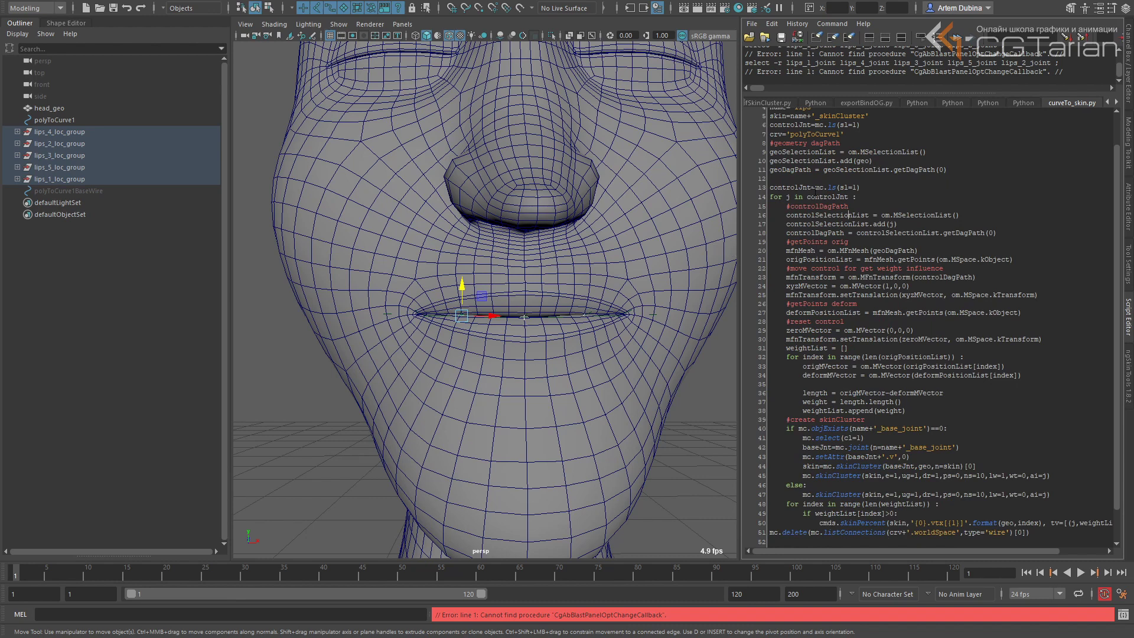
Review the joint loop, from the control dagPath and original and deformed point positions to weight calculation and the skinPercent call
{"action": "left_click_drag", "start_coordinate": [770, 197], "coordinate": [841, 216]}
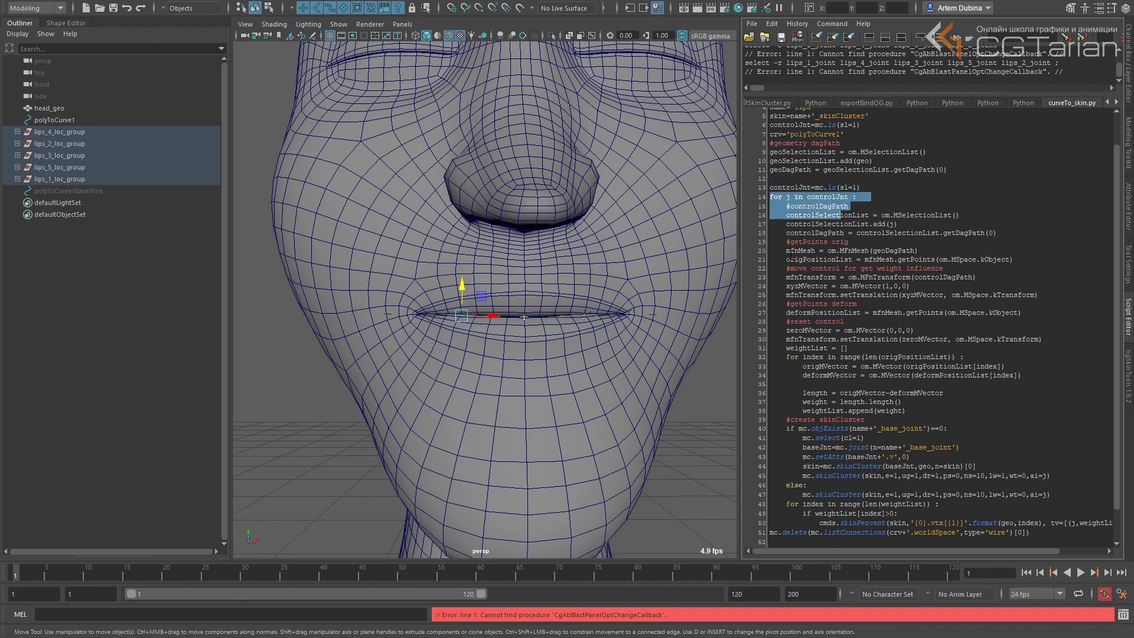
{"action": "left_click_drag", "start_coordinate": [790, 250], "coordinate": [866, 243]}
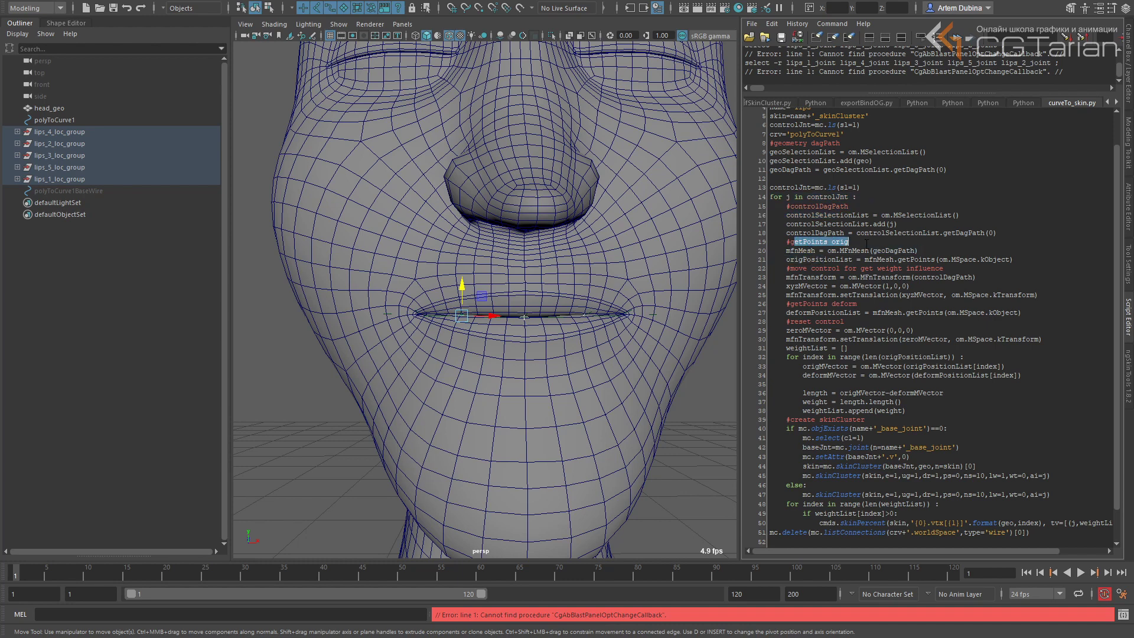
{"action": "left_click", "coordinate": [792, 268]}
{"action": "left_click_drag", "start_coordinate": [813, 295], "coordinate": [987, 294]}
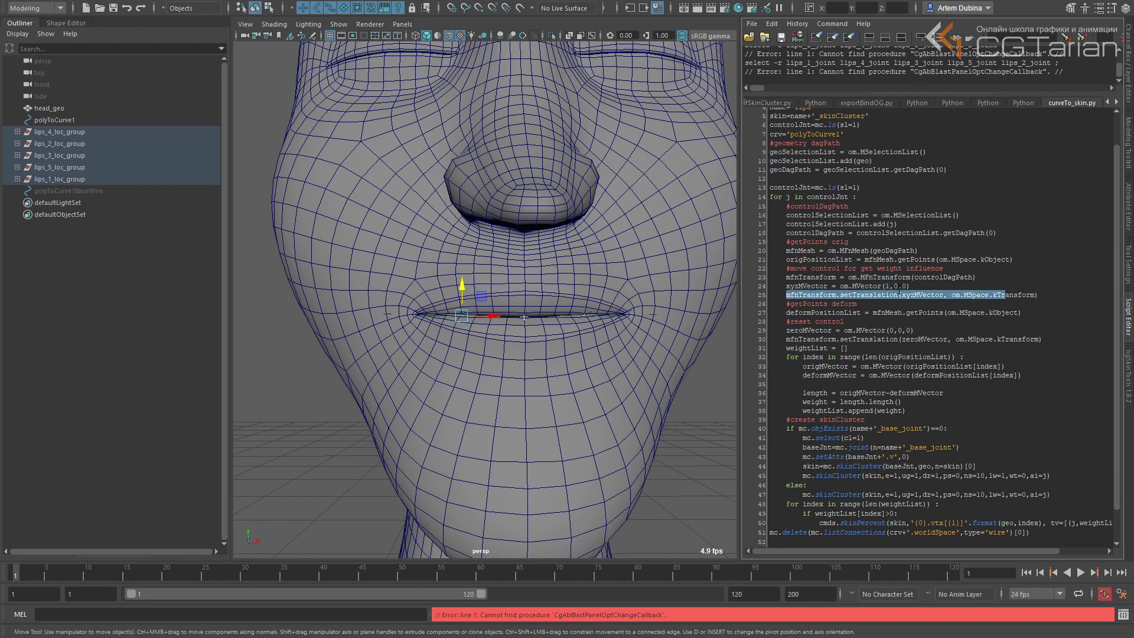
{"action": "left_click_drag", "start_coordinate": [790, 312], "coordinate": [1012, 314]}
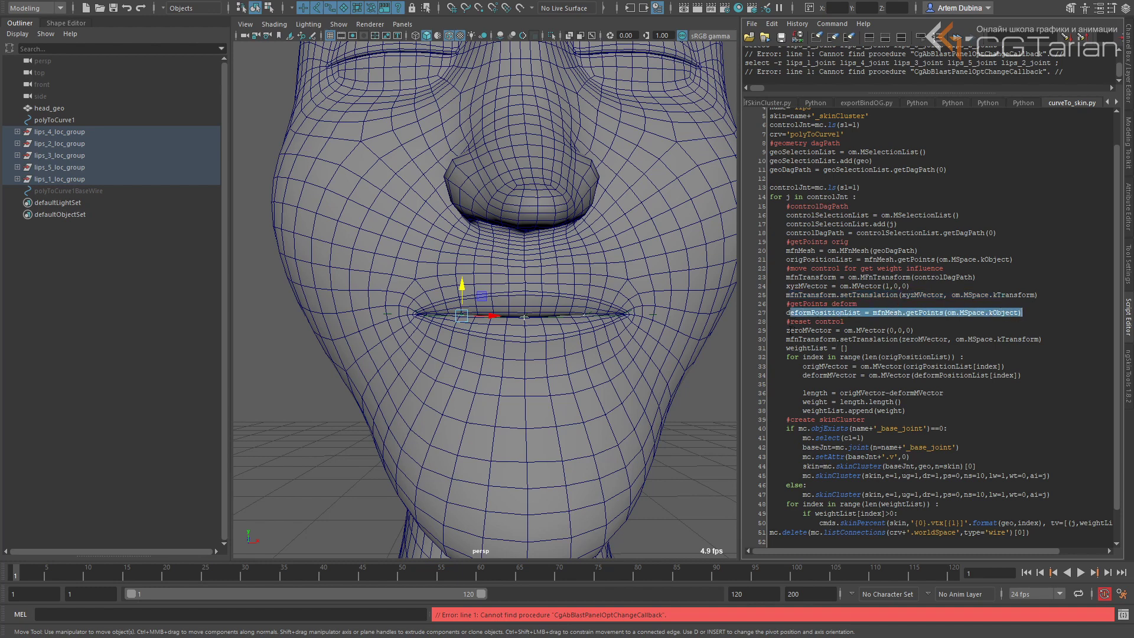
{"action": "left_click_drag", "start_coordinate": [786, 330], "coordinate": [1030, 339]}
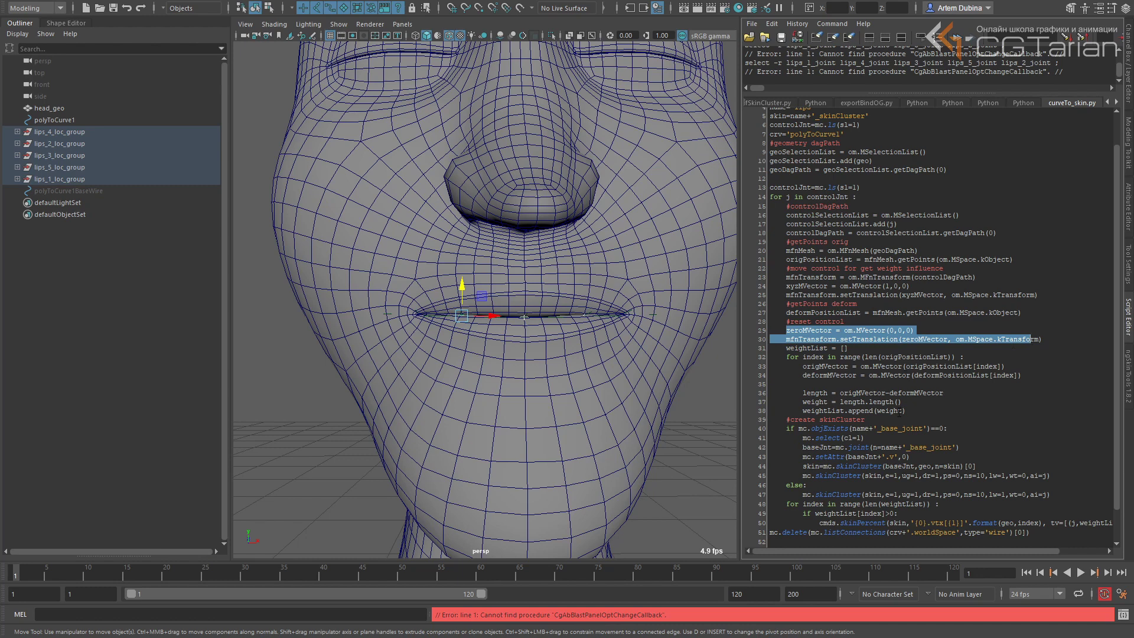
{"action": "left_click_drag", "start_coordinate": [840, 393], "coordinate": [925, 393]}
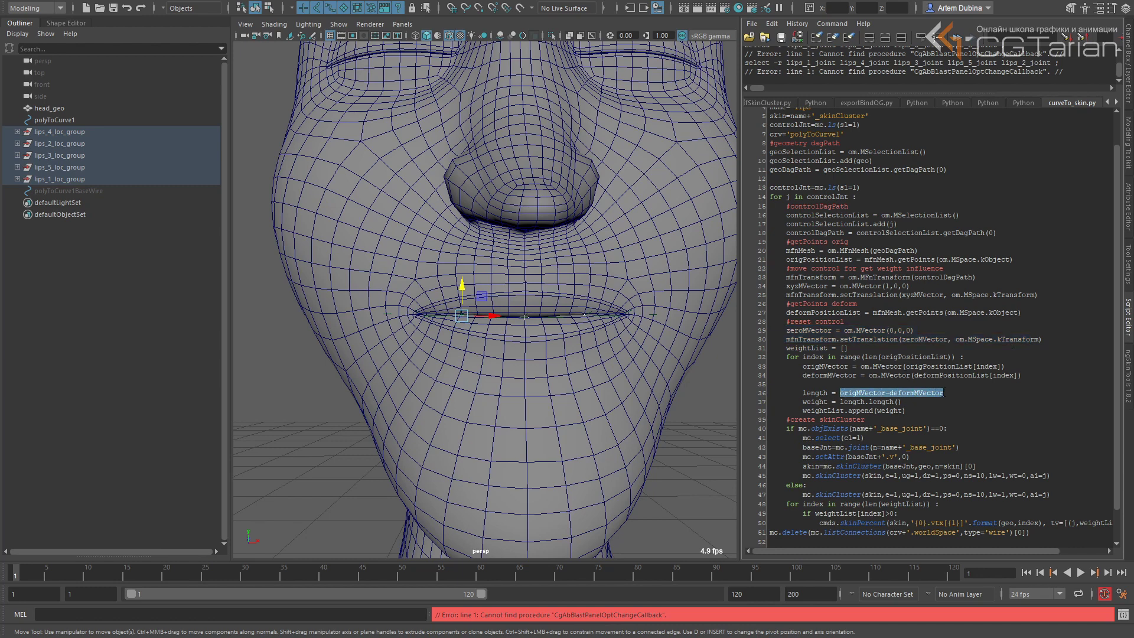
{"action": "scroll", "coordinate": [877, 440], "scroll_direction": "down", "scroll_amount": 2}
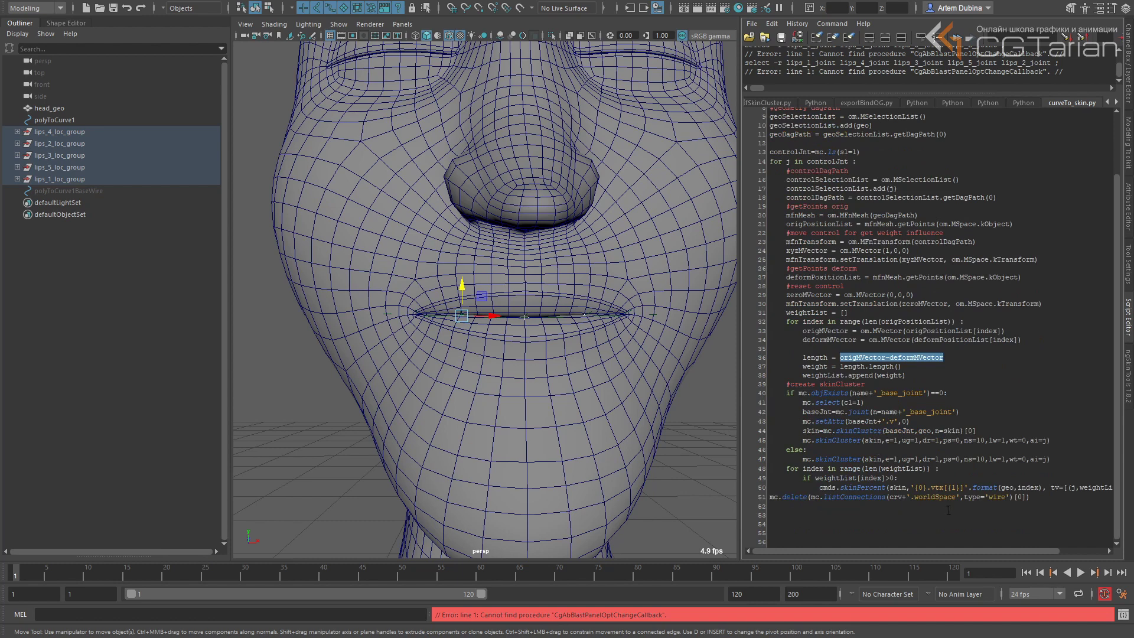
{"action": "left_click_drag", "start_coordinate": [841, 488], "coordinate": [1075, 488]}
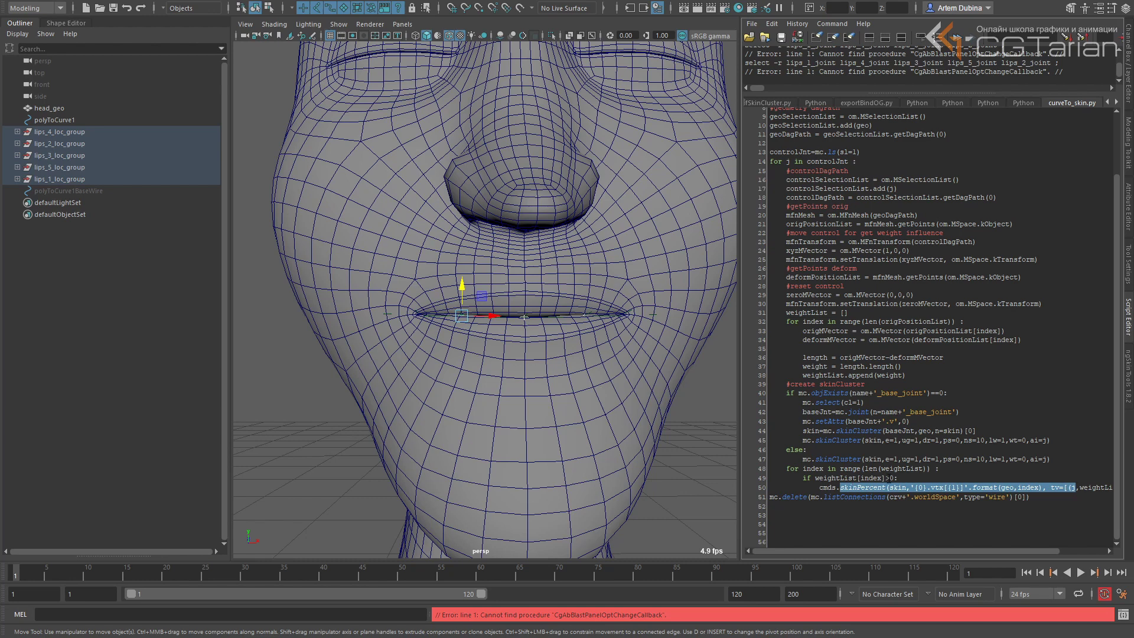
{"action": "left_click", "coordinate": [887, 477]}
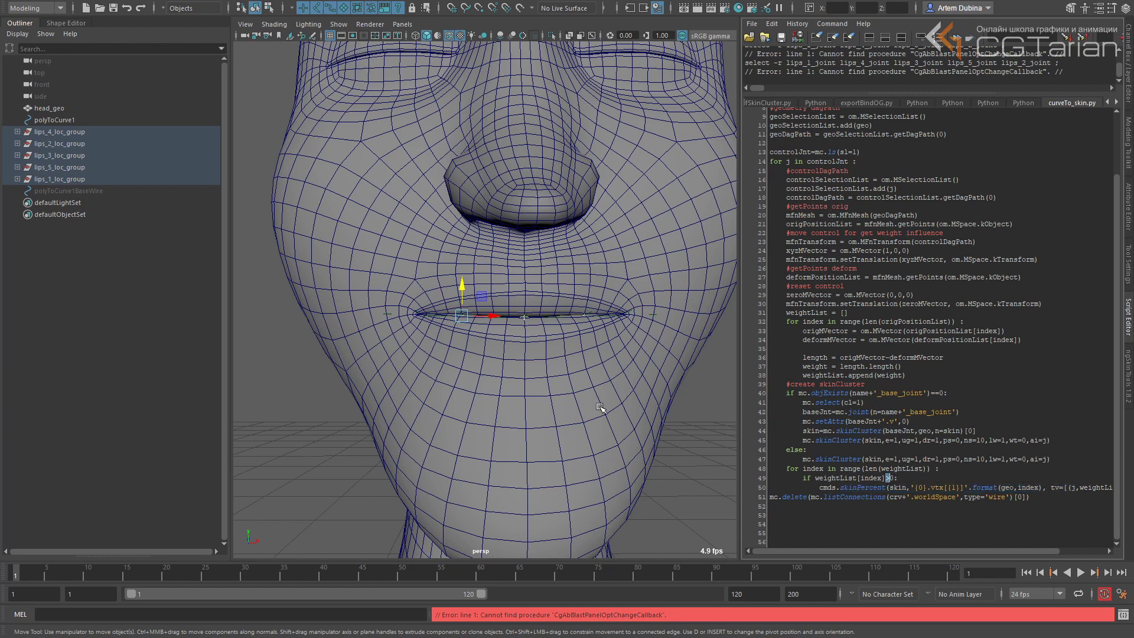
Run the entire curveTo_skin.py script with the five lip joints selected
{"action": "scroll", "coordinate": [566, 424], "scroll_direction": "down", "scroll_amount": 3}
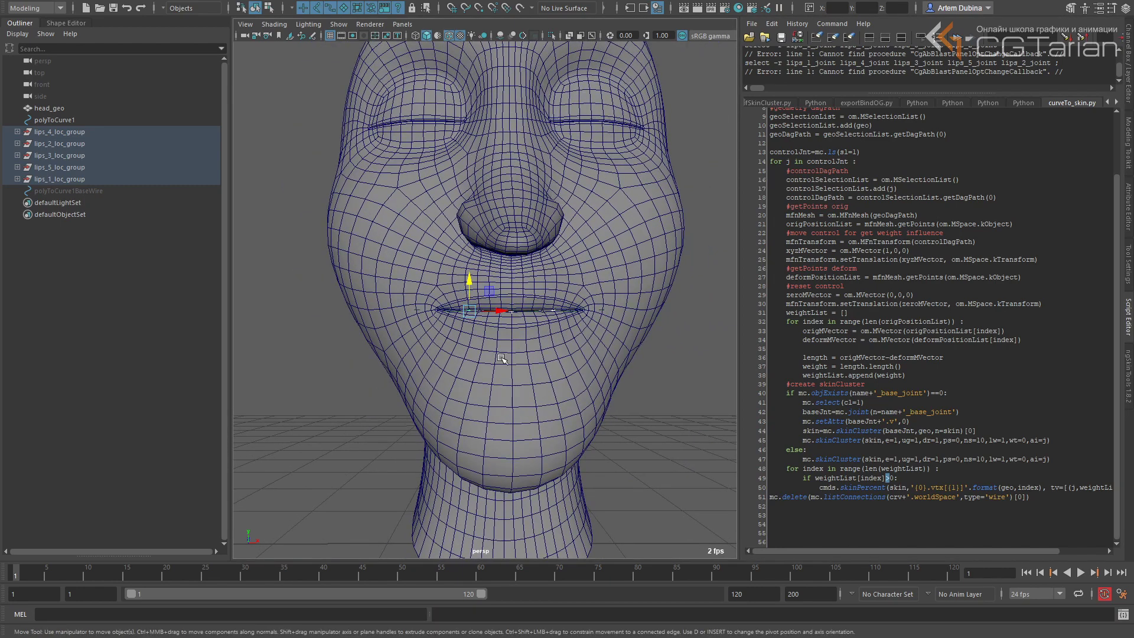
{"action": "left_click_drag", "start_coordinate": [395, 236], "coordinate": [681, 422]}
{"action": "left_click_drag", "start_coordinate": [597, 379], "coordinate": [588, 381], "text": "alt"}
{"action": "left_click", "coordinate": [897, 529]}
{"action": "key", "text": "ctrl+a"}
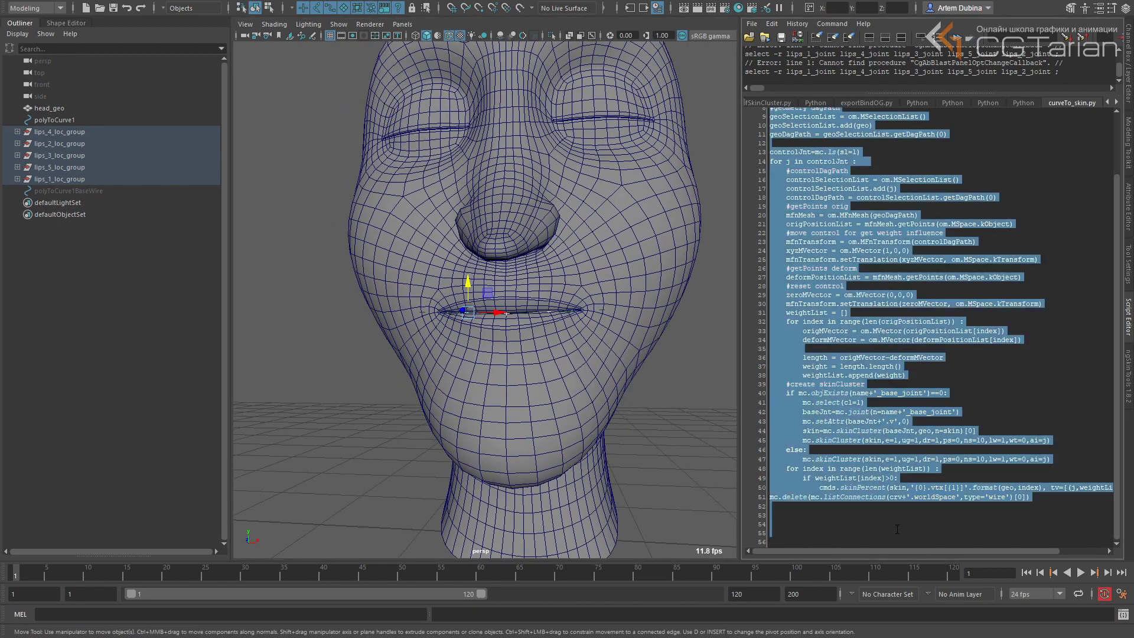
{"action": "key", "text": "ctrl+Return"}
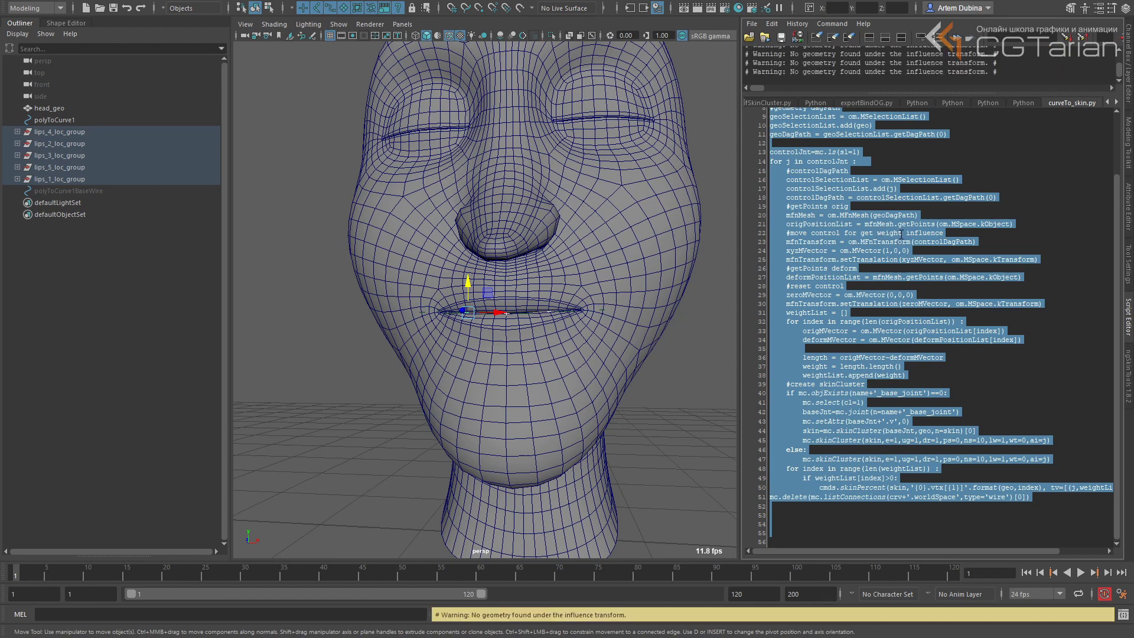
Select head_geo and check its input history for lips_skinCluster
{"action": "scroll", "coordinate": [905, 245], "scroll_direction": "up", "scroll_amount": 3}
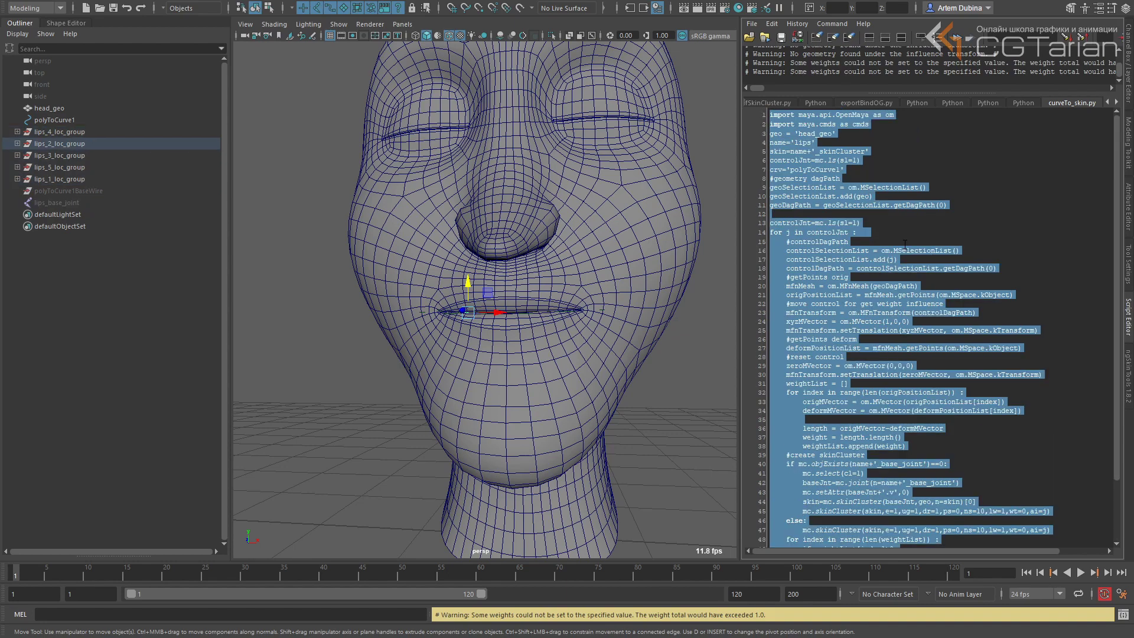
{"action": "scroll", "coordinate": [601, 356], "scroll_direction": "up", "scroll_amount": 2}
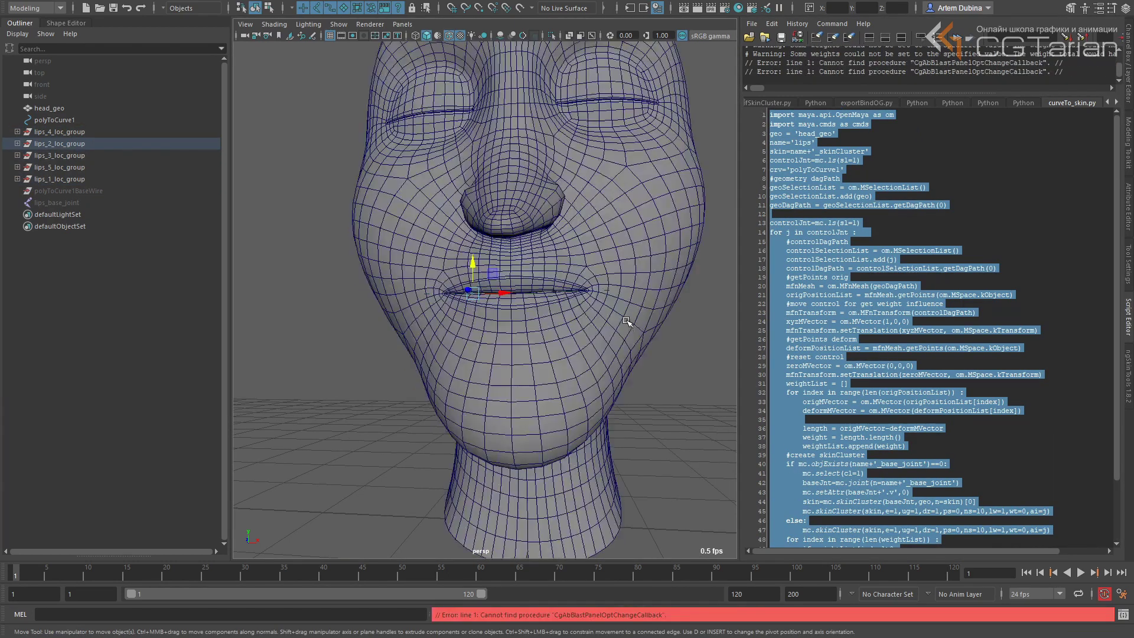
{"action": "scroll", "coordinate": [632, 319], "scroll_direction": "up", "scroll_amount": 2}
{"action": "left_click", "coordinate": [657, 298]}
{"action": "key", "text": "ctrl+a"}
{"action": "key", "text": "ctrl+a"}
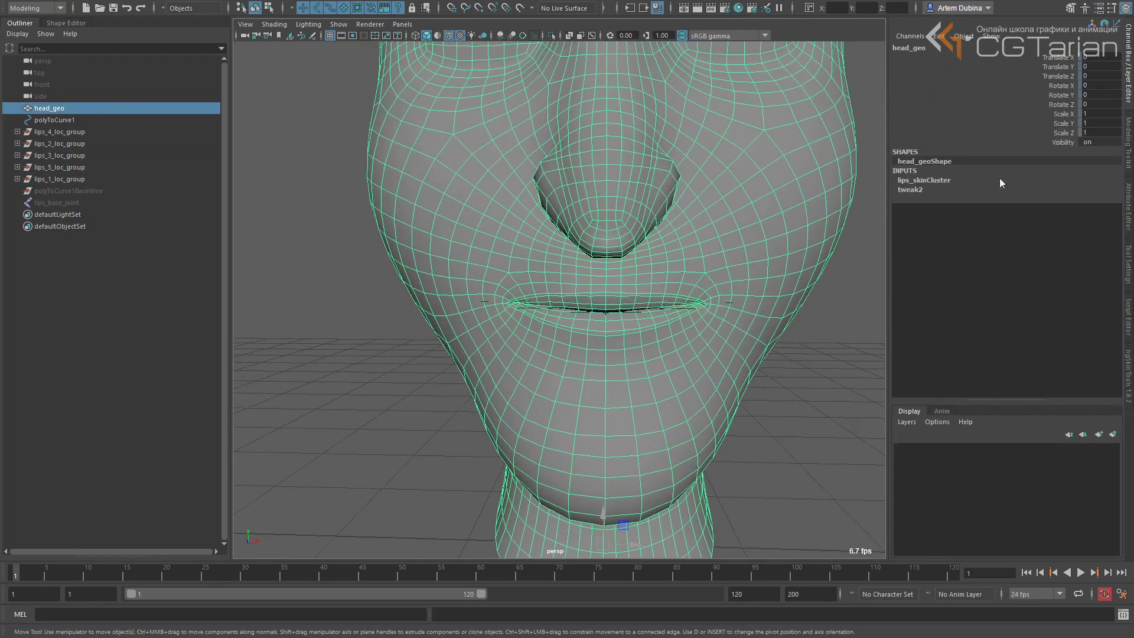
{"action": "left_click", "coordinate": [949, 182]}
Test the deformation by moving lips_3_joint upward, and undo the moves
{"action": "left_click_drag", "start_coordinate": [640, 278], "coordinate": [643, 324], "text": "alt"}
{"action": "key", "text": "alt+1"}
{"action": "key", "text": "alt+1"}
{"action": "middle_click_drag", "start_coordinate": [643, 324], "coordinate": [648, 282]}
{"action": "right_click_drag", "start_coordinate": [648, 282], "coordinate": [622, 286], "text": "alt"}
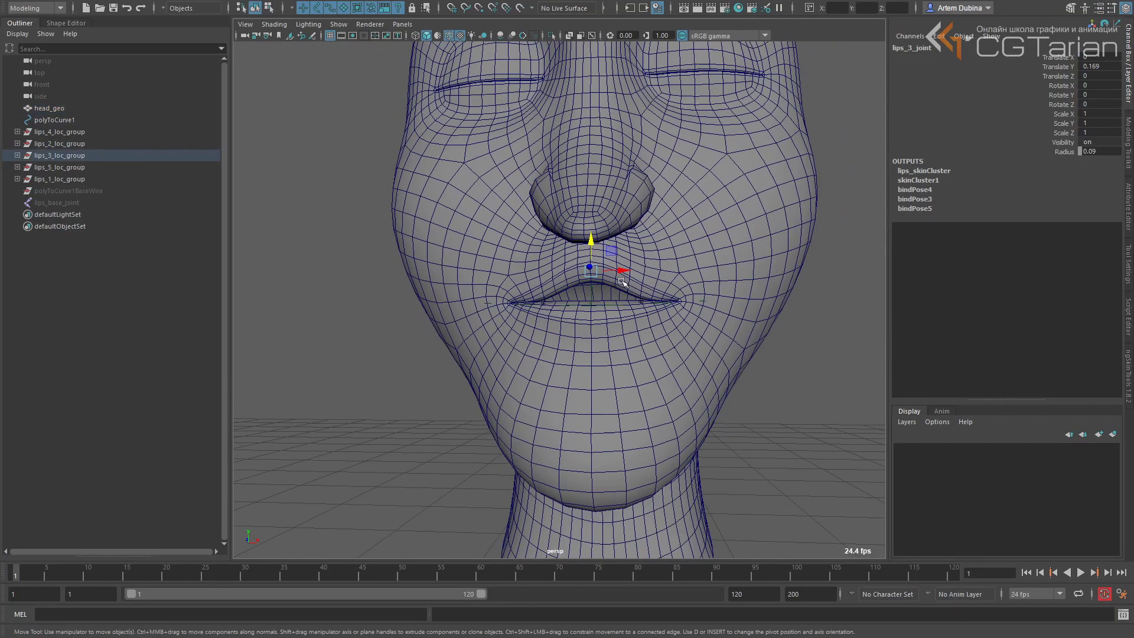
{"action": "left_click_drag", "start_coordinate": [623, 287], "coordinate": [626, 299], "text": "alt"}
{"action": "key", "text": "ctrl+z"}
{"action": "middle_click_drag", "start_coordinate": [628, 321], "coordinate": [632, 297]}
{"action": "right_click_drag", "start_coordinate": [631, 297], "coordinate": [689, 289], "text": "alt"}
{"action": "key", "text": "ctrl+z"}
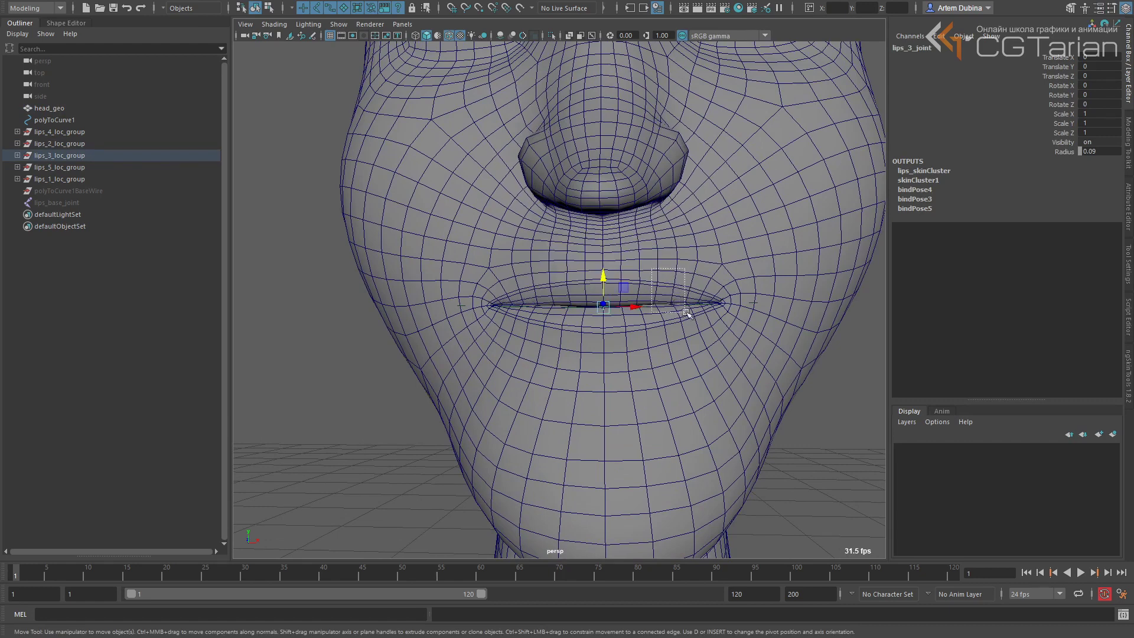
Test the upper-lip joint between the centre joint and the mouth corner opposite lips_2_joint by moving it upward, and undo the move
{"action": "left_click", "coordinate": [670, 305]}
{"action": "middle_click_drag", "start_coordinate": [696, 341], "coordinate": [697, 286]}
{"action": "right_click_drag", "start_coordinate": [697, 286], "coordinate": [646, 302], "text": "alt"}
{"action": "key", "text": "ctrl+z"}
Test lips_2_joint by moving it upward and outward, inspect the nose and lip deformation, and undo the moves
{"action": "left_click", "coordinate": [540, 302]}
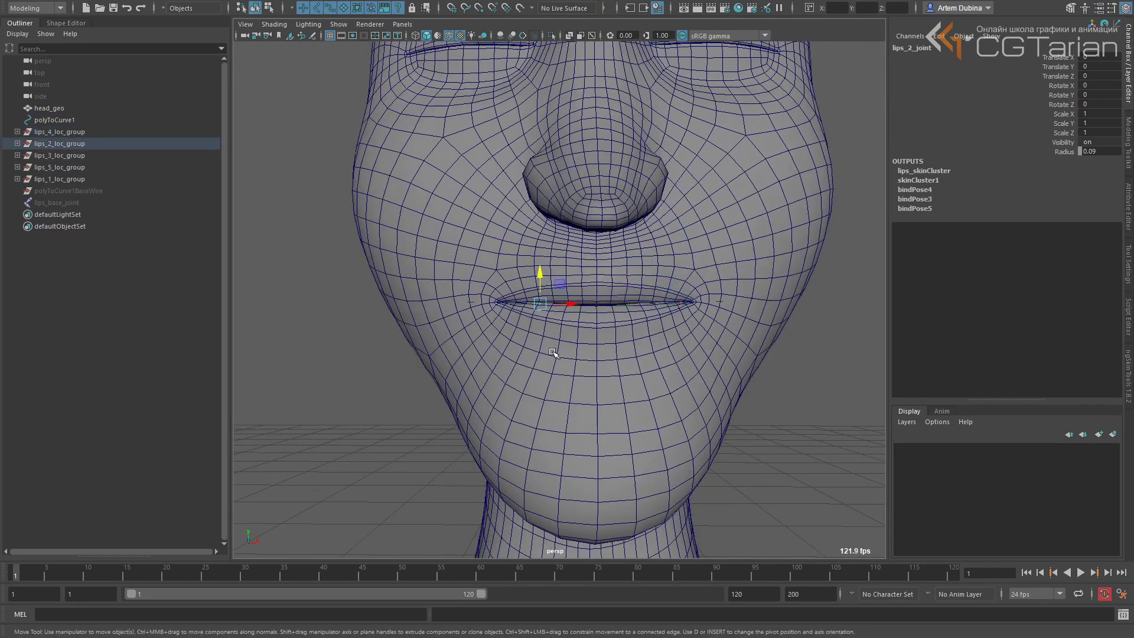
{"action": "middle_click_drag", "start_coordinate": [554, 349], "coordinate": [541, 297]}
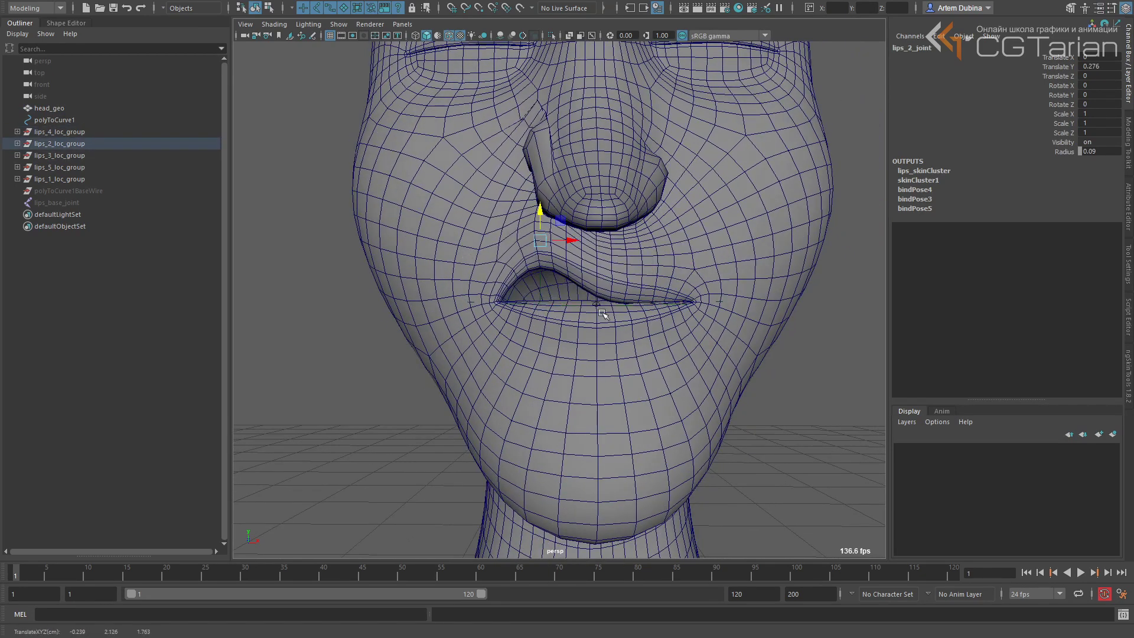
{"action": "mouse_move", "coordinate": [679, 269]}
{"action": "right_mouse_down", "text": "alt"}
{"action": "mouse_move", "coordinate": [648, 278]}
{"action": "mouse_move", "coordinate": [671, 273]}
{"action": "right_mouse_up", "text": "alt"}
{"action": "left_click_drag", "start_coordinate": [553, 301], "coordinate": [501, 250]}
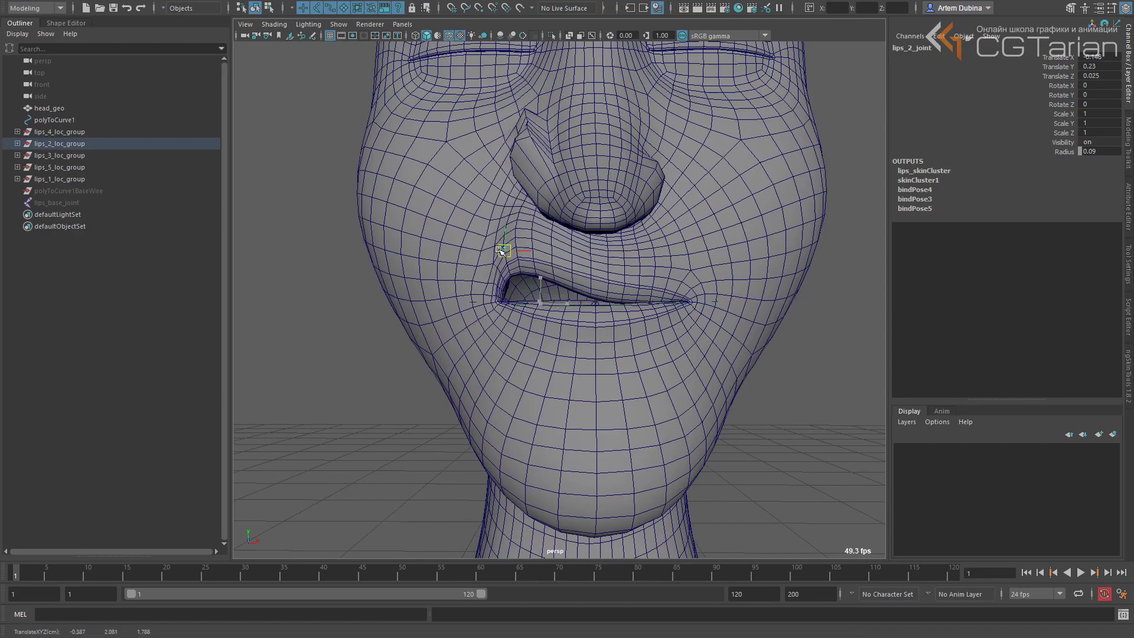
{"action": "left_click_drag", "start_coordinate": [646, 262], "coordinate": [620, 329], "text": "alt"}
{"action": "right_click_drag", "start_coordinate": [620, 329], "coordinate": [608, 296], "text": "alt"}
{"action": "left_click_drag", "start_coordinate": [608, 295], "coordinate": [608, 260], "text": "alt"}
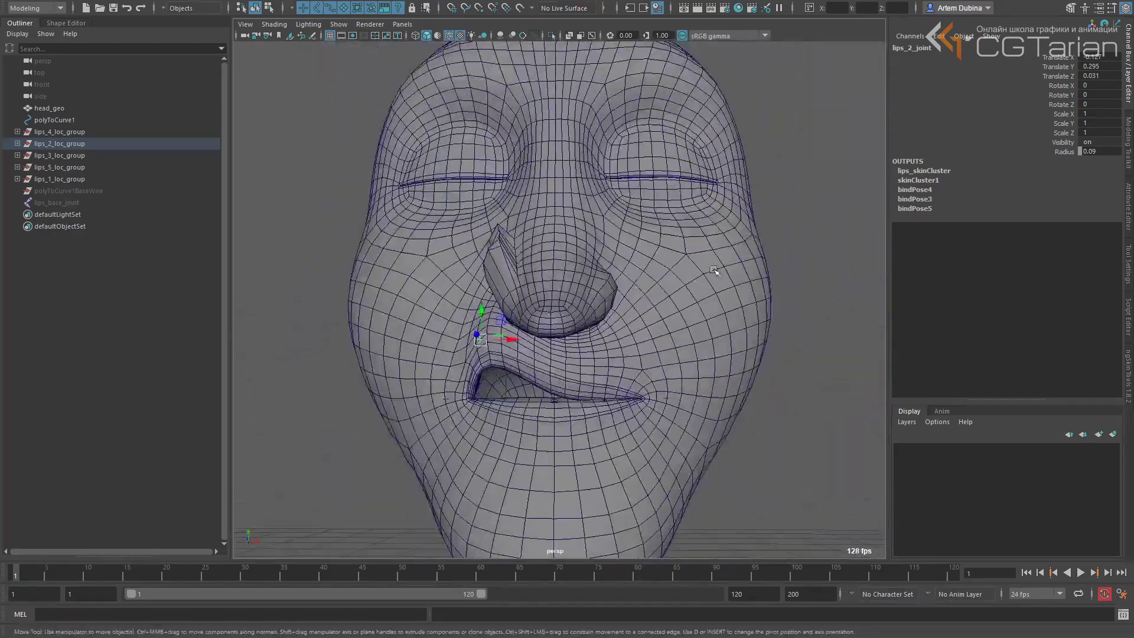
{"action": "right_click_drag", "start_coordinate": [717, 273], "coordinate": [488, 127], "text": "alt"}
{"action": "key", "text": "ctrl+z"}
Select the head mesh and initialize ngSkinTools skinning layers on its lips_skinCluster
{"action": "left_click_drag", "start_coordinate": [570, 163], "coordinate": [596, 239], "text": "alt"}
{"action": "right_click_drag", "start_coordinate": [488, 296], "coordinate": [671, 276], "text": "alt"}
{"action": "middle_click_drag", "start_coordinate": [671, 276], "coordinate": [719, 243], "text": "alt"}
{"action": "middle_click_drag", "start_coordinate": [568, 308], "coordinate": [600, 270], "text": "alt"}
{"action": "right_click_drag", "start_coordinate": [600, 270], "coordinate": [635, 263], "text": "alt"}
{"action": "left_click_drag", "start_coordinate": [691, 264], "coordinate": [718, 254], "text": "alt"}
{"action": "right_click_drag", "start_coordinate": [602, 288], "coordinate": [655, 281], "text": "alt"}
{"action": "left_click_drag", "start_coordinate": [656, 281], "coordinate": [610, 236], "text": "alt"}
{"action": "left_click", "coordinate": [628, 246]}
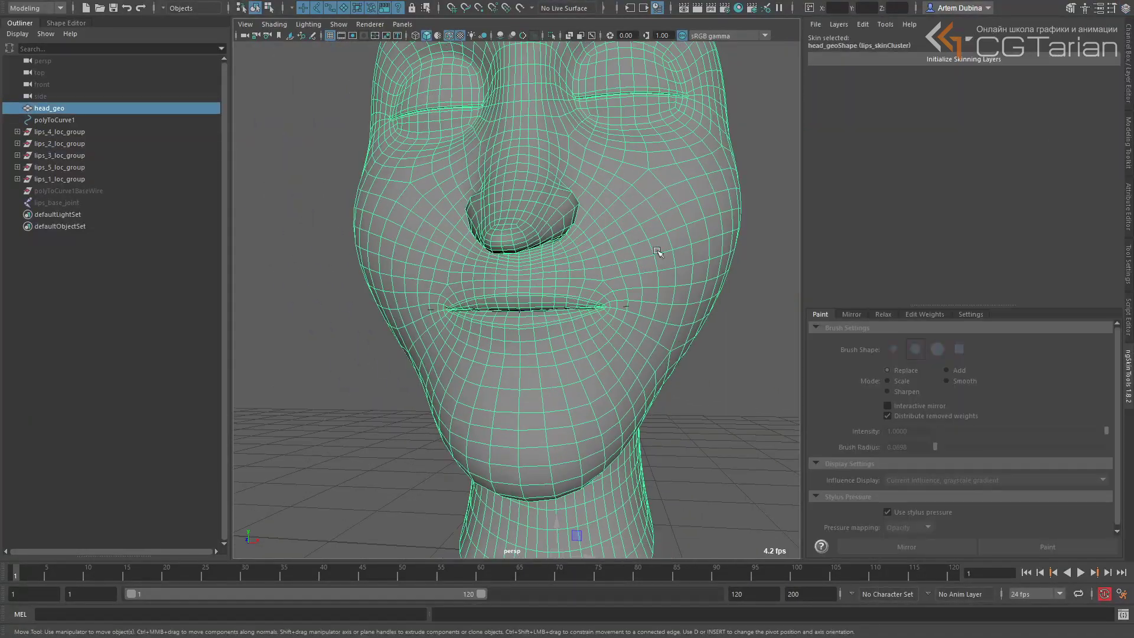
{"action": "left_click", "coordinate": [892, 57]}
Create a new skinning layer named base
{"action": "right_click", "coordinate": [903, 165]}
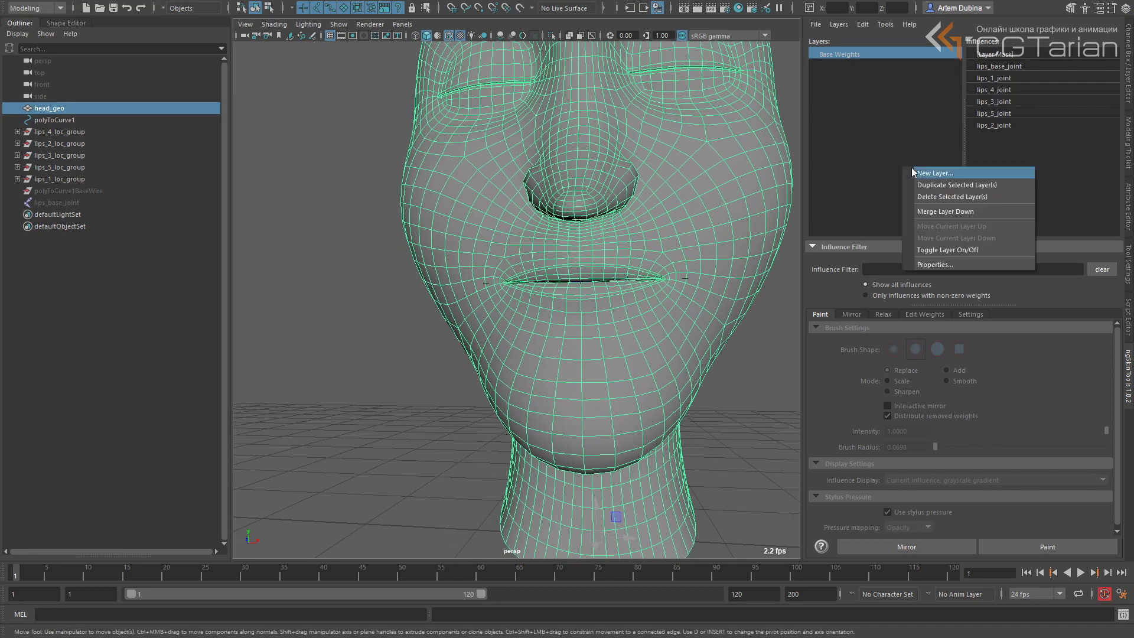
{"action": "left_click", "coordinate": [912, 171]}
{"action": "type", "text": "bas"}
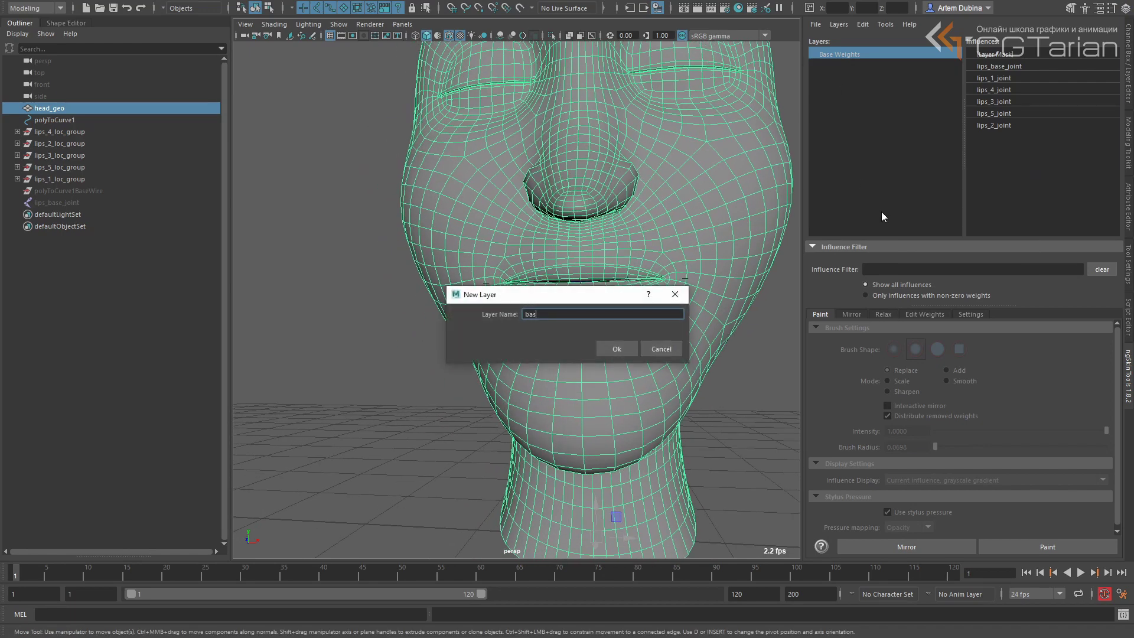
{"action": "type", "text": "e"}
{"action": "key", "text": "Return"}
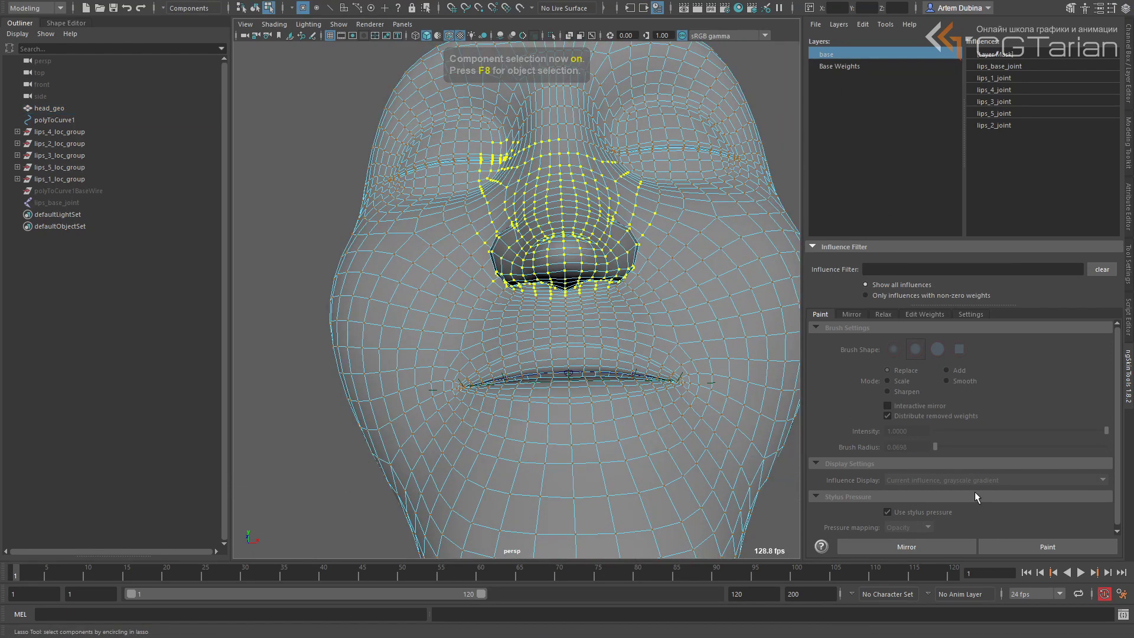
Flood the selected nose vertices with lips_base_joint weight at intensity 1 in the base layer, and return to object-mode painting
{"action": "left_click", "coordinate": [1006, 544]}
{"action": "left_click", "coordinate": [1020, 68]}
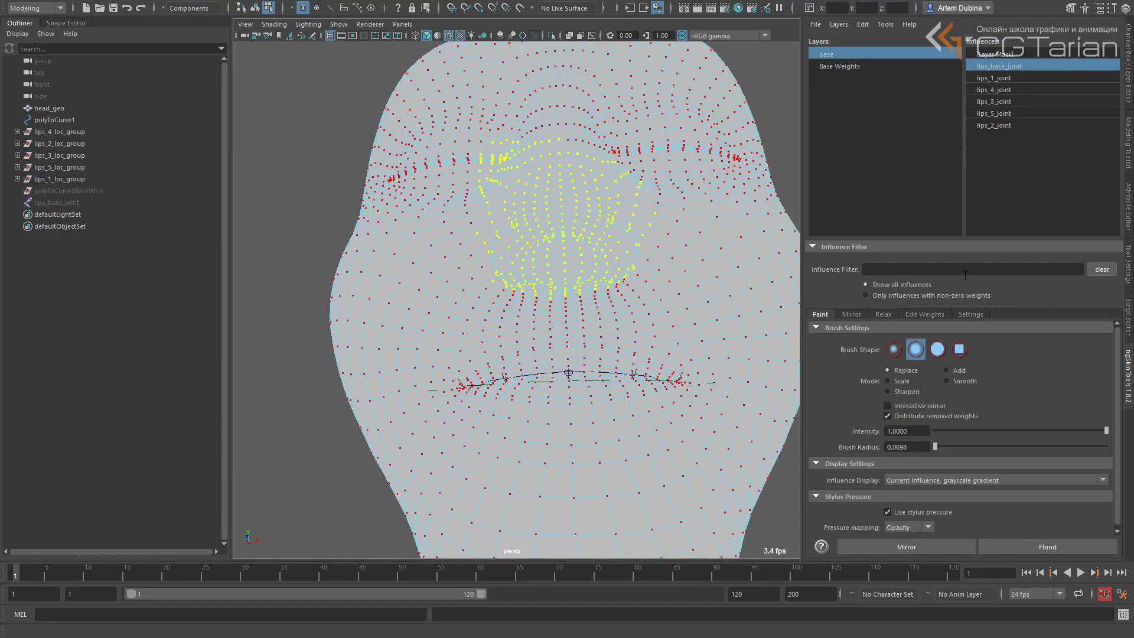
{"action": "right_click_drag", "start_coordinate": [708, 349], "coordinate": [738, 336], "text": "alt"}
{"action": "key", "text": "w"}
{"action": "right_click_drag", "start_coordinate": [625, 278], "coordinate": [683, 264]}
{"action": "key", "text": "y"}
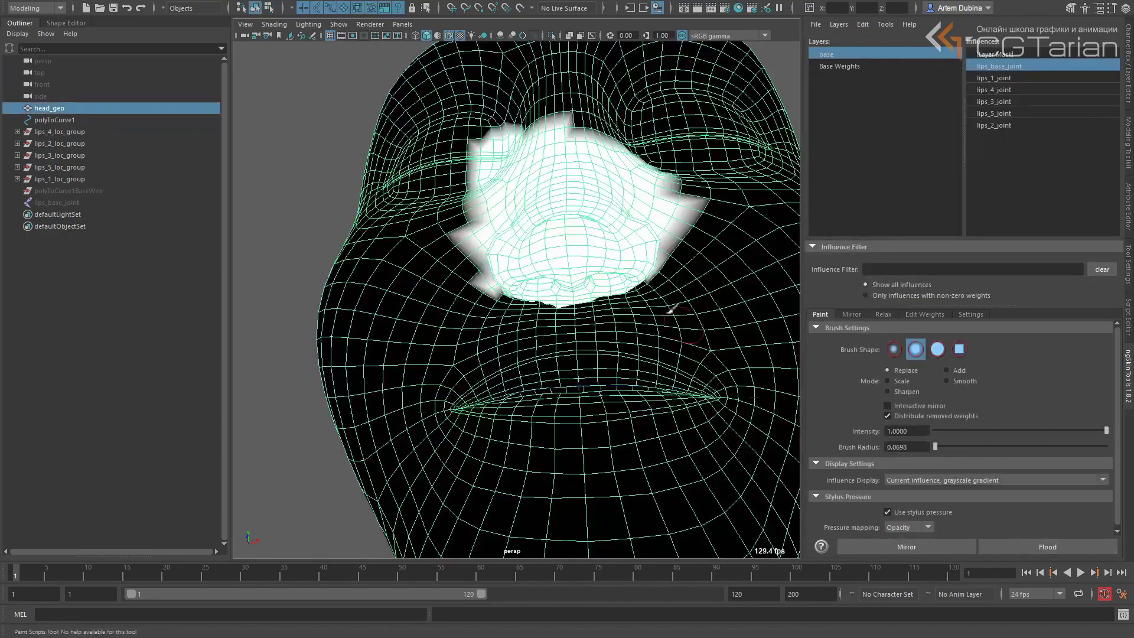
Paint lips_base_joint weight around the nose and across both cheeks under the eyes
{"action": "left_click_drag", "start_coordinate": [671, 311], "coordinate": [620, 266], "text": "alt"}
{"action": "key", "text": "b"}
{"action": "left_click_drag", "start_coordinate": [469, 256], "coordinate": [488, 255]}
{"action": "mouse_move", "coordinate": [679, 239]}
{"action": "left_mouse_down"}
{"action": "mouse_move", "coordinate": [508, 229]}
{"action": "mouse_move", "coordinate": [561, 162]}
{"action": "mouse_move", "coordinate": [414, 278]}
{"action": "left_mouse_up"}
{"action": "left_click_drag", "start_coordinate": [532, 331], "coordinate": [577, 314], "text": "alt"}
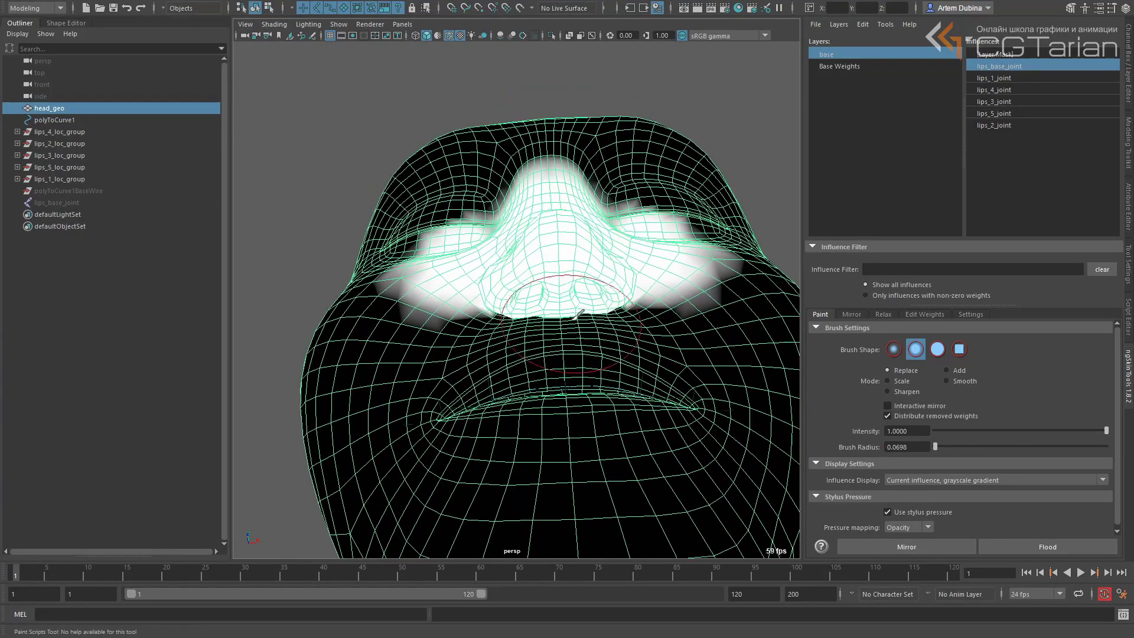
Paint lips_base_joint weight beneath the nostrils at intensity 1 with a brush radius of 0.1283
{"action": "right_click_drag", "start_coordinate": [577, 313], "coordinate": [609, 305], "text": "alt"}
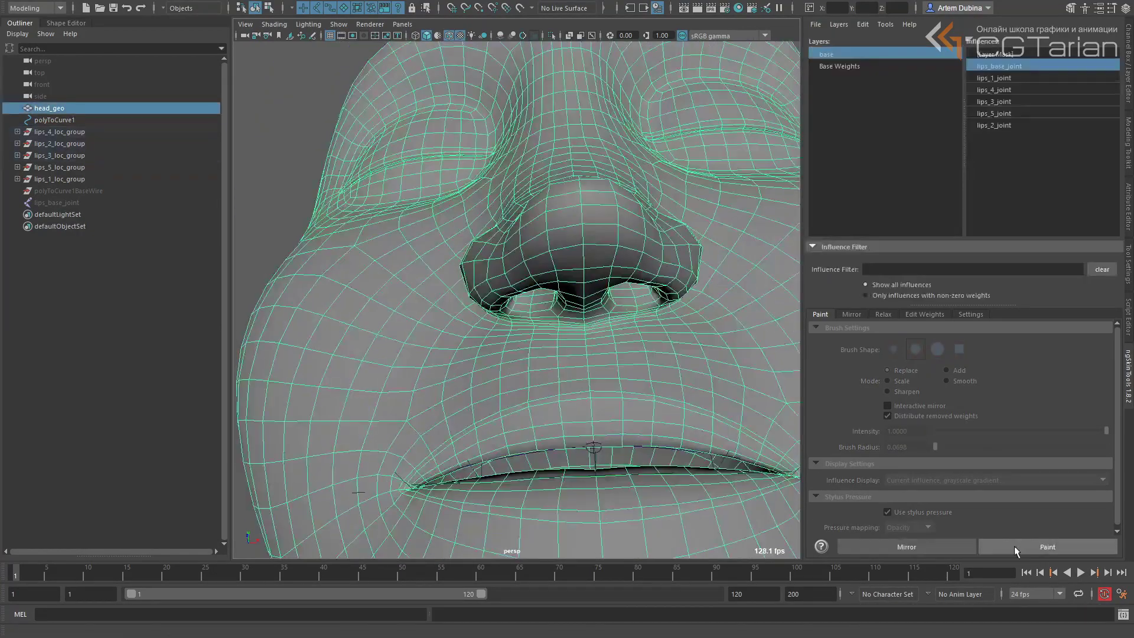
{"action": "left_click", "coordinate": [1015, 546]}
{"action": "mouse_move", "coordinate": [594, 319]}
{"action": "left_mouse_down"}
{"action": "mouse_move", "coordinate": [555, 320]}
{"action": "mouse_move", "coordinate": [691, 333]}
{"action": "mouse_move", "coordinate": [566, 339]}
{"action": "mouse_move", "coordinate": [684, 329]}
{"action": "left_mouse_up"}
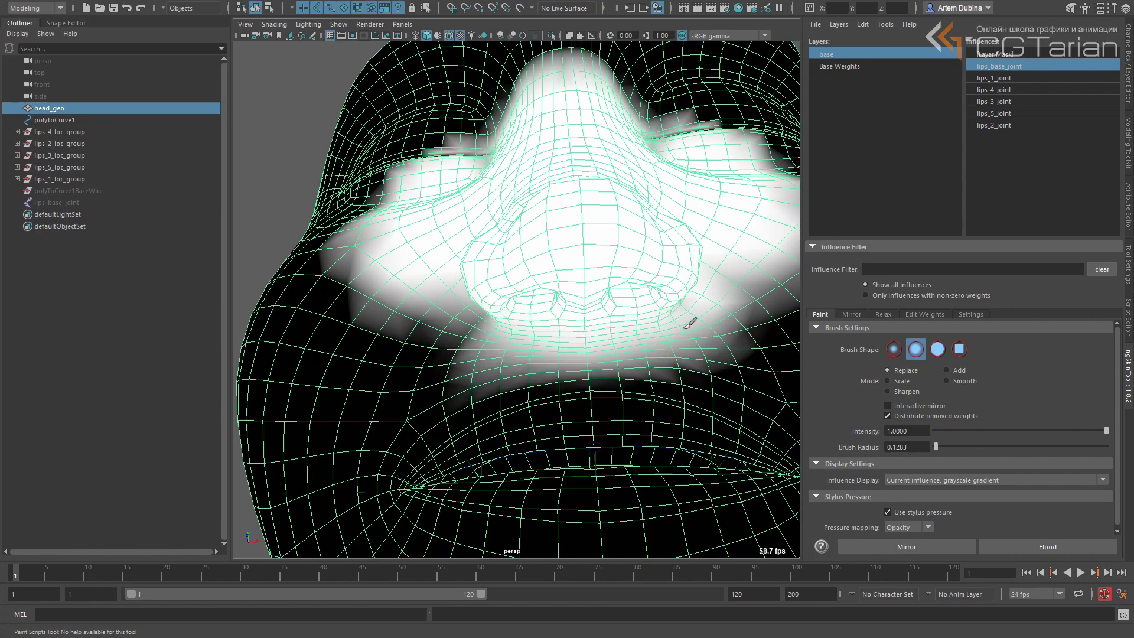
{"action": "right_click_drag", "start_coordinate": [685, 395], "coordinate": [653, 402], "text": "alt"}
{"action": "left_click_drag", "start_coordinate": [653, 402], "coordinate": [574, 413], "text": "alt"}
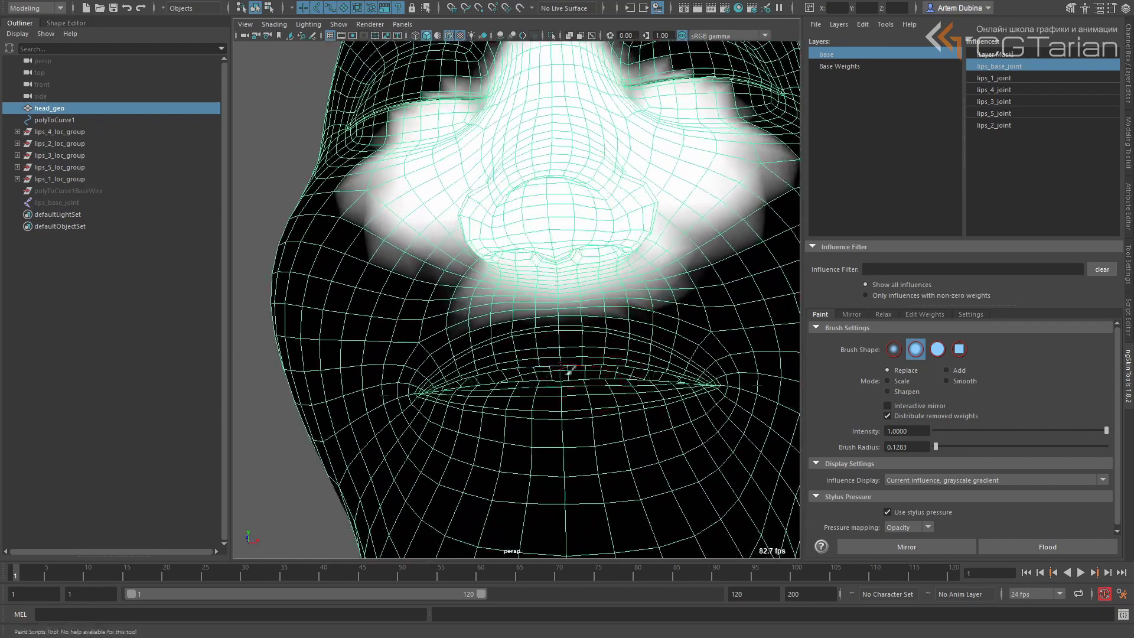
{"action": "left_click_drag", "start_coordinate": [571, 371], "coordinate": [570, 328], "text": "alt"}
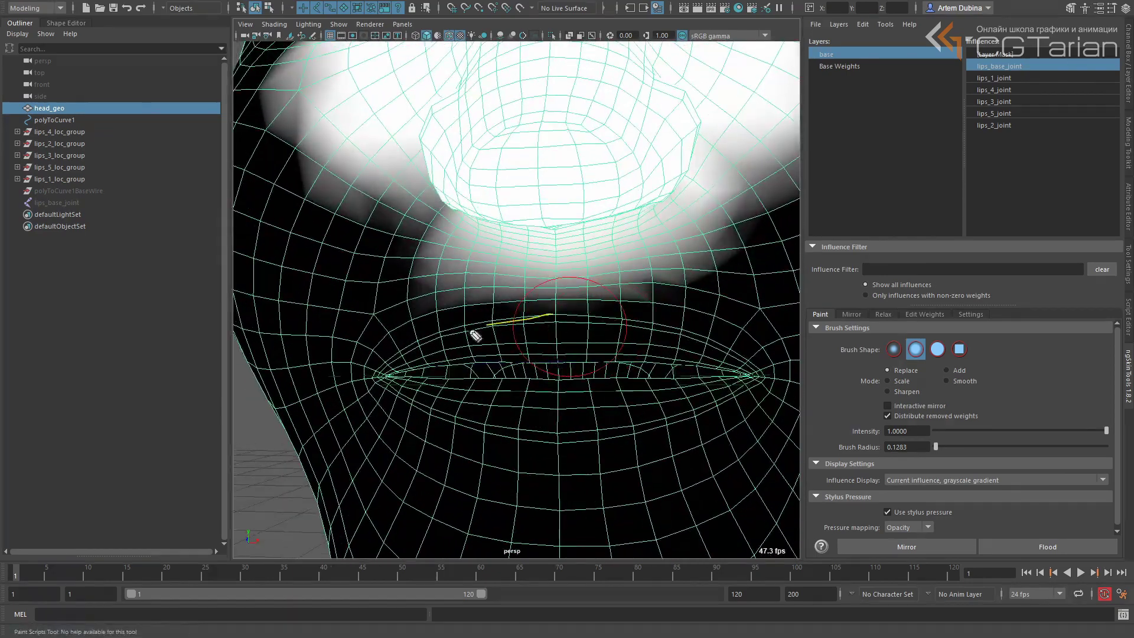
{"action": "left_click_drag", "start_coordinate": [474, 334], "coordinate": [736, 368]}
{"action": "key", "text": "ctrl+alt"}
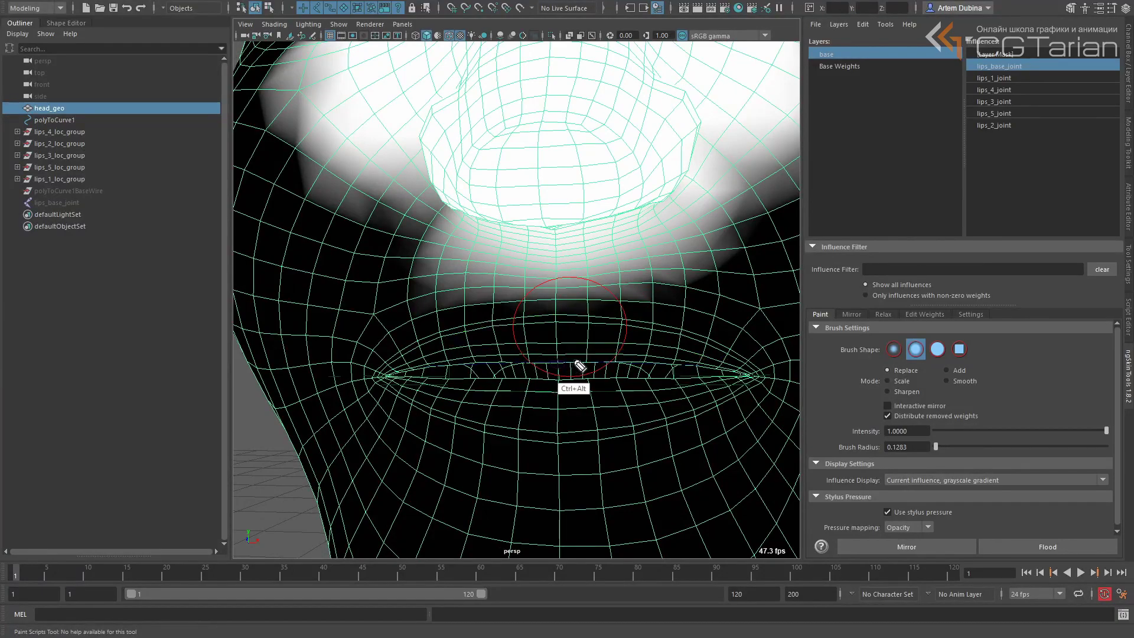
{"action": "left_click_drag", "start_coordinate": [598, 338], "coordinate": [575, 285], "text": "alt"}
{"action": "right_click_drag", "start_coordinate": [575, 285], "coordinate": [552, 302], "text": "alt"}
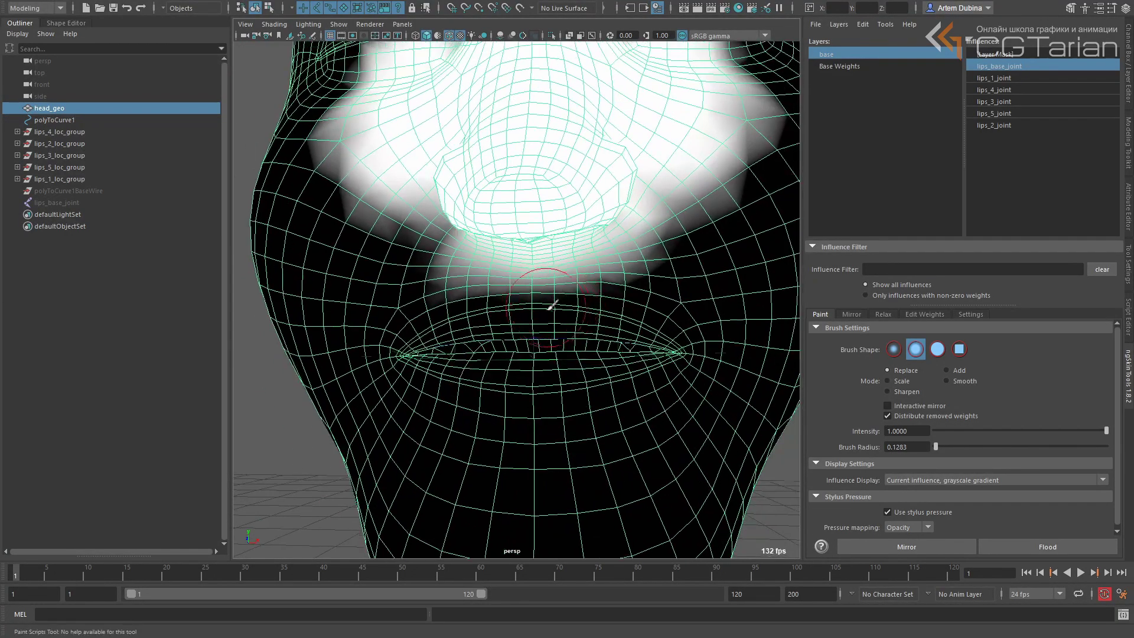
{"action": "left_click_drag", "start_coordinate": [552, 302], "coordinate": [568, 281], "text": "alt"}
Leave weight painting and switch the head mesh to vertex selection
{"action": "key", "text": "w"}
{"action": "scroll", "coordinate": [564, 248], "scroll_direction": "up", "scroll_amount": 4}
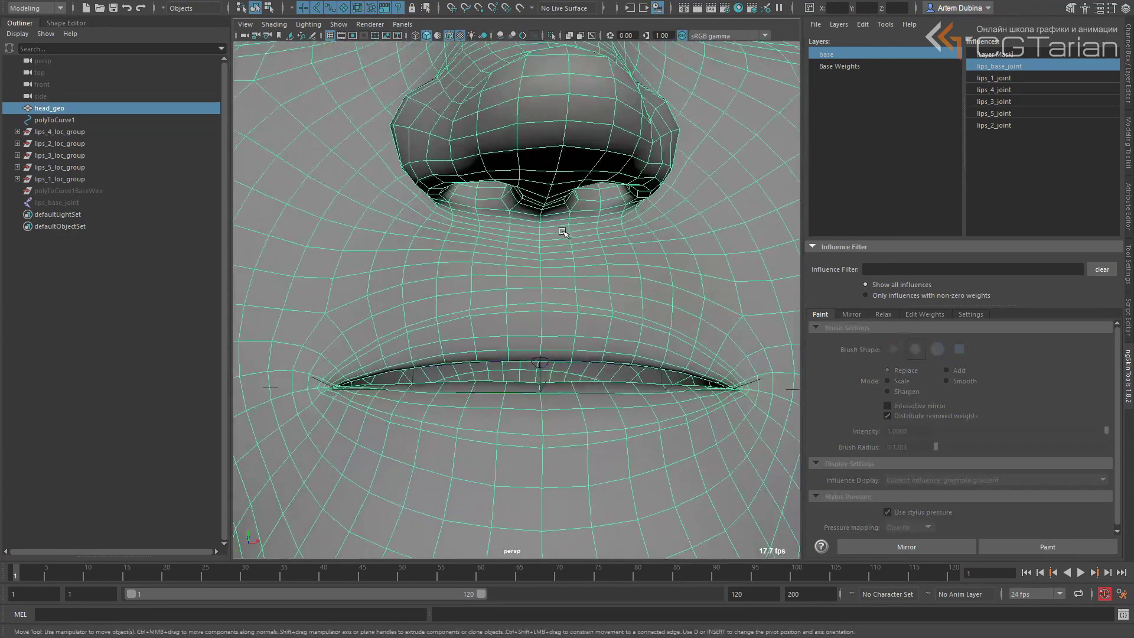
{"action": "right_click", "coordinate": [561, 232]}
{"action": "left_click", "coordinate": [558, 231]}
{"action": "scroll", "coordinate": [570, 248], "scroll_direction": "up", "scroll_amount": 3}
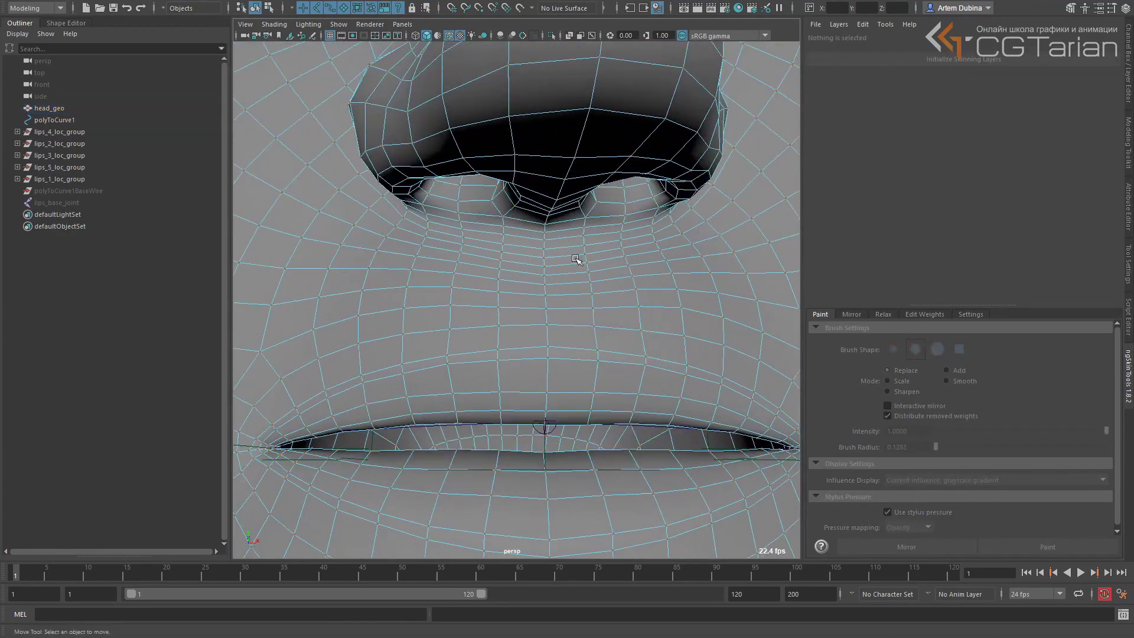
Select the horizontal row of vertices between the nose and upper lip and grow the selection three times
{"action": "left_click", "coordinate": [546, 238]}
{"action": "left_click_drag", "start_coordinate": [547, 238], "coordinate": [564, 263], "text": "alt"}
{"action": "scroll", "coordinate": [576, 264], "scroll_direction": "down", "scroll_amount": 2}
{"action": "right_click_drag", "start_coordinate": [580, 266], "coordinate": [694, 239], "text": "alt"}
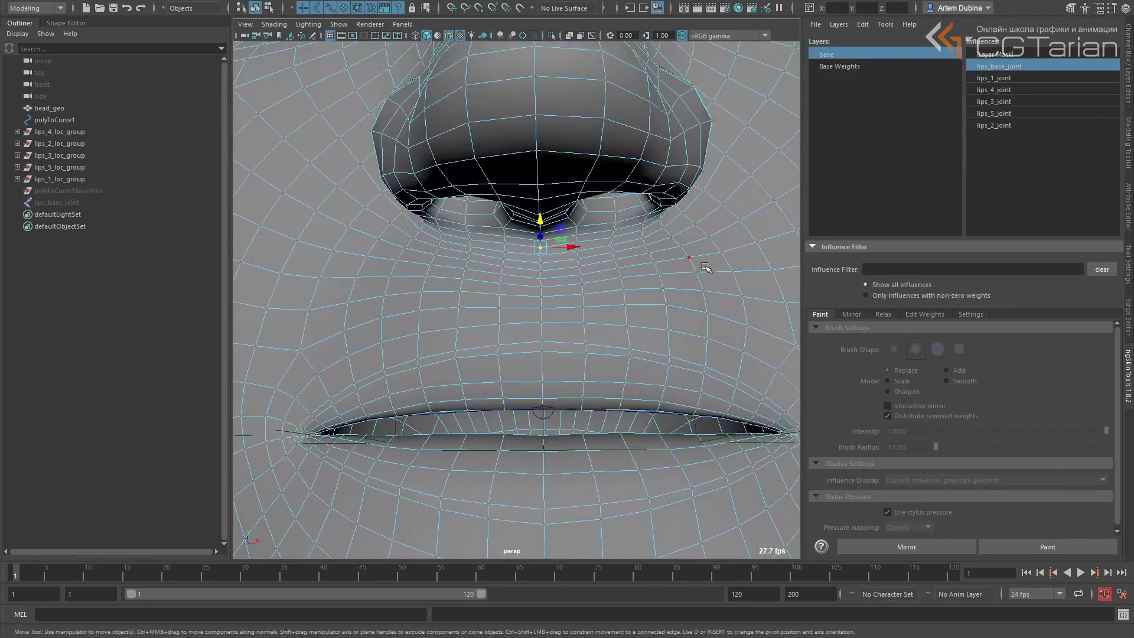
{"action": "left_click", "coordinate": [744, 225]}
{"action": "middle_click_drag", "start_coordinate": [773, 267], "coordinate": [493, 297]}
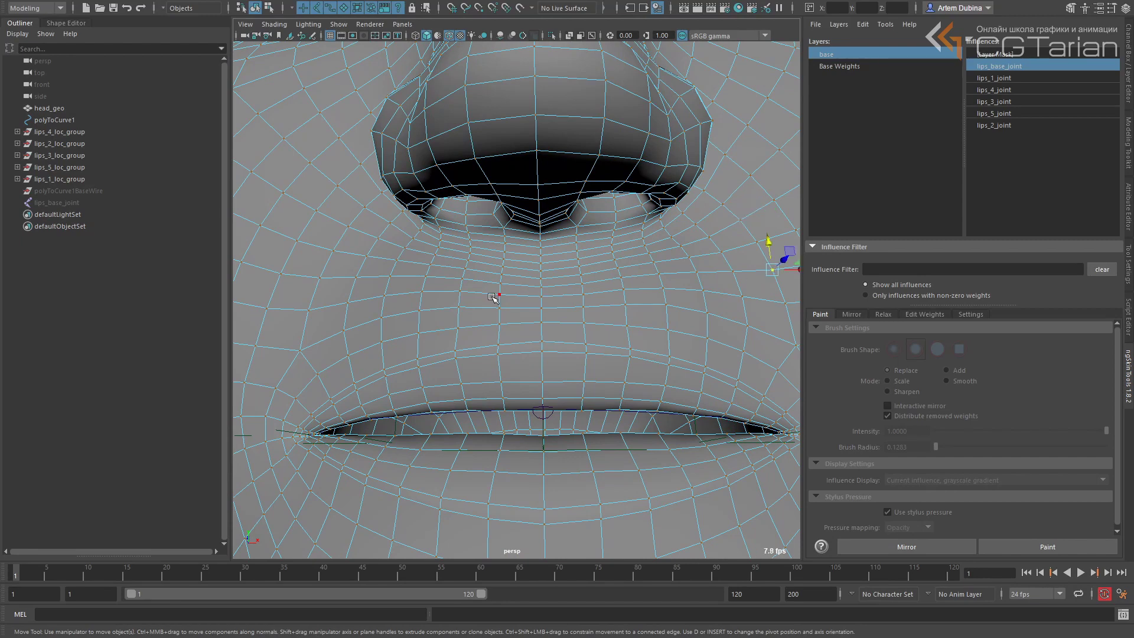
{"action": "double_click", "coordinate": [356, 277], "text": "shift"}
{"action": "left_click", "coordinate": [320, 276], "text": "shift"}
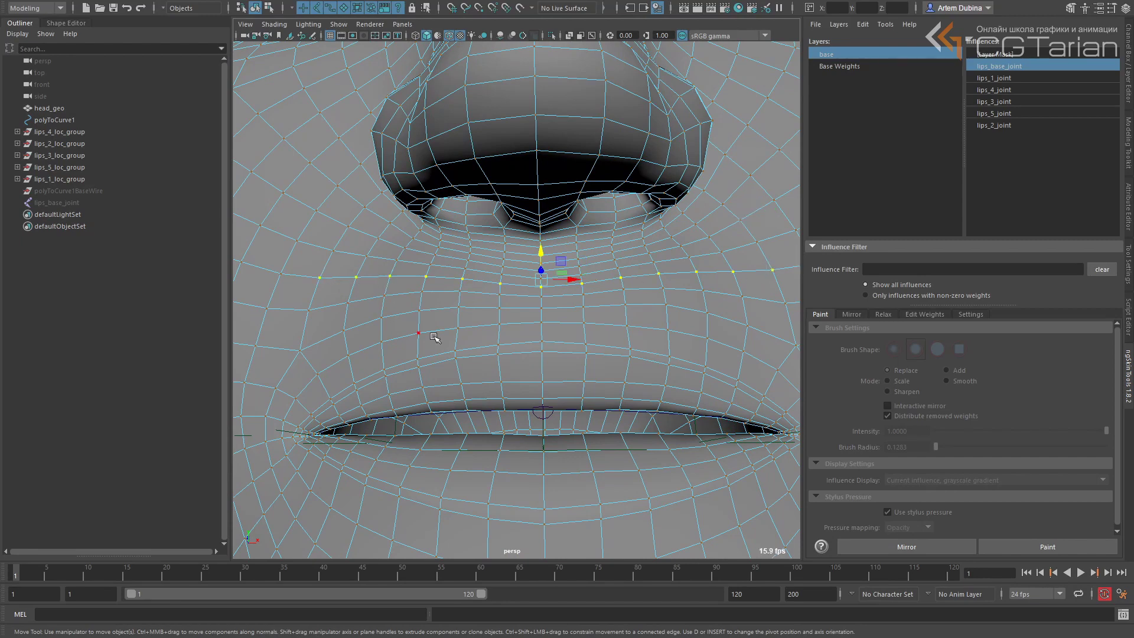
{"action": "key", "text": "shift+period"}
{"action": "key", "text": "shift+period"}
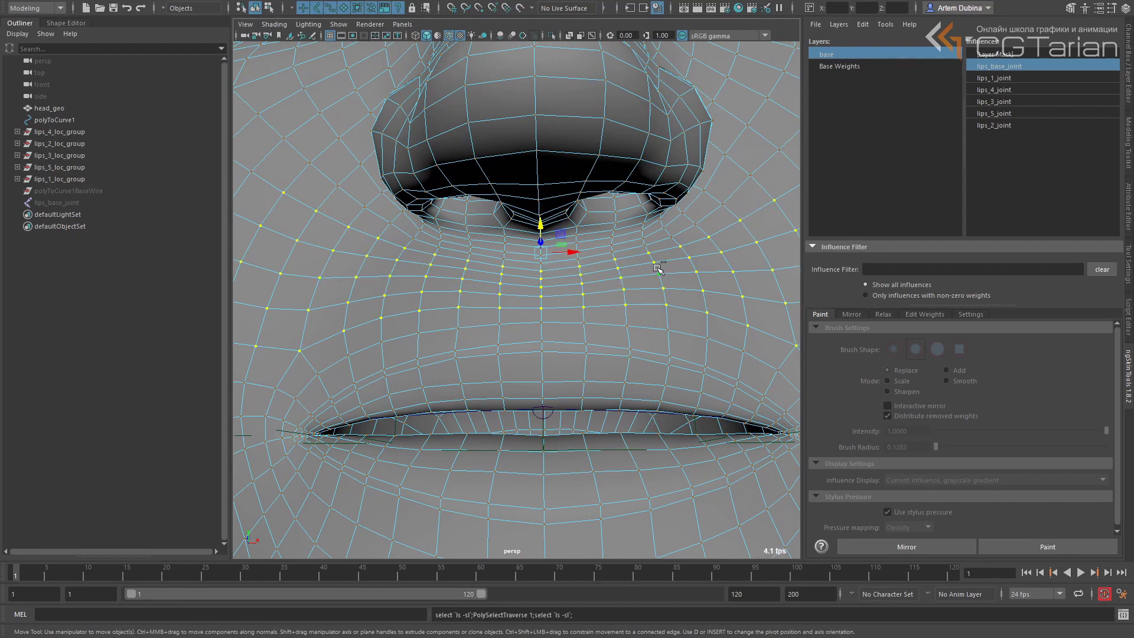
{"action": "key", "text": "shift+period"}
Relax the selected vertices' base-layer weights repeatedly to soften the falloff beneath the nose and across the cheeks
{"action": "left_click", "coordinate": [1019, 543]}
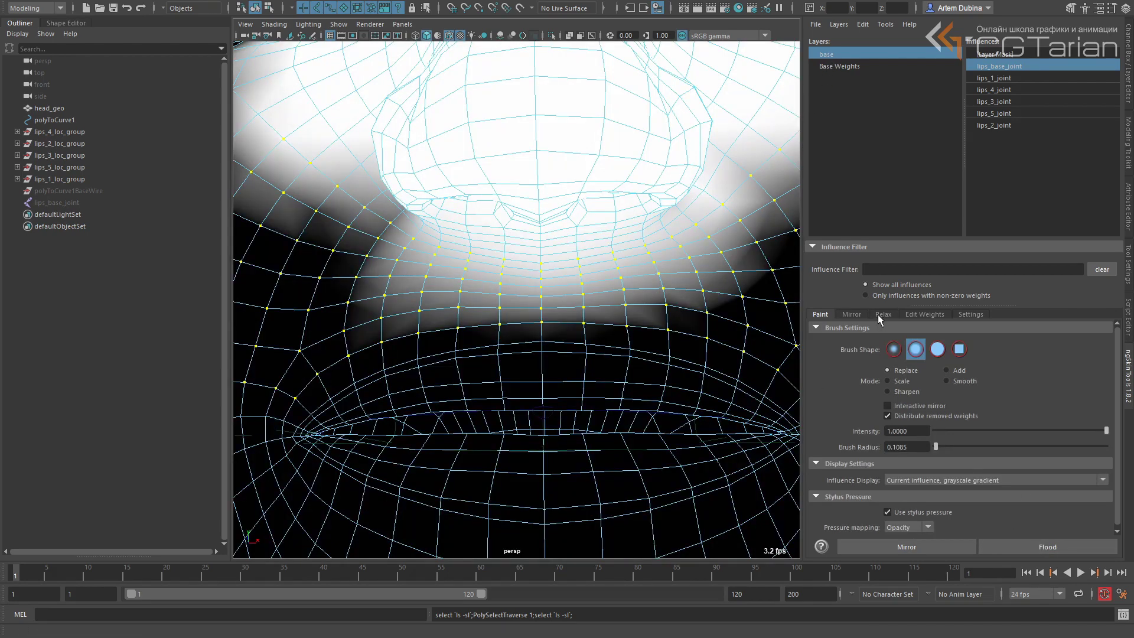
{"action": "left_click", "coordinate": [882, 314]}
{"action": "left_click", "coordinate": [970, 547]}
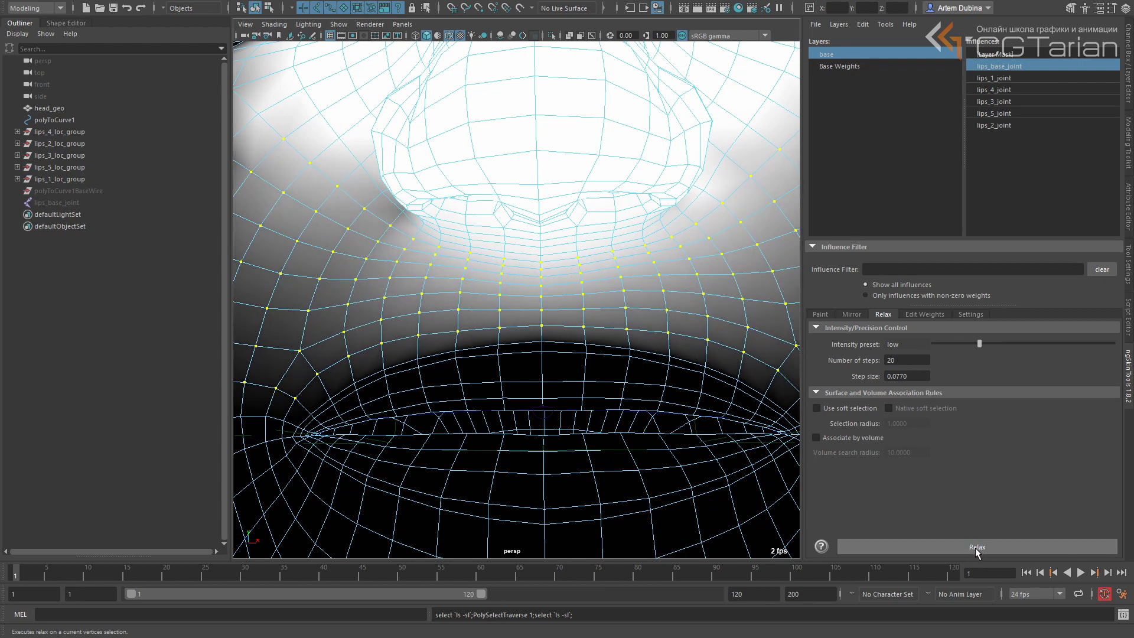
{"action": "left_click", "coordinate": [976, 549]}
{"action": "left_click", "coordinate": [976, 548]}
{"action": "left_click", "coordinate": [978, 548]}
{"action": "scroll", "coordinate": [617, 355], "scroll_direction": "down", "scroll_amount": 3}
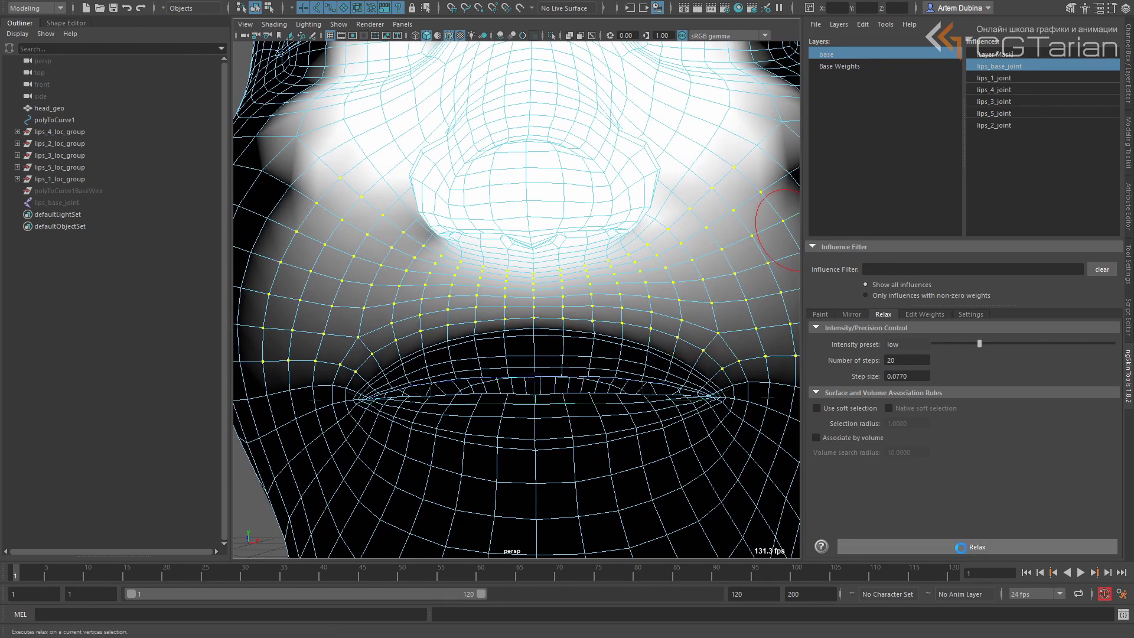
{"action": "left_click", "coordinate": [976, 547]}
Raise the lips_2, lips_3 and lips_4 joint controls together to test the upper-lip deformation
{"action": "key", "text": "w"}
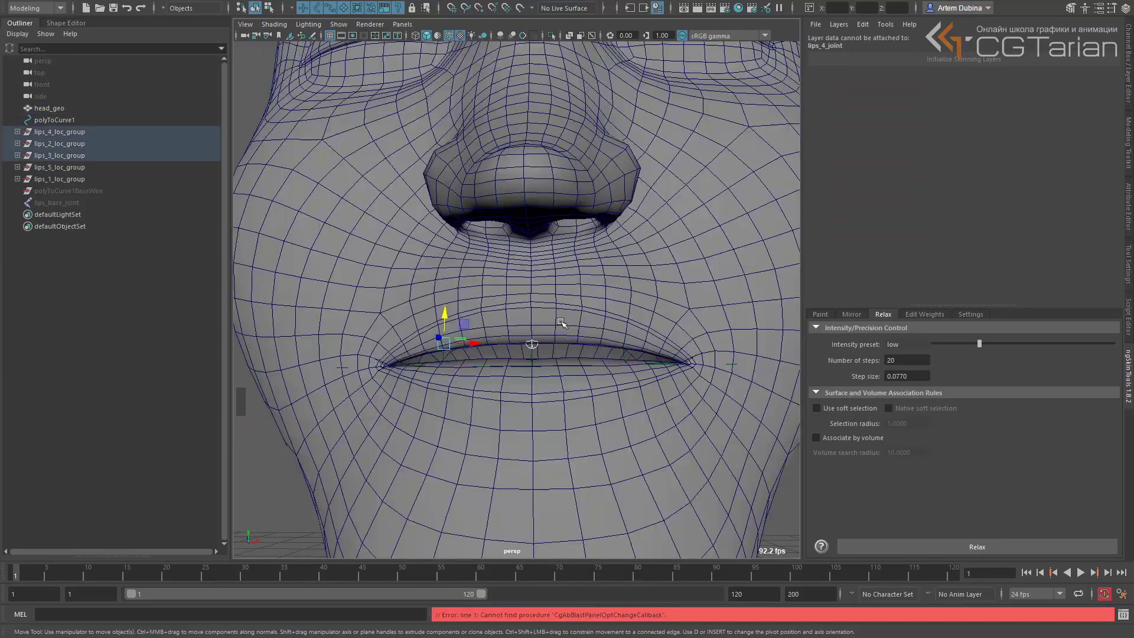
{"action": "left_click_drag", "start_coordinate": [443, 313], "coordinate": [445, 271]}
{"action": "left_click_drag", "start_coordinate": [574, 273], "coordinate": [425, 274], "text": "alt"}
{"action": "mouse_move", "coordinate": [568, 255]}
{"action": "left_mouse_down"}
{"action": "mouse_move", "coordinate": [590, 254]}
{"action": "mouse_move", "coordinate": [597, 294]}
{"action": "mouse_move", "coordinate": [626, 236]}
{"action": "left_mouse_up"}
Set the weight brush to Smooth, adjust its radius, and smooth the head mesh weights in the base layer
{"action": "left_click", "coordinate": [697, 254]}
{"action": "left_click", "coordinate": [821, 317]}
{"action": "key", "text": "b"}
{"action": "mouse_move", "coordinate": [620, 251]}
{"action": "left_mouse_down"}
{"action": "mouse_move", "coordinate": [555, 281]}
{"action": "mouse_move", "coordinate": [679, 185]}
{"action": "mouse_move", "coordinate": [620, 225]}
{"action": "mouse_move", "coordinate": [529, 245]}
{"action": "mouse_move", "coordinate": [661, 348]}
{"action": "left_mouse_up"}
{"action": "mouse_move", "coordinate": [608, 310]}
{"action": "left_mouse_down", "text": "alt"}
{"action": "mouse_move", "coordinate": [620, 300]}
{"action": "mouse_move", "coordinate": [668, 313]}
{"action": "left_mouse_up", "text": "alt"}
{"action": "left_click", "coordinate": [960, 383]}
{"action": "left_click", "coordinate": [1046, 546]}
{"action": "left_click_drag", "start_coordinate": [645, 371], "coordinate": [693, 391], "text": "alt"}
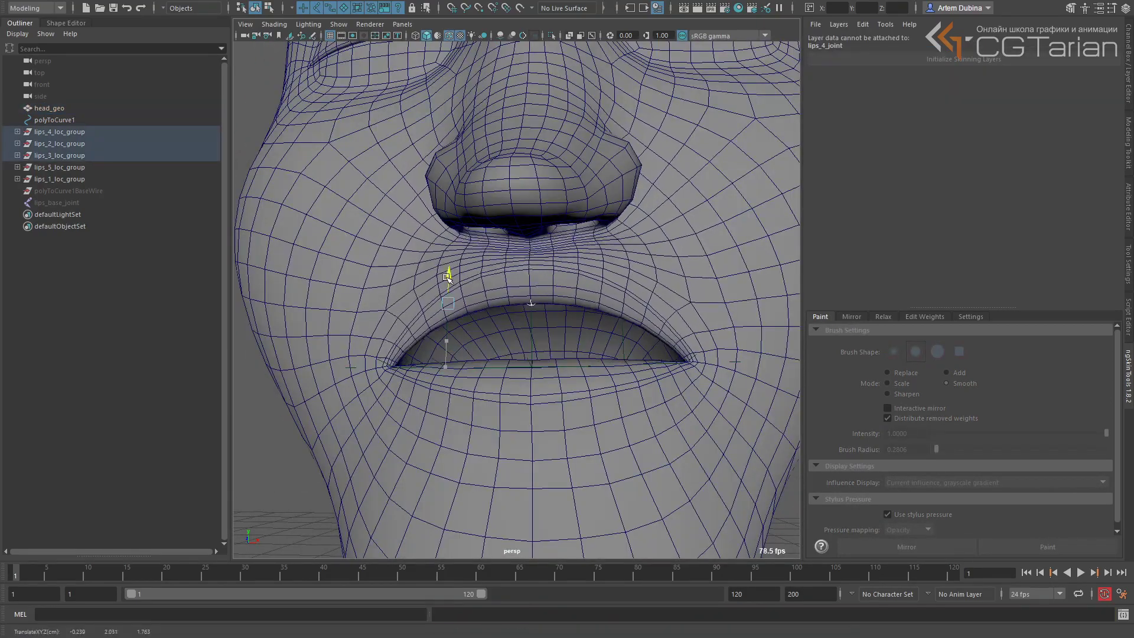
Select the distorted vertices inside the mouth behind the upper lip and relax their weights
{"action": "mouse_move", "coordinate": [519, 296]}
{"action": "left_mouse_down", "text": "alt"}
{"action": "mouse_move", "coordinate": [556, 325]}
{"action": "mouse_move", "coordinate": [591, 301]}
{"action": "left_mouse_up", "text": "alt"}
{"action": "left_click", "coordinate": [628, 279]}
{"action": "right_click_drag", "start_coordinate": [627, 279], "coordinate": [573, 279]}
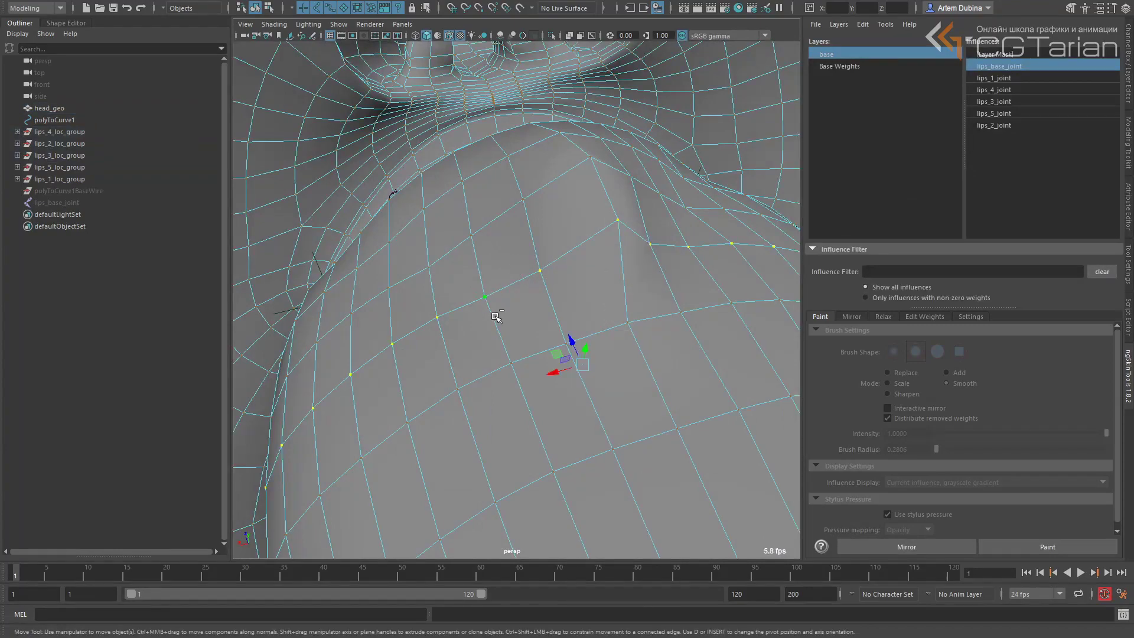
{"action": "left_click_drag", "start_coordinate": [500, 311], "coordinate": [615, 322], "text": "alt"}
{"action": "left_click", "coordinate": [889, 316]}
{"action": "left_click", "coordinate": [940, 547]}
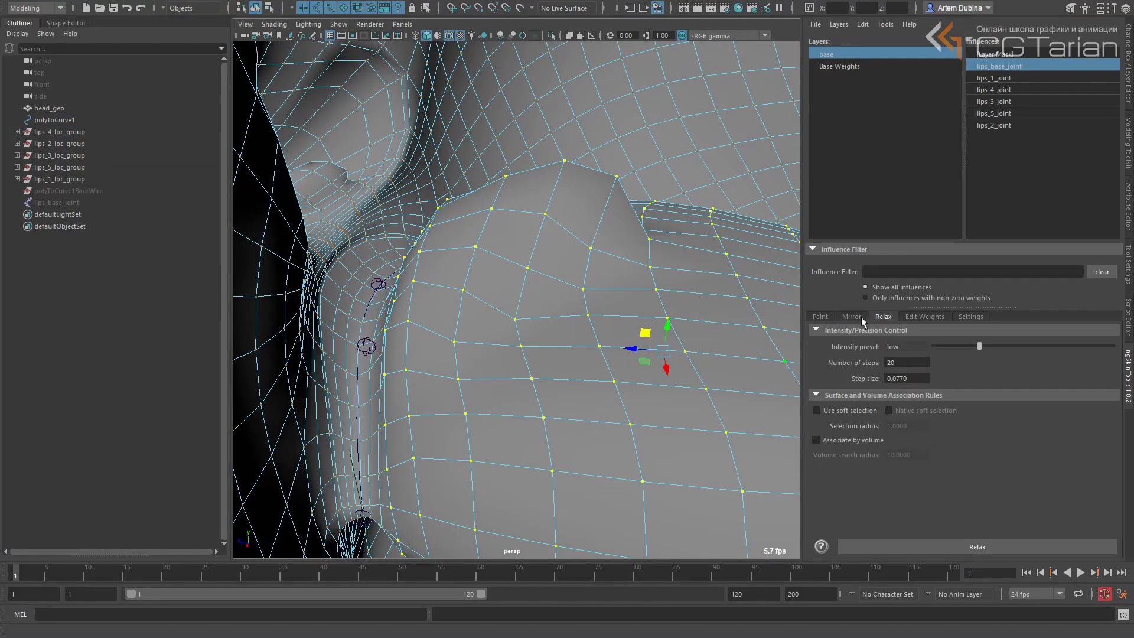
Inspect the inner-mouth weights in paint mode, grow the vertex selection once, and open the relax settings
{"action": "left_click", "coordinate": [860, 317]}
{"action": "left_click", "coordinate": [820, 317]}
{"action": "left_click", "coordinate": [1004, 545]}
{"action": "mouse_move", "coordinate": [532, 337]}
{"action": "left_mouse_down", "text": "alt"}
{"action": "mouse_move", "coordinate": [557, 352]}
{"action": "mouse_move", "coordinate": [597, 349]}
{"action": "left_mouse_up", "text": "alt"}
{"action": "key", "text": "w"}
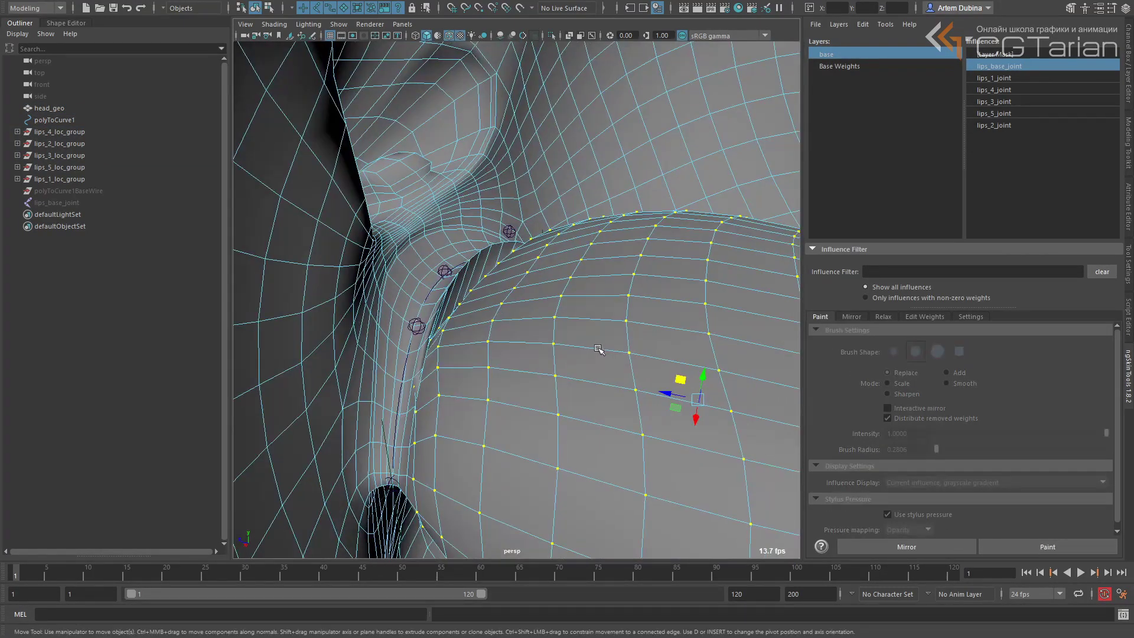
{"action": "key", "text": "shift+period"}
{"action": "left_click", "coordinate": [883, 317]}
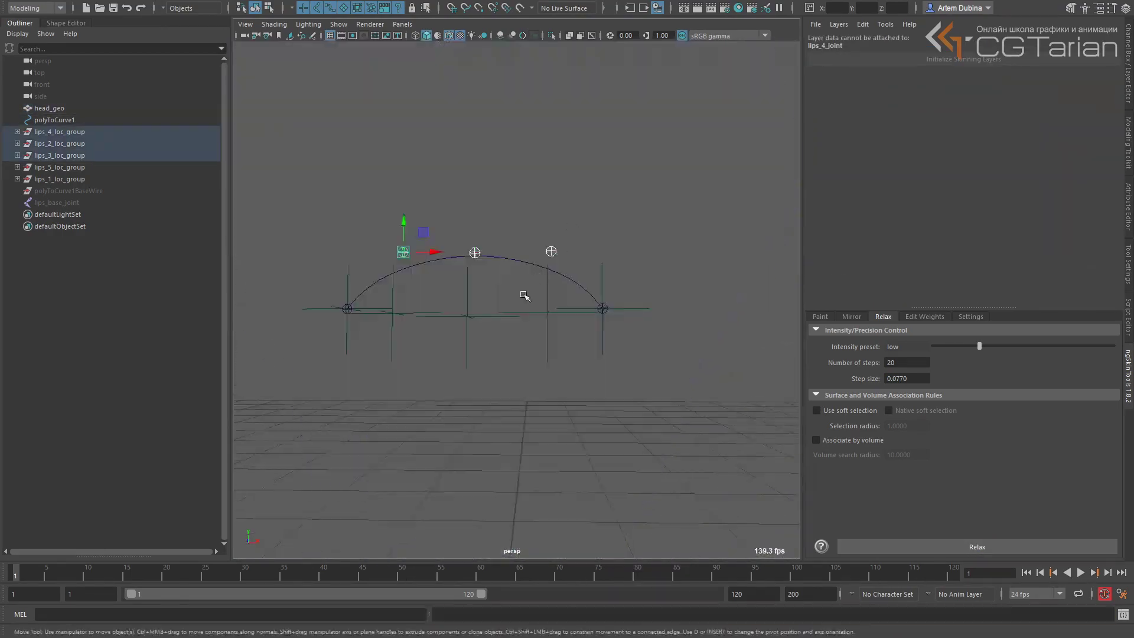
Raise the lips_3_joint control at the middle of the upper lip, tilt it upward and pull it forward
{"action": "left_click_drag", "start_coordinate": [437, 290], "coordinate": [476, 347]}
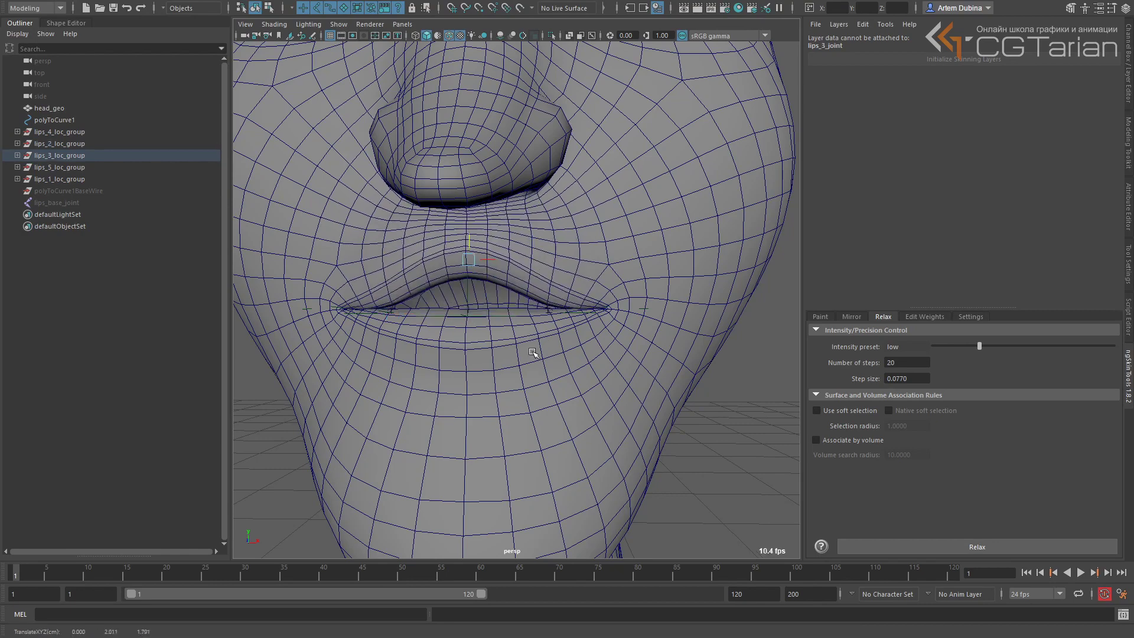
{"action": "left_click_drag", "start_coordinate": [460, 313], "coordinate": [591, 325], "text": "alt"}
{"action": "left_click_drag", "start_coordinate": [491, 251], "coordinate": [572, 291]}
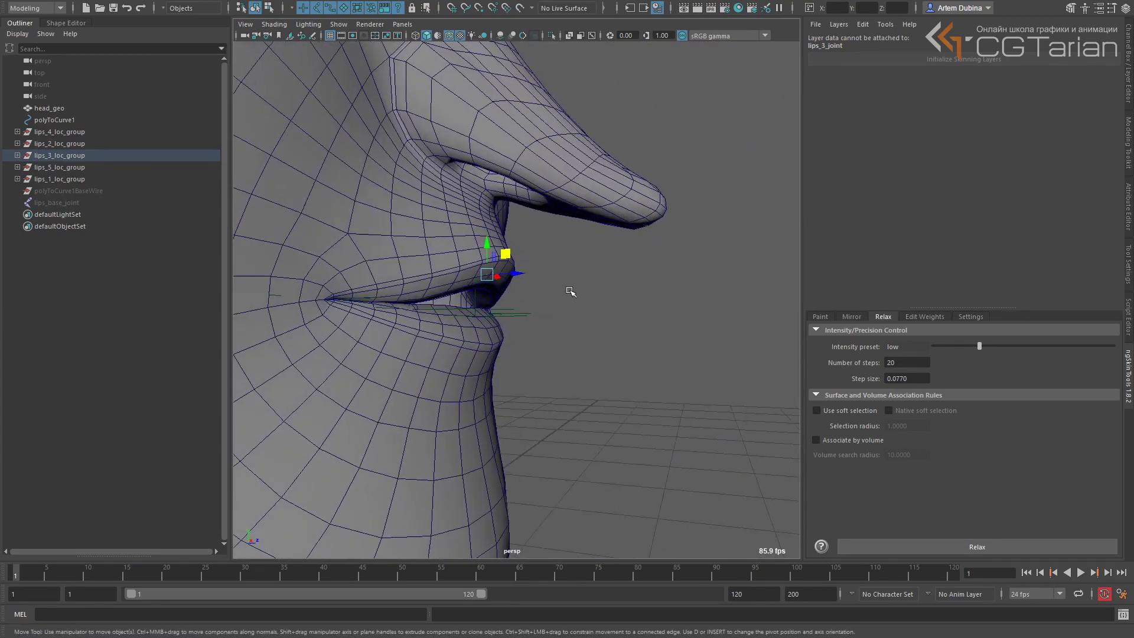
{"action": "key", "text": "e"}
{"action": "left_click_drag", "start_coordinate": [525, 261], "coordinate": [549, 313]}
{"action": "key", "text": "w"}
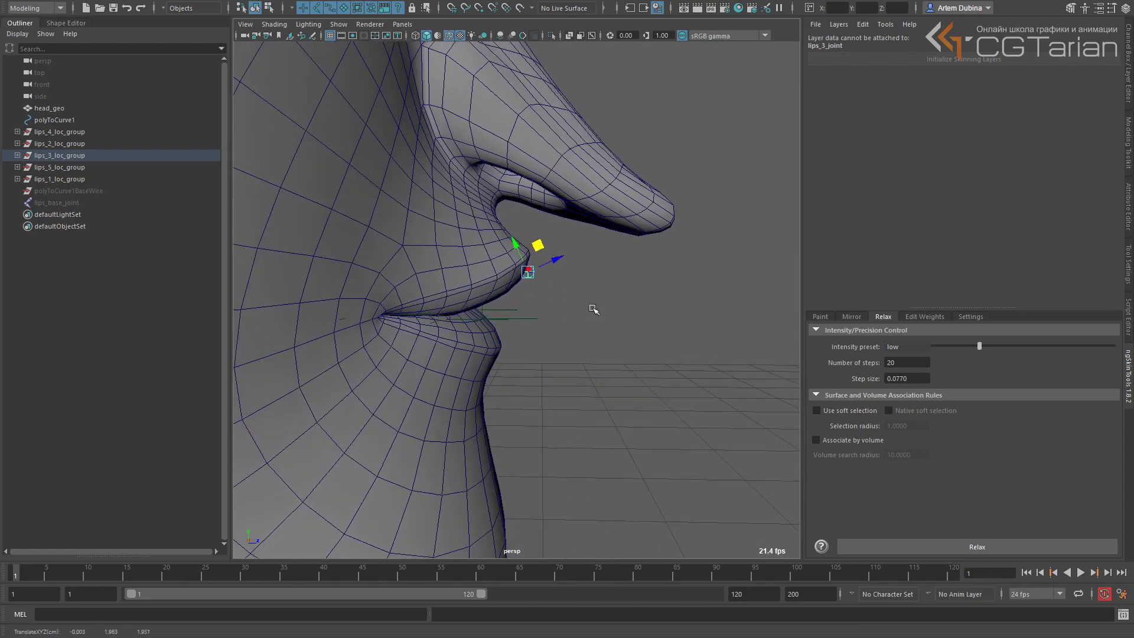
Pick the lips_4_joint control with the head mesh temporarily hidden and raise that side of the upper lip
{"action": "right_click_drag", "start_coordinate": [592, 309], "coordinate": [555, 299], "text": "alt"}
{"action": "left_click_drag", "start_coordinate": [555, 298], "coordinate": [454, 266], "text": "alt"}
{"action": "right_click_drag", "start_coordinate": [455, 266], "coordinate": [626, 254], "text": "alt"}
{"action": "left_click_drag", "start_coordinate": [627, 254], "coordinate": [490, 266], "text": "alt"}
{"action": "right_click_drag", "start_coordinate": [531, 254], "coordinate": [754, 225], "text": "alt"}
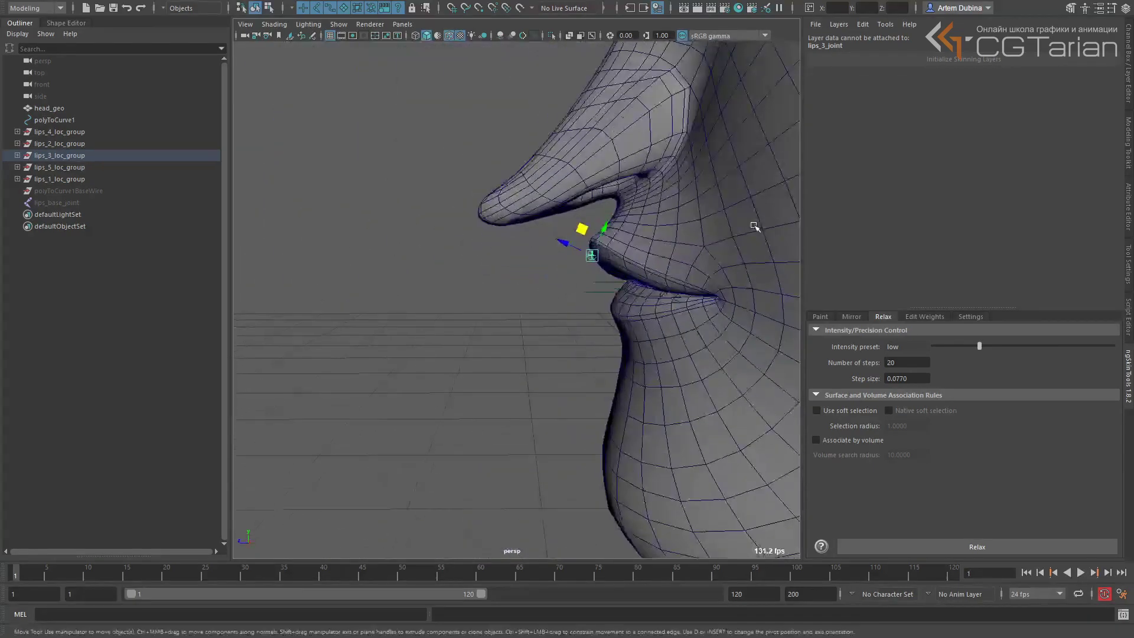
{"action": "middle_click_drag", "start_coordinate": [666, 253], "coordinate": [554, 265], "text": "alt"}
{"action": "left_click_drag", "start_coordinate": [572, 276], "coordinate": [576, 369], "text": "alt"}
{"action": "key", "text": "alt+1"}
{"action": "left_click", "coordinate": [560, 293]}
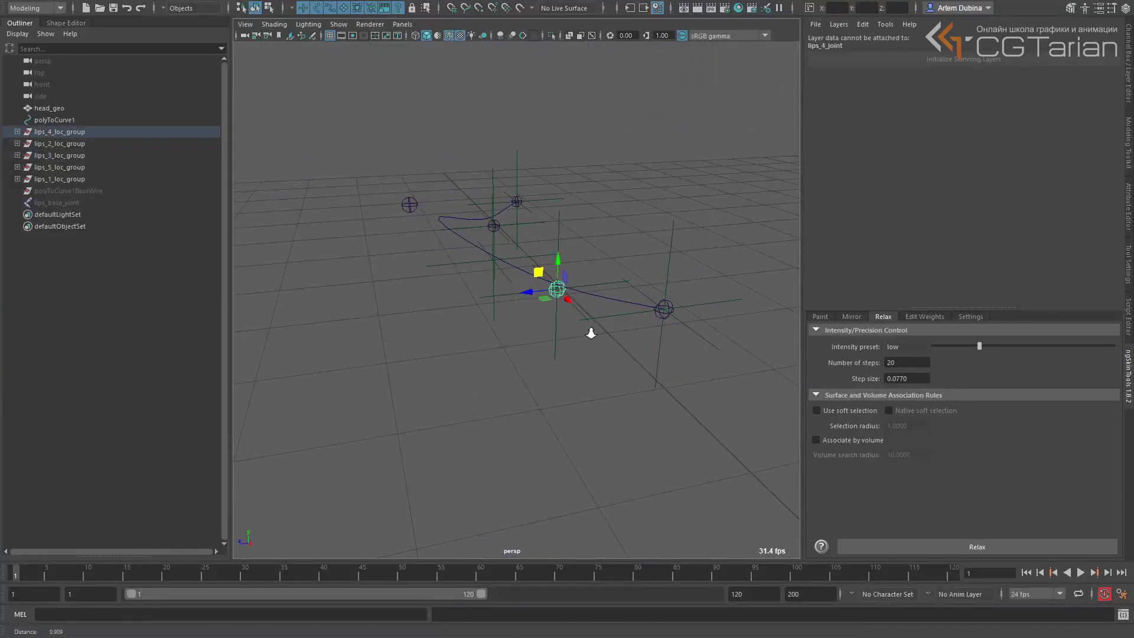
{"action": "key", "text": "alt+1"}
{"action": "left_click_drag", "start_coordinate": [590, 331], "coordinate": [539, 296], "text": "alt"}
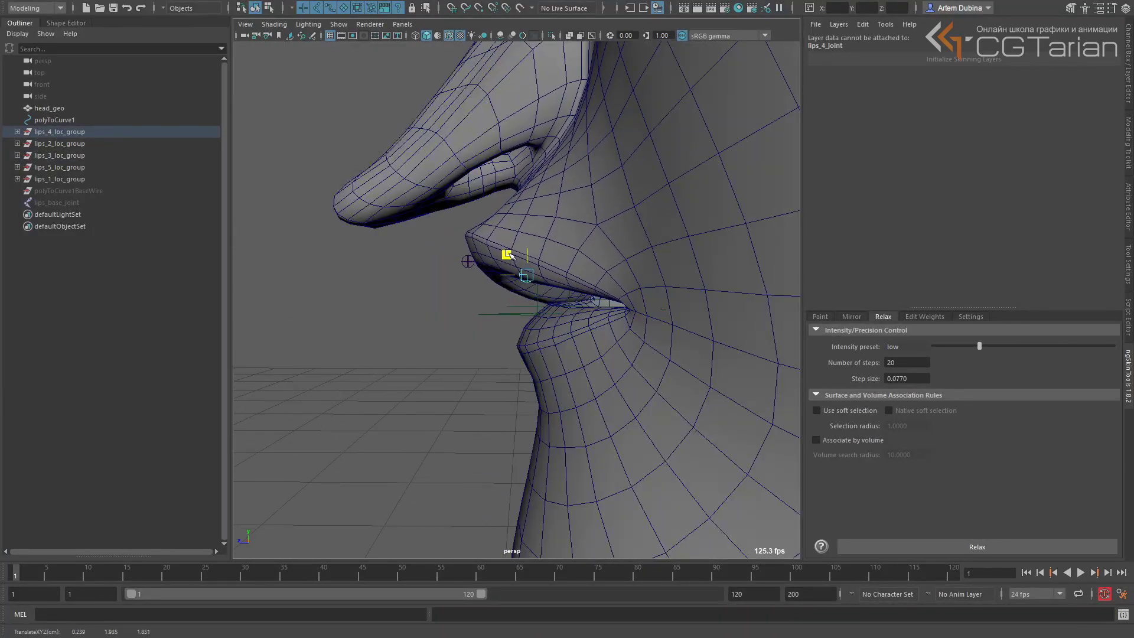
{"action": "left_click_drag", "start_coordinate": [509, 256], "coordinate": [460, 269], "text": "alt"}
Rotate the lips_3_joint control to twist the middle of the upper lip and check the deformation from side and front
{"action": "left_click", "coordinate": [448, 255]}
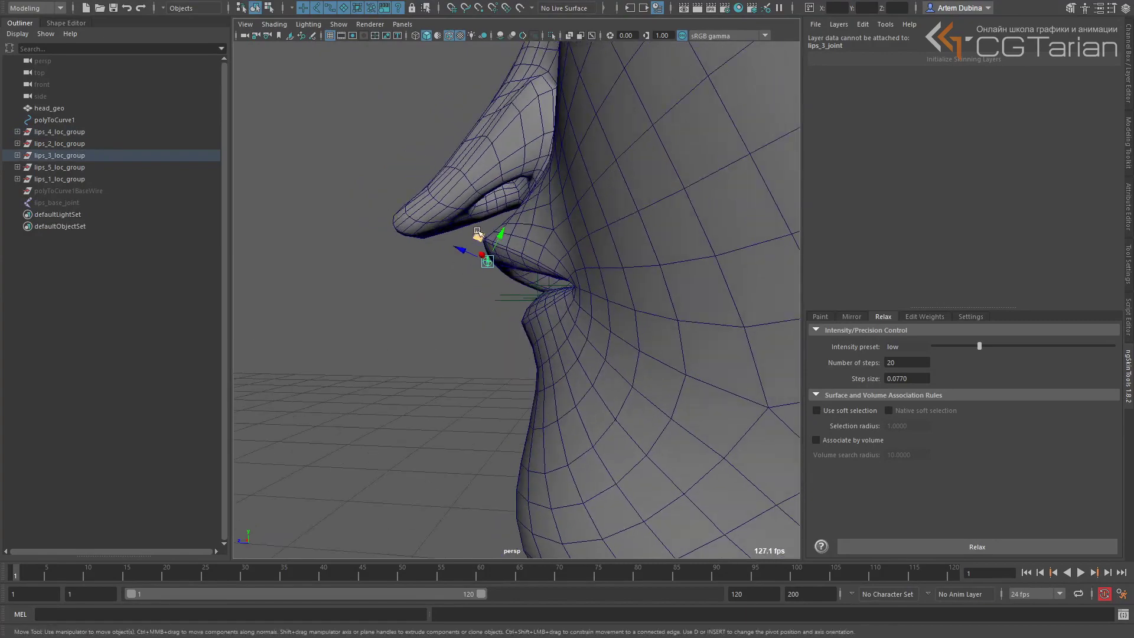
{"action": "key", "text": "e"}
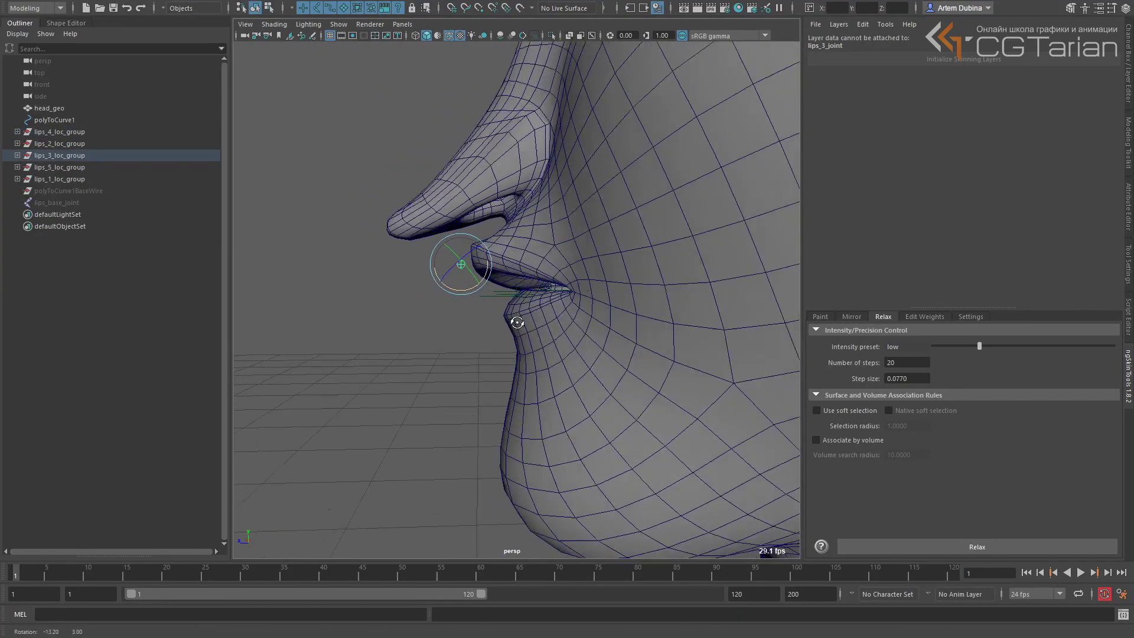
{"action": "left_click_drag", "start_coordinate": [516, 323], "coordinate": [449, 294], "text": "alt"}
{"action": "left_click_drag", "start_coordinate": [272, 292], "coordinate": [482, 294], "text": "alt"}
{"action": "left_click_drag", "start_coordinate": [373, 303], "coordinate": [407, 303], "text": "alt"}
{"action": "key", "text": "ctrl+1"}
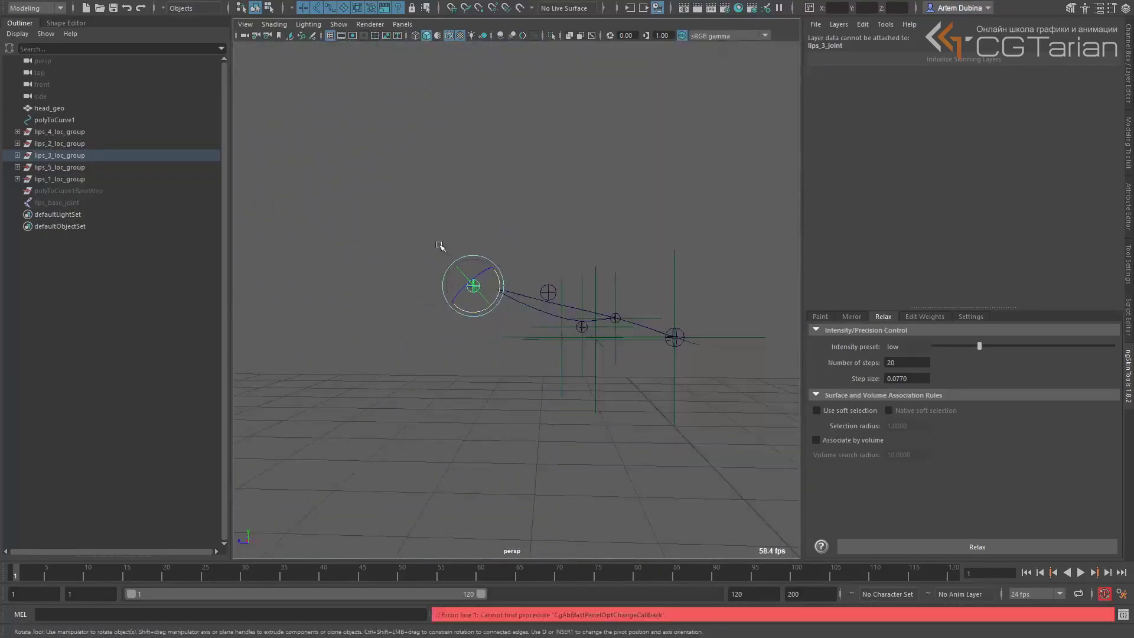
{"action": "key", "text": "ctrl+1"}
{"action": "left_click_drag", "start_coordinate": [498, 249], "coordinate": [530, 307], "text": "alt"}
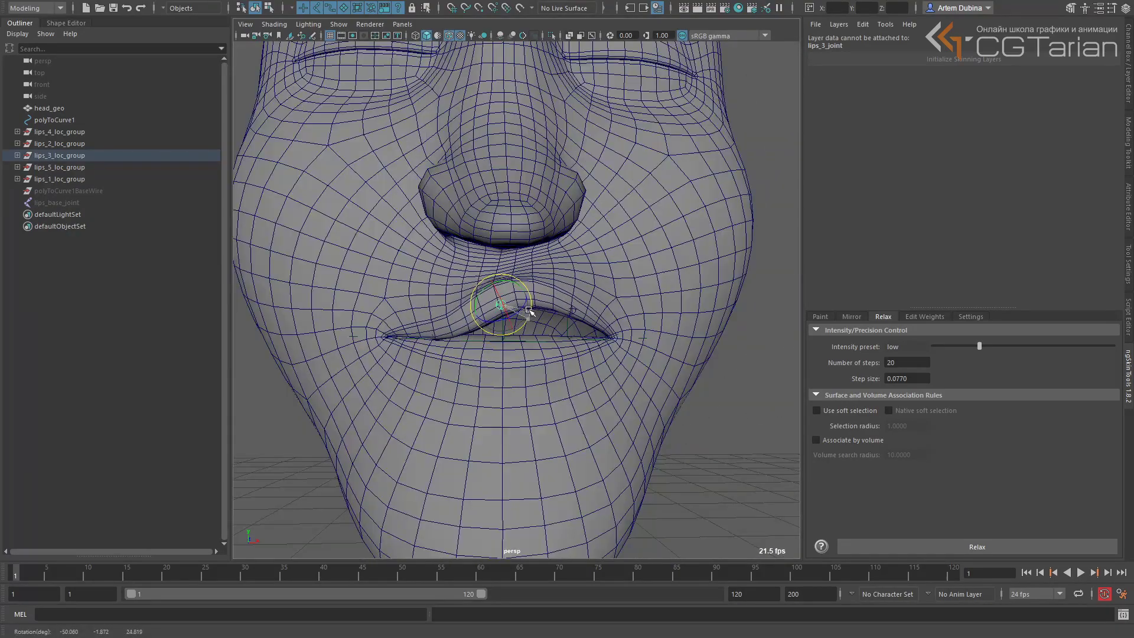
{"action": "right_click_drag", "start_coordinate": [530, 306], "coordinate": [506, 281], "text": "alt"}
{"action": "left_click_drag", "start_coordinate": [506, 281], "coordinate": [567, 271], "text": "alt"}
{"action": "right_click_drag", "start_coordinate": [566, 271], "coordinate": [581, 308], "text": "alt"}
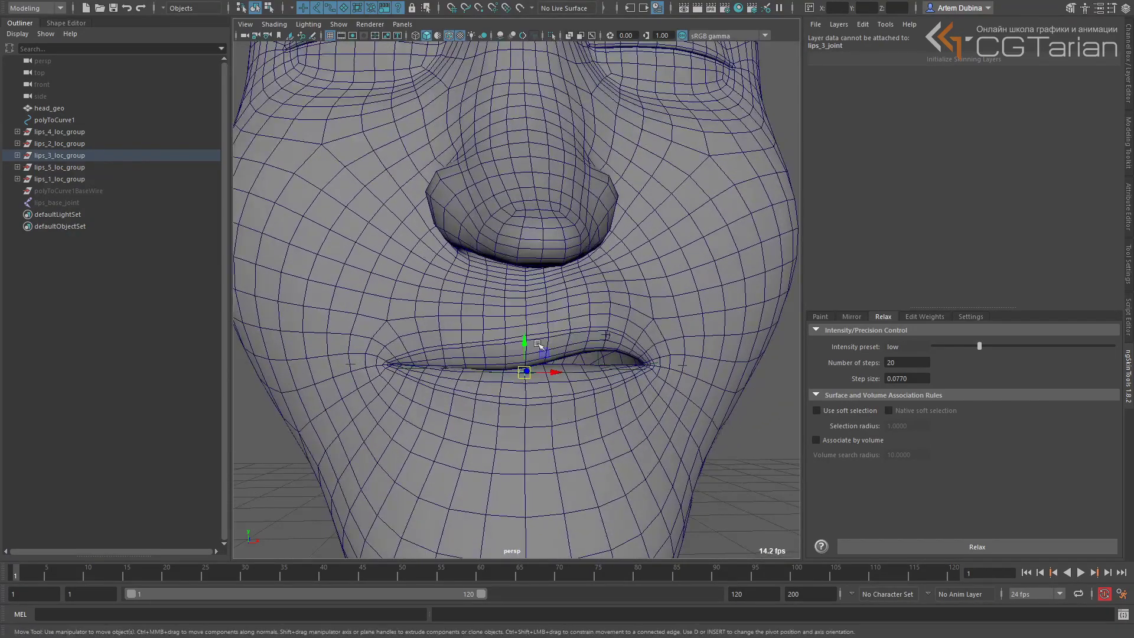
Raise the lips_3_joint and lips_2_joint controls to lift the rest of the upper lip
{"action": "left_click_drag", "start_coordinate": [525, 374], "coordinate": [513, 319]}
{"action": "middle_click_drag", "start_coordinate": [514, 319], "coordinate": [555, 306], "text": "alt"}
{"action": "key", "text": "alt+1"}
{"action": "left_click_drag", "start_coordinate": [466, 323], "coordinate": [509, 378]}
{"action": "key", "text": "alt+1"}
{"action": "middle_click_drag", "start_coordinate": [541, 393], "coordinate": [519, 339]}
Return the upper-lip joint controls to their default positions
{"action": "right_click_drag", "start_coordinate": [519, 339], "coordinate": [468, 331], "text": "alt"}
{"action": "left_click_drag", "start_coordinate": [540, 340], "coordinate": [545, 295], "text": "alt"}
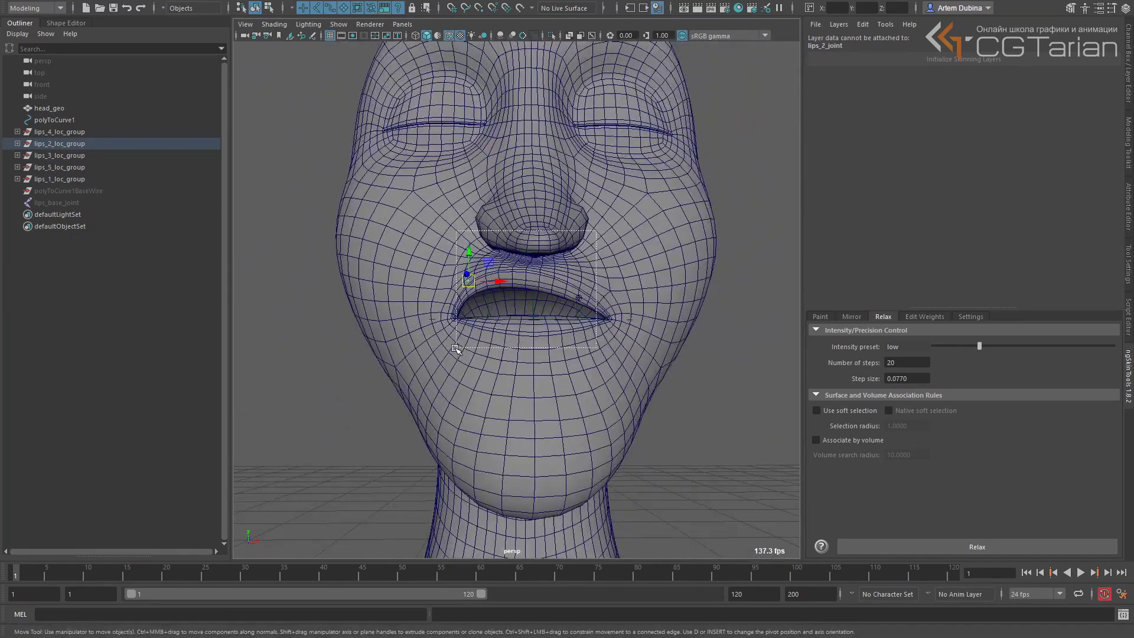
{"action": "scroll", "coordinate": [570, 322], "scroll_direction": "down", "scroll_amount": 3}
{"action": "scroll", "coordinate": [576, 319], "scroll_direction": "up", "scroll_amount": 2}
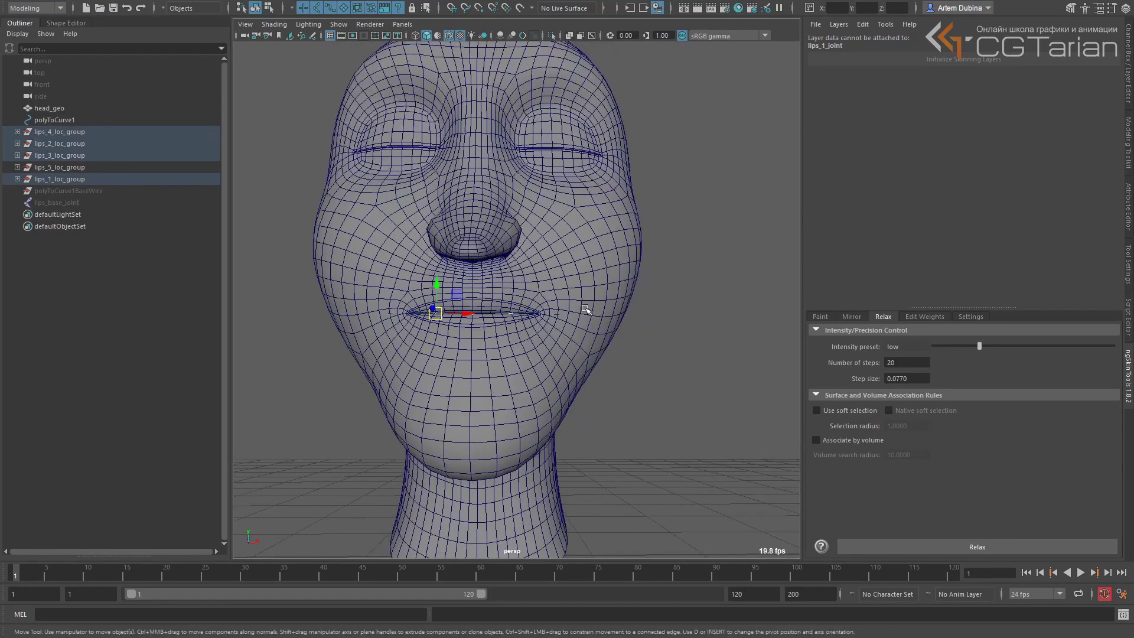